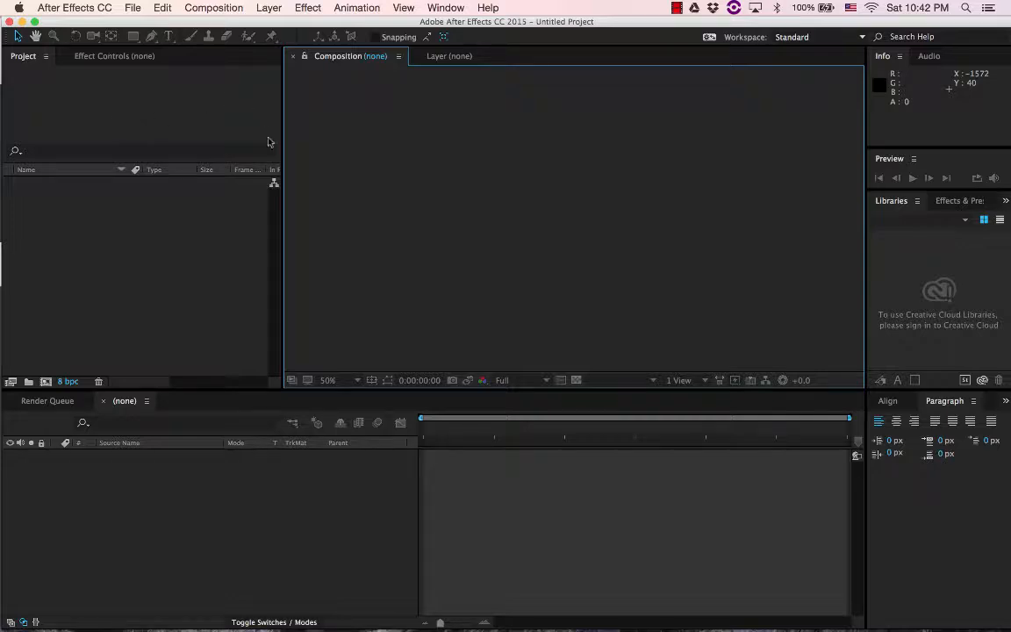
# Switch to Chrome and review the Halloween scene assignment's requirements and its HalloweenIconsSetGR.ai link
pyautogui.moveTo(330, 629)
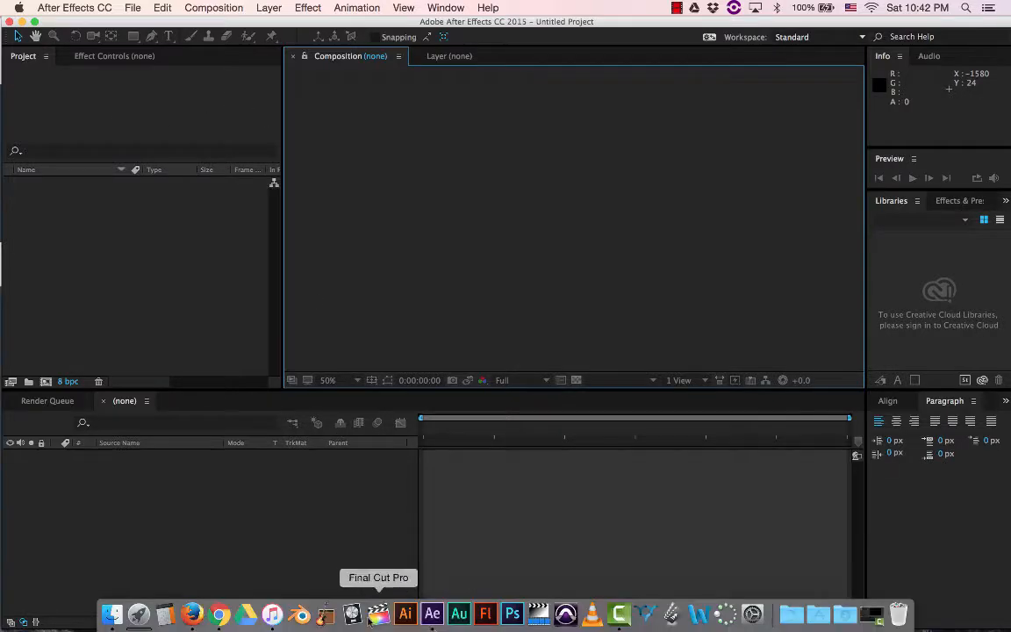
pyautogui.click(221, 614)
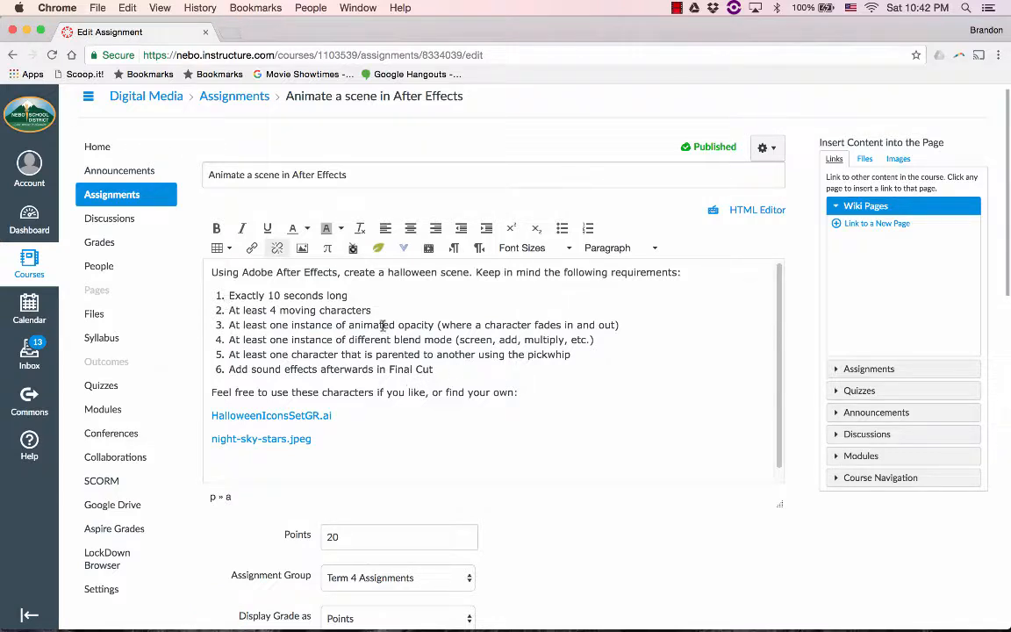
pyautogui.click(273, 417)
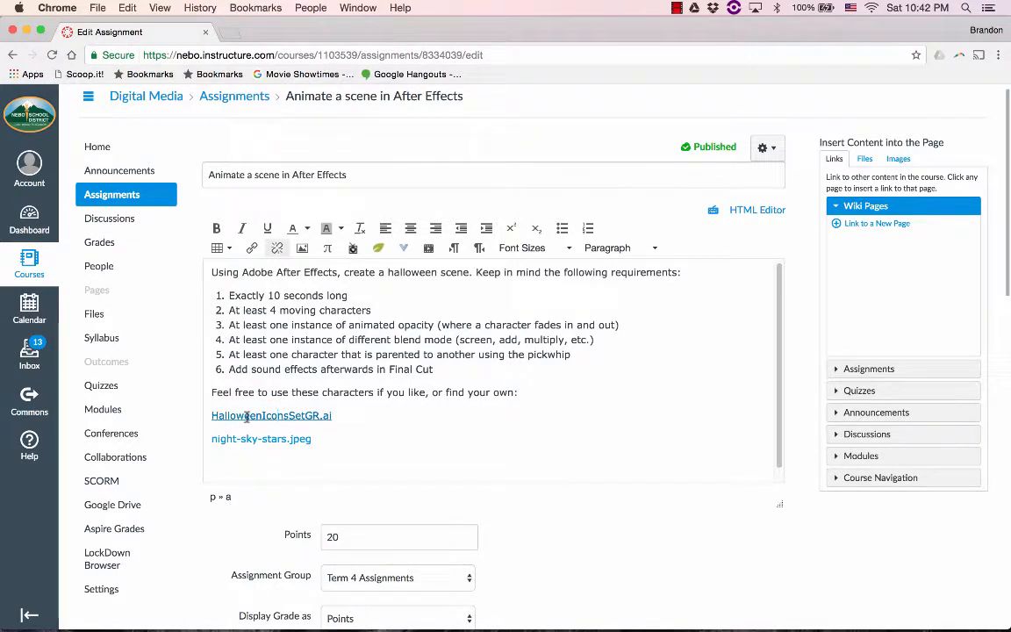
pyautogui.rightClick(245, 418)
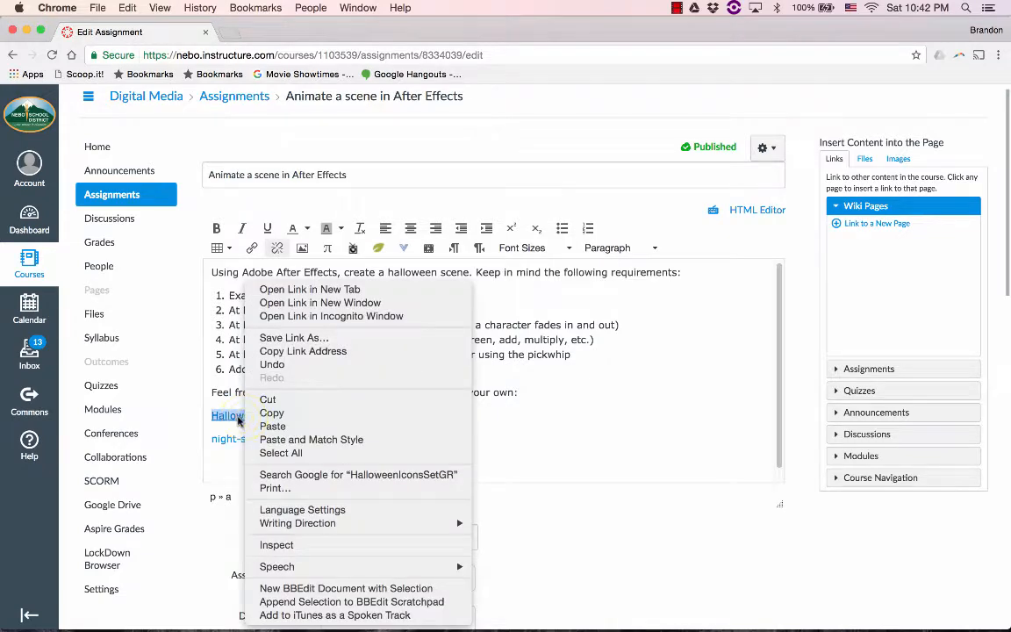
pyautogui.click(239, 420)
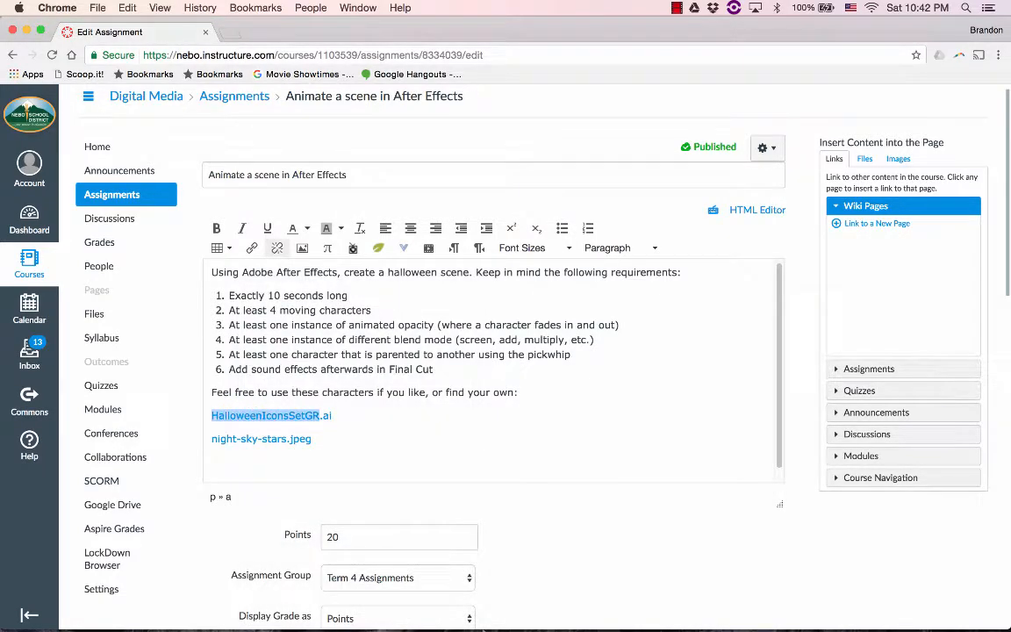
pyautogui.click(517, 455)
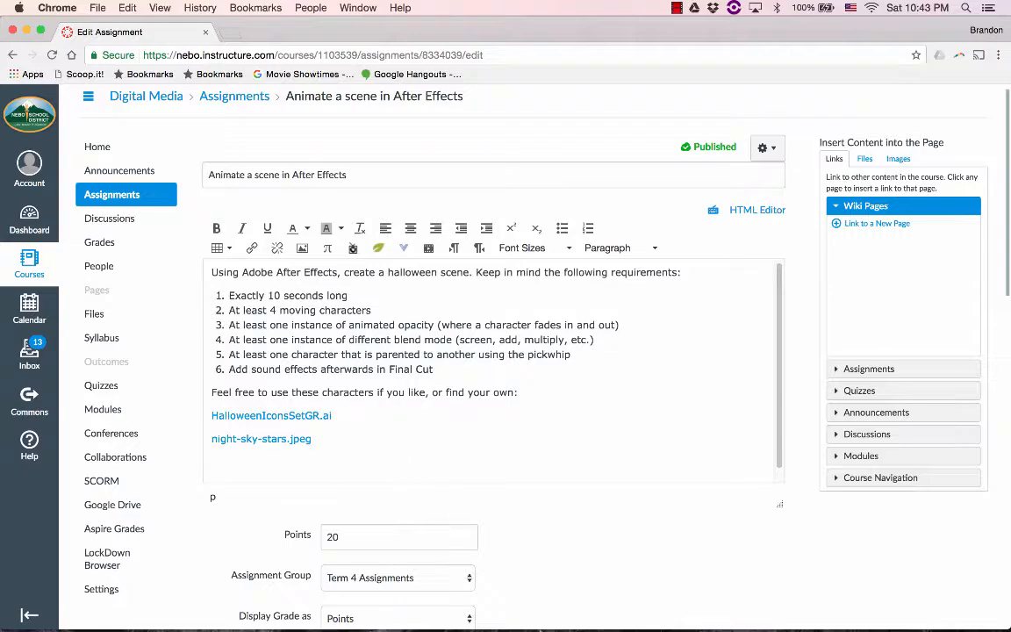
# Switch back to After Effects, start a file import and search the Mac for file names matching "halloween"
pyautogui.click(432, 615)
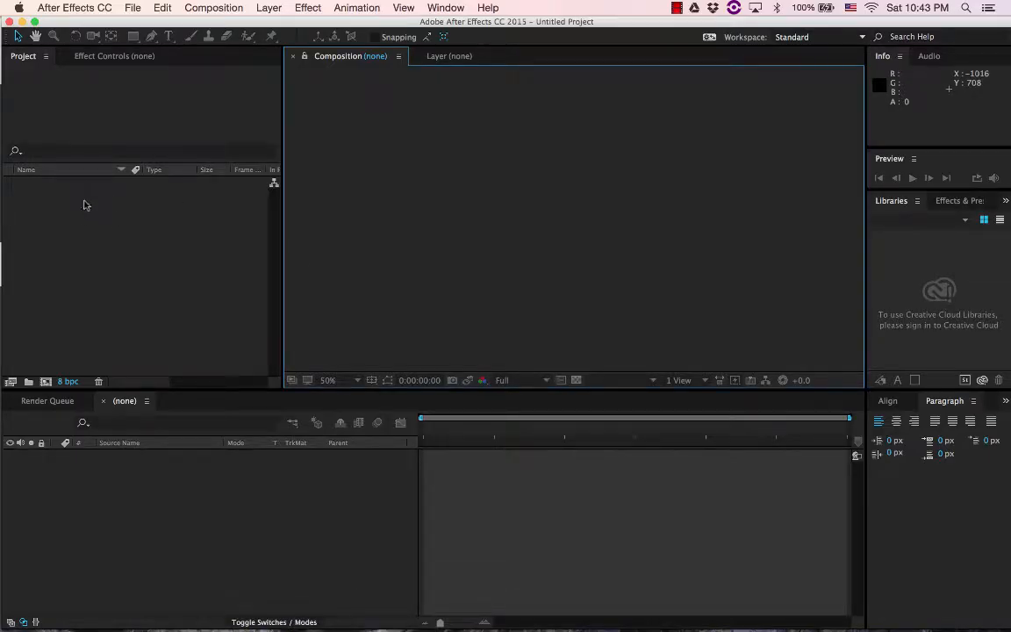
pyautogui.click(131, 9)
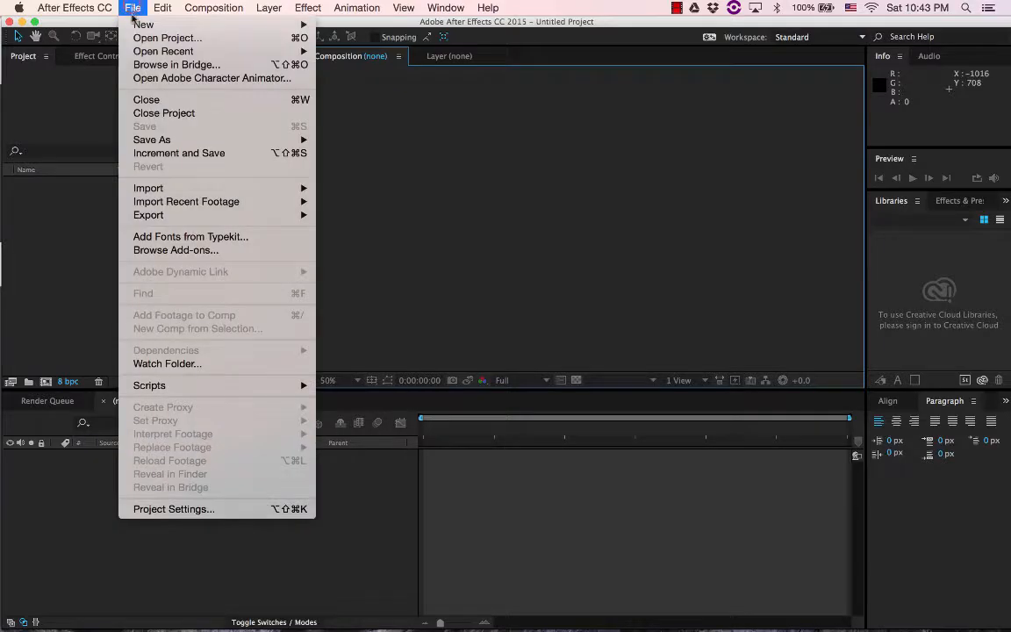
pyautogui.moveTo(176, 188)
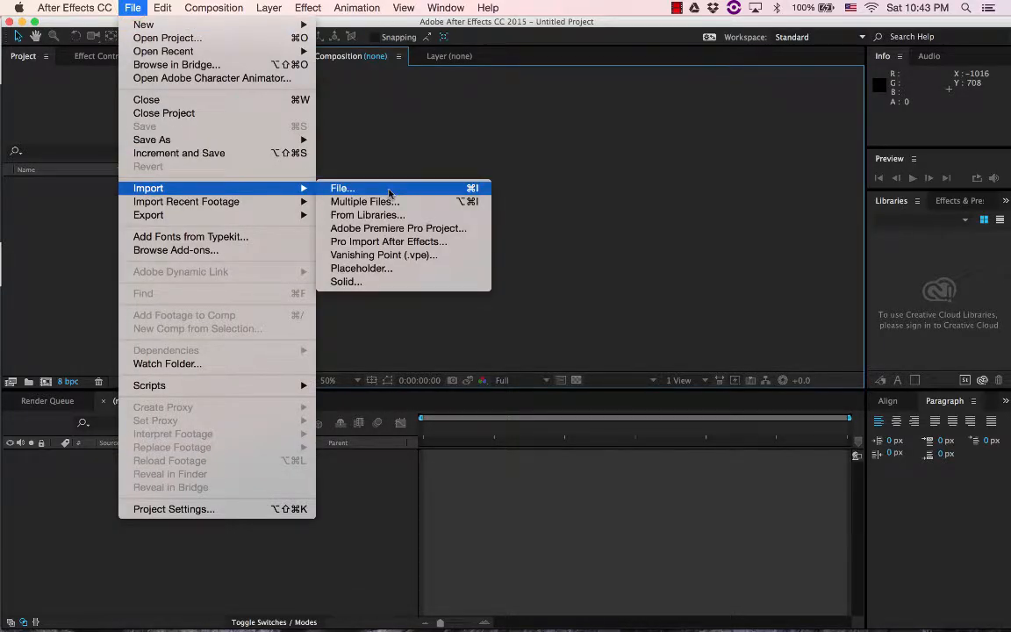
pyautogui.click(386, 190)
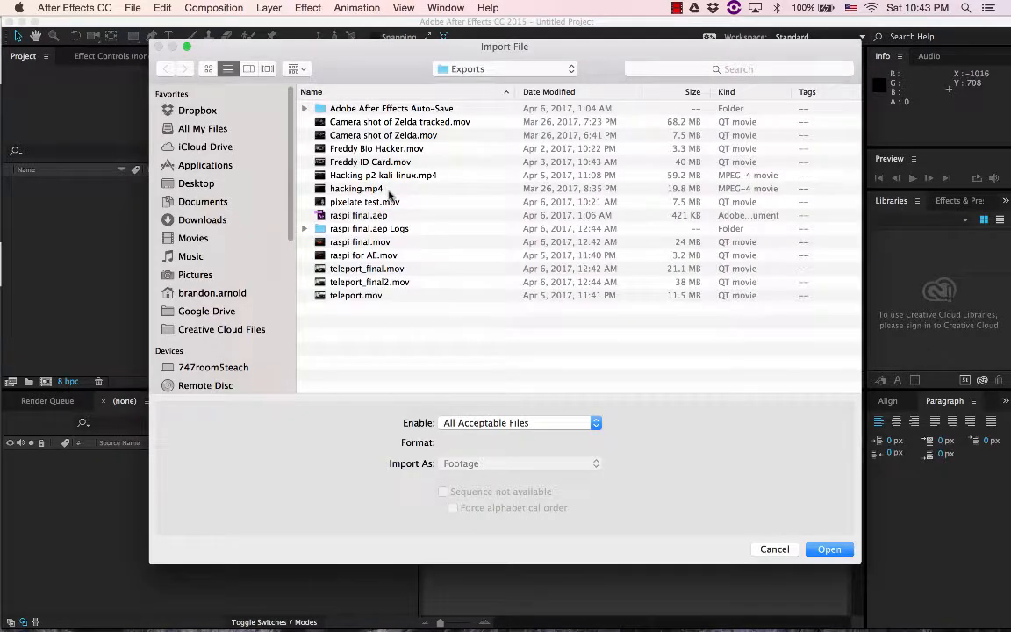
pyautogui.click(741, 70)
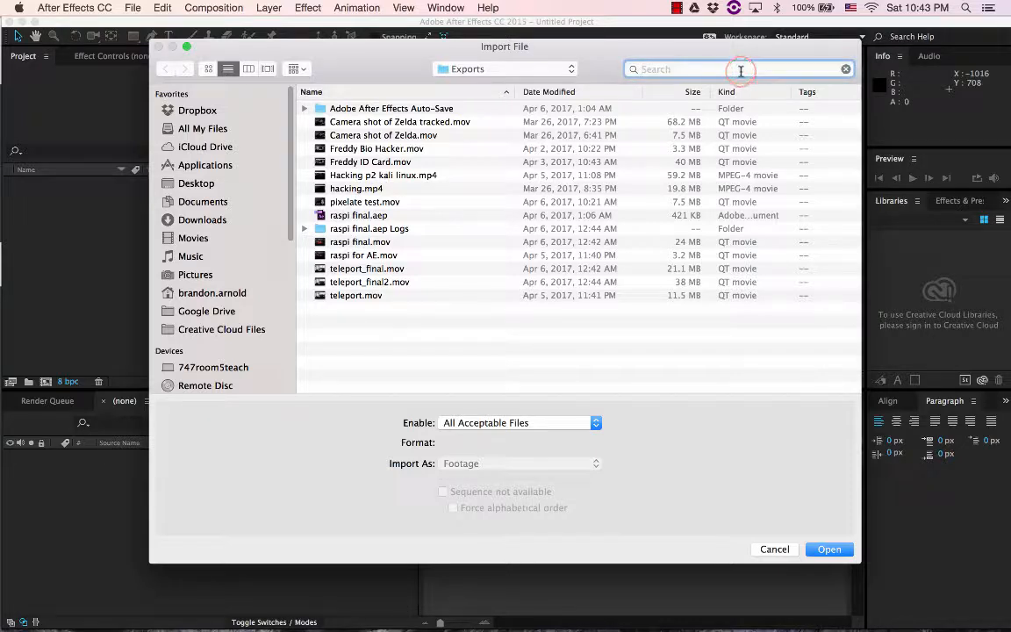
pyautogui.write('hall')
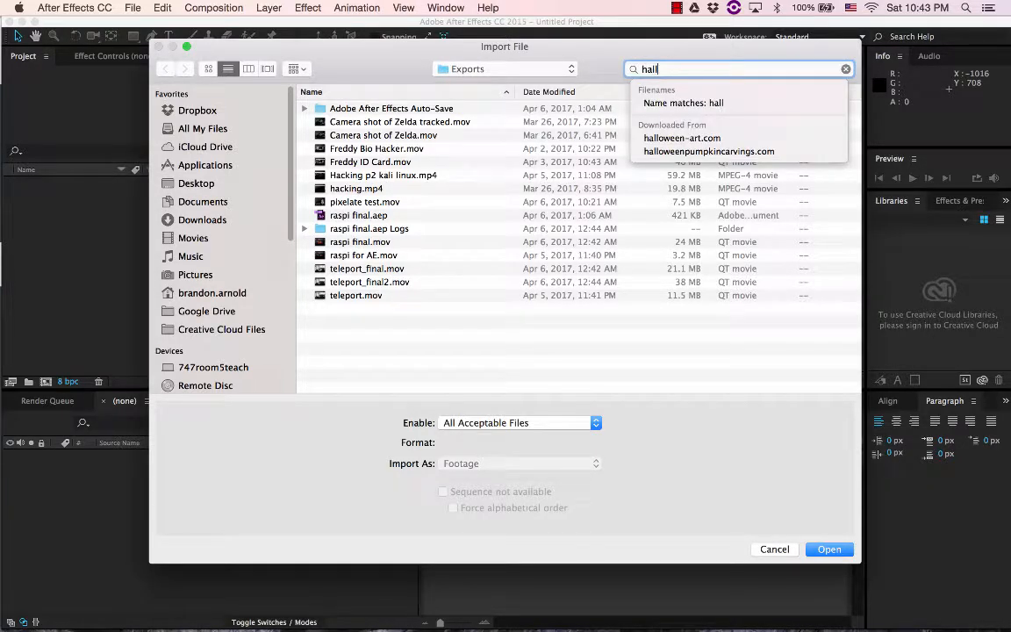
pyautogui.write('oween')
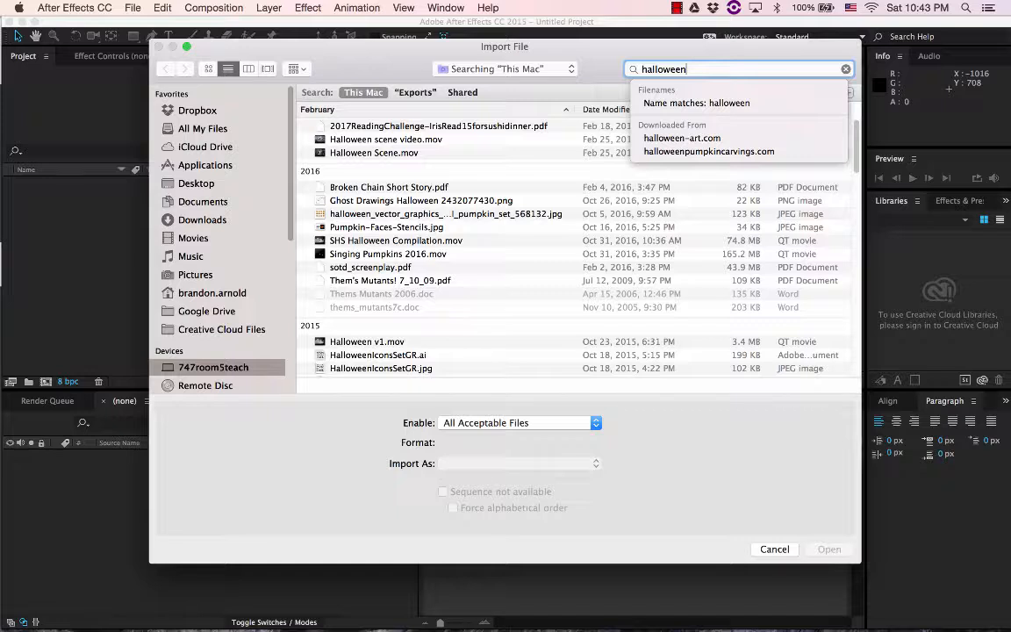
pyautogui.click(728, 103)
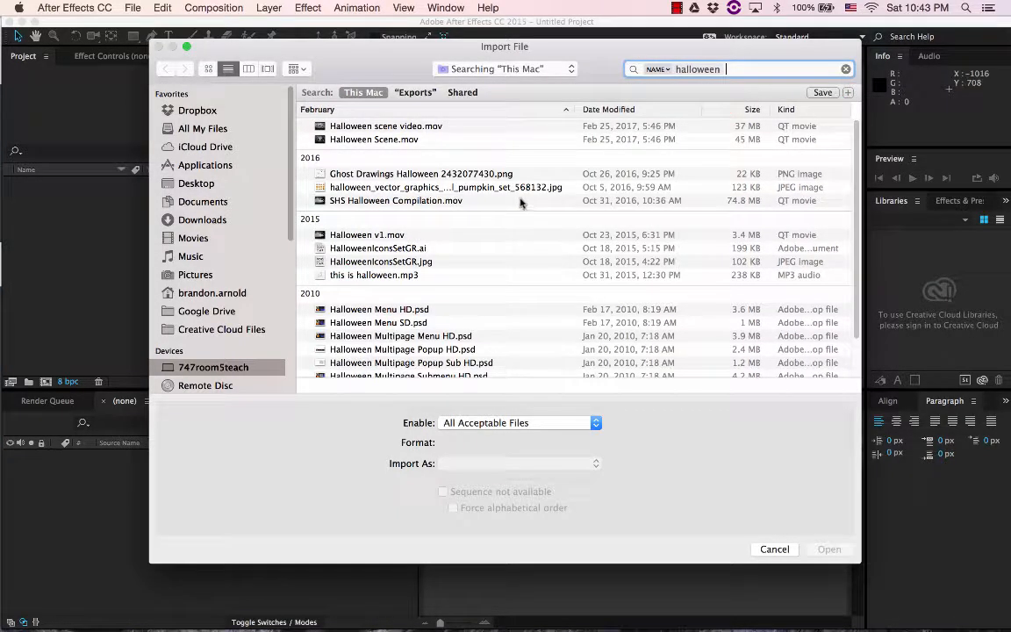
# Import HalloweenIconsSetGR.ai as a composition with its footage dimensions at Layer Size
pyautogui.click(377, 248)
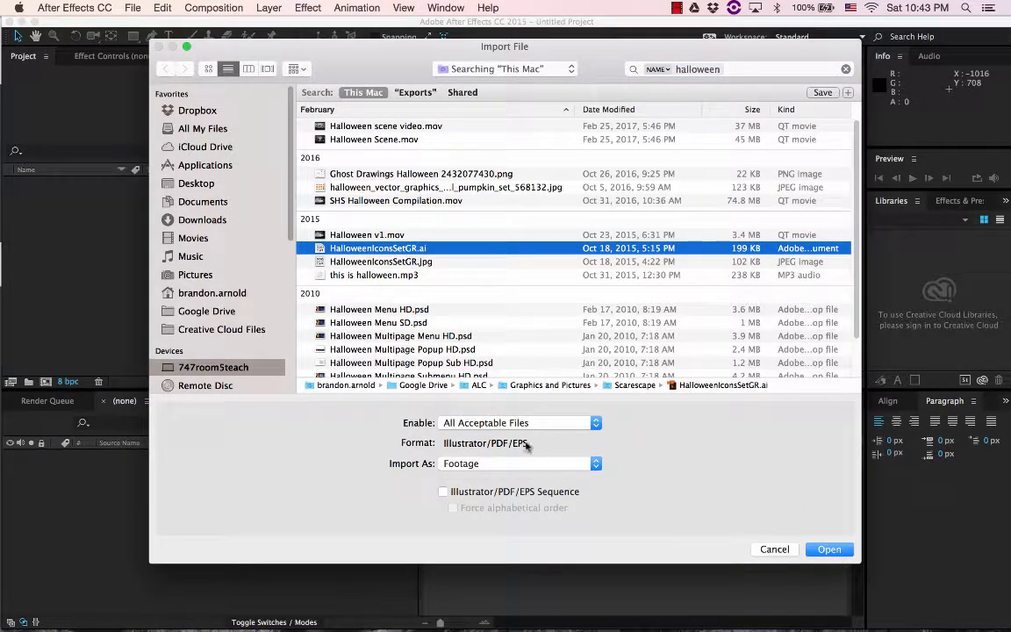
pyautogui.click(597, 468)
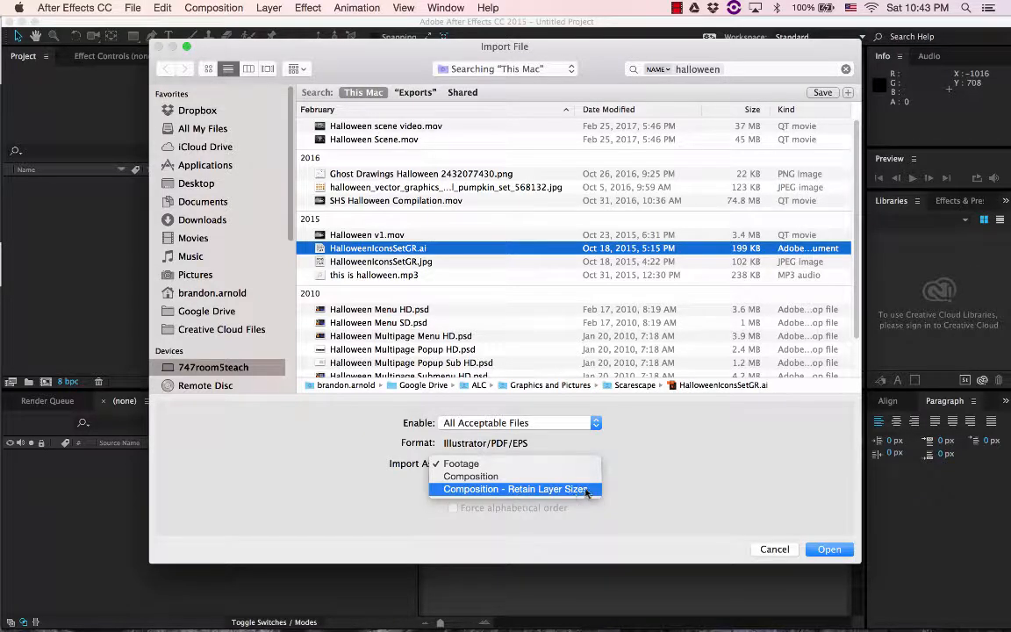
pyautogui.click(628, 467)
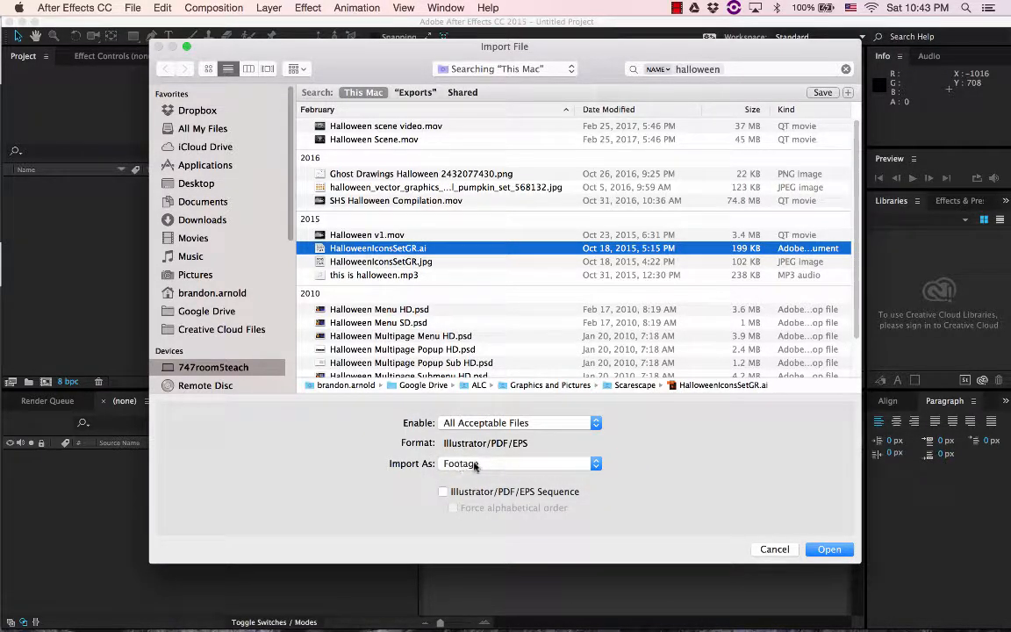
pyautogui.click(830, 550)
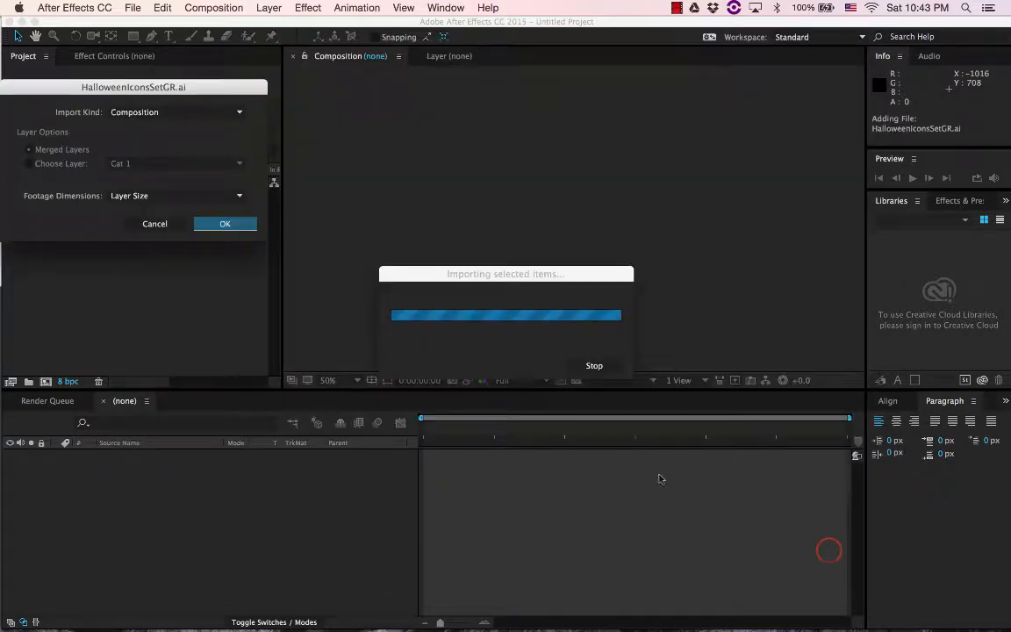
pyautogui.click(224, 225)
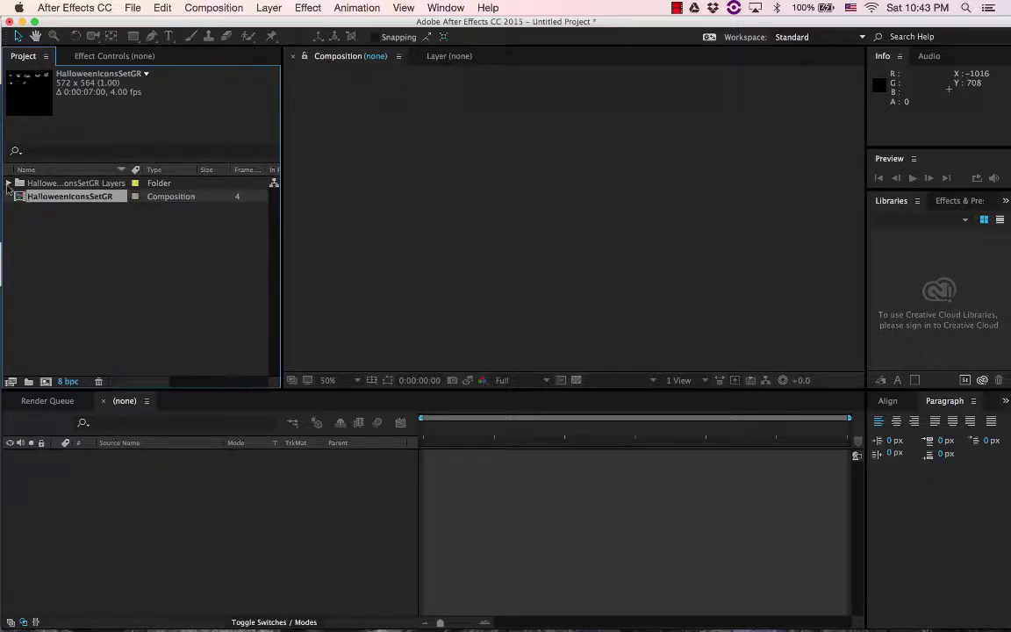
# Examine the individual tree, spider, skull, pumpkin and grave artwork in the HalloweenIconsSetGR Layers folder
pyautogui.click(8, 183)
pyautogui.click(89, 198)
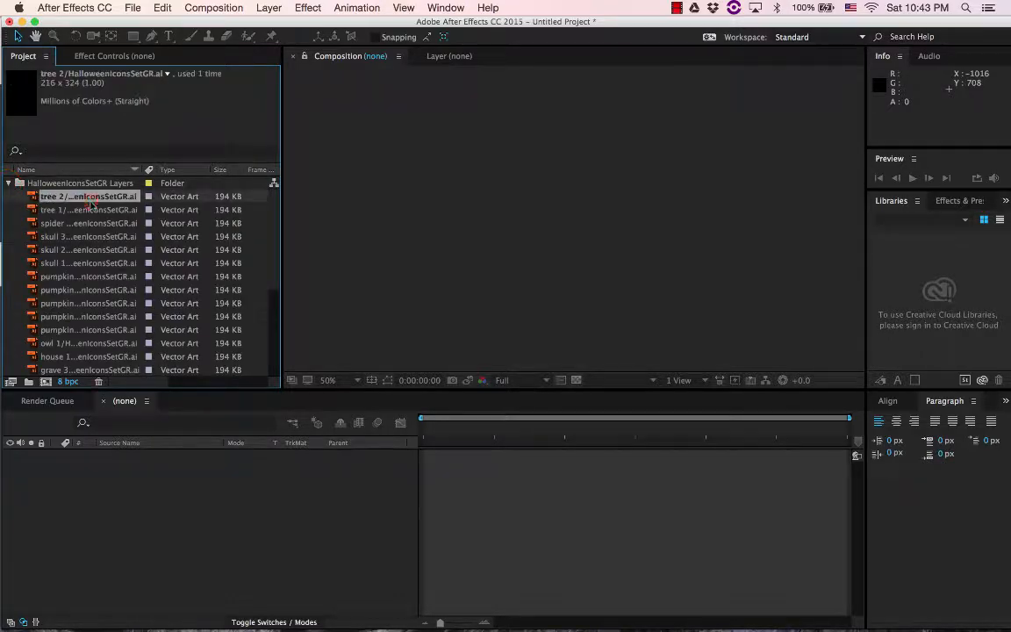
pyautogui.click(97, 225)
pyautogui.click(93, 251)
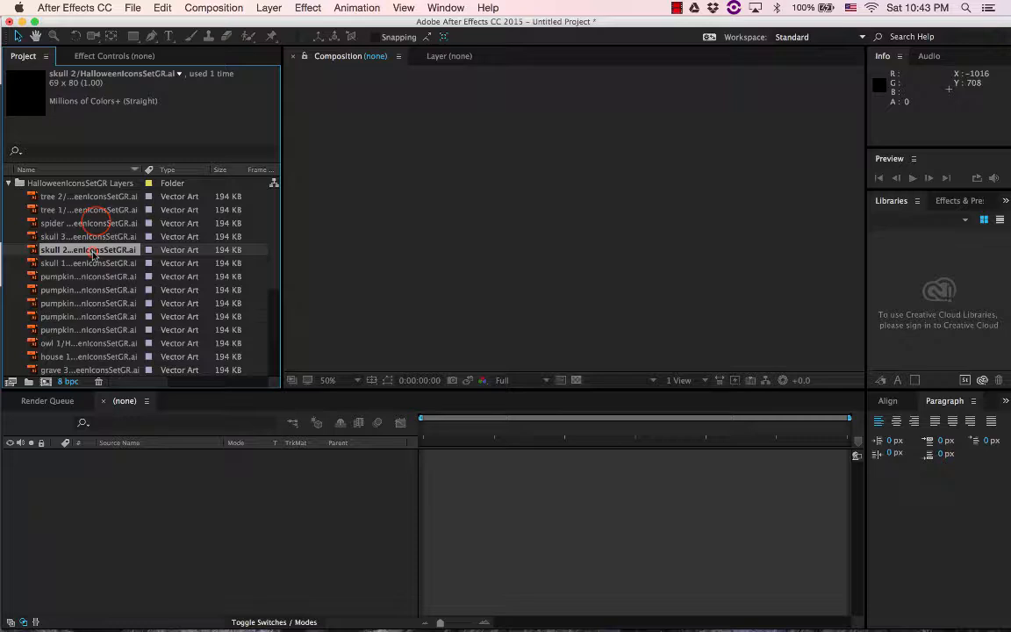
pyautogui.click(79, 197)
pyautogui.click(8, 183)
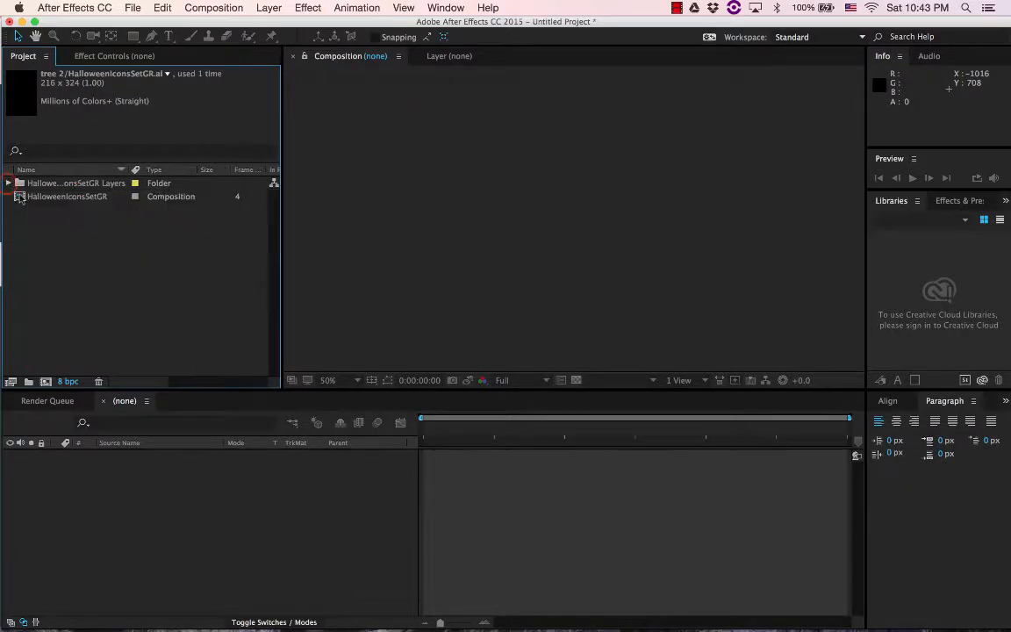
pyautogui.click(95, 225)
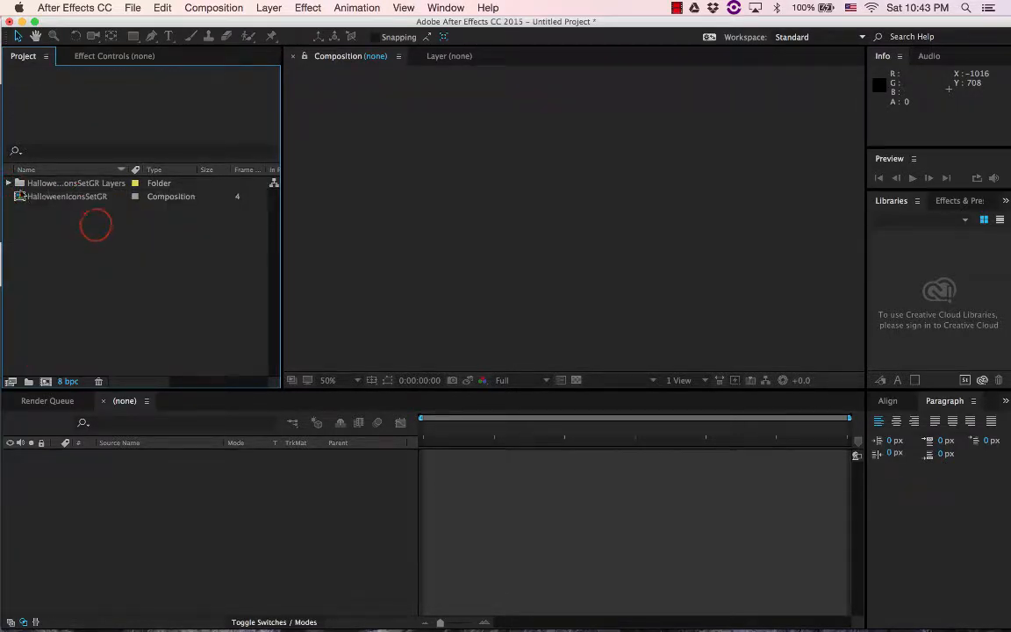
pyautogui.click(8, 183)
pyautogui.click(80, 196)
pyautogui.click(79, 224)
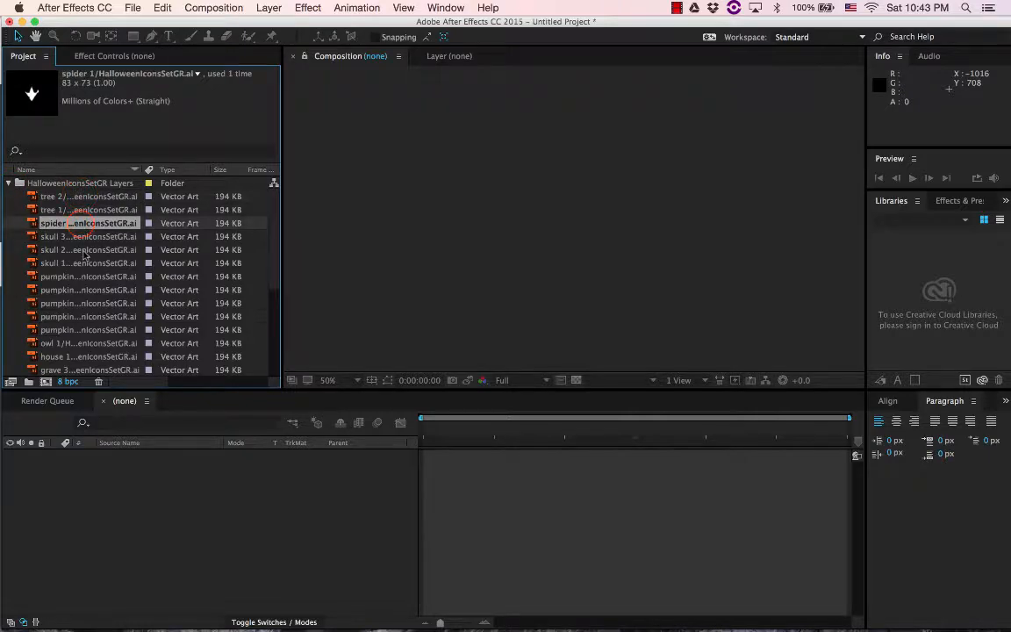
pyautogui.click(77, 236)
pyautogui.click(84, 290)
pyautogui.click(91, 329)
pyautogui.scroll(-3, 90, 329)
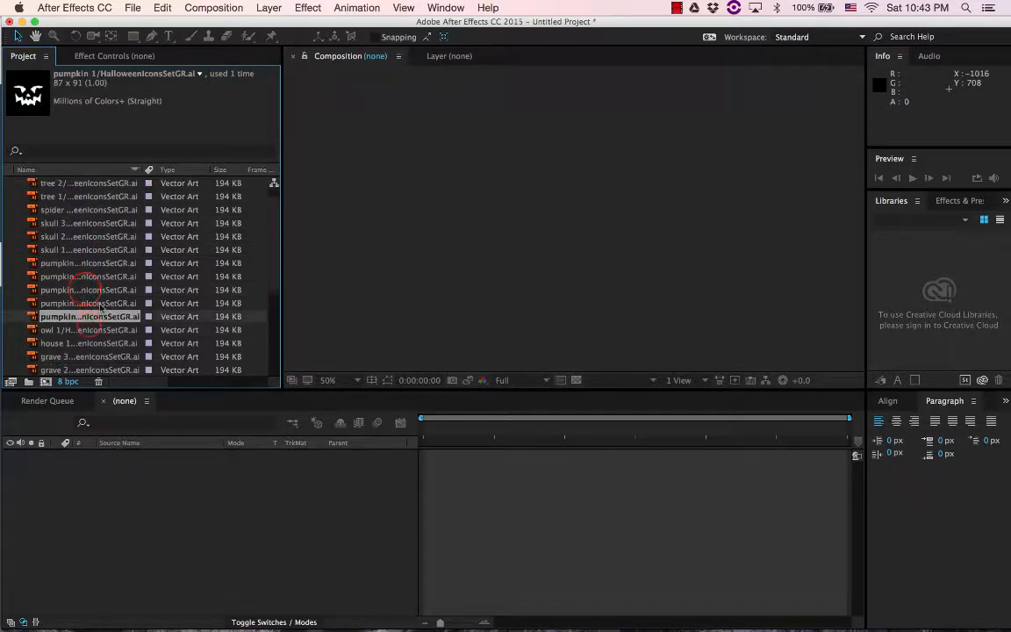
pyautogui.click(88, 309)
pyautogui.scroll(3, 104, 303)
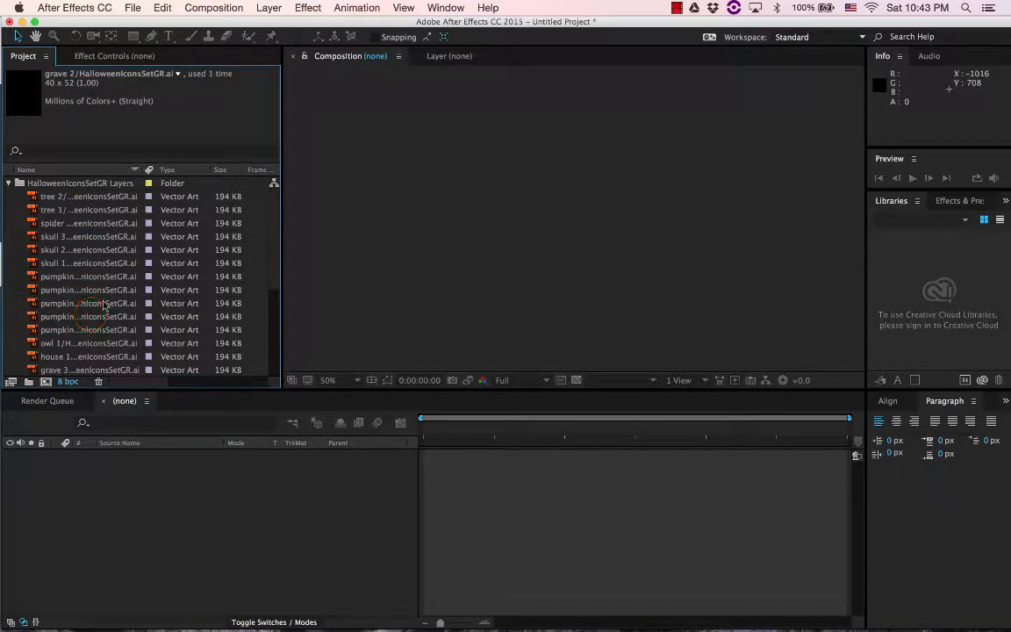
pyautogui.click(88, 210)
pyautogui.click(88, 196)
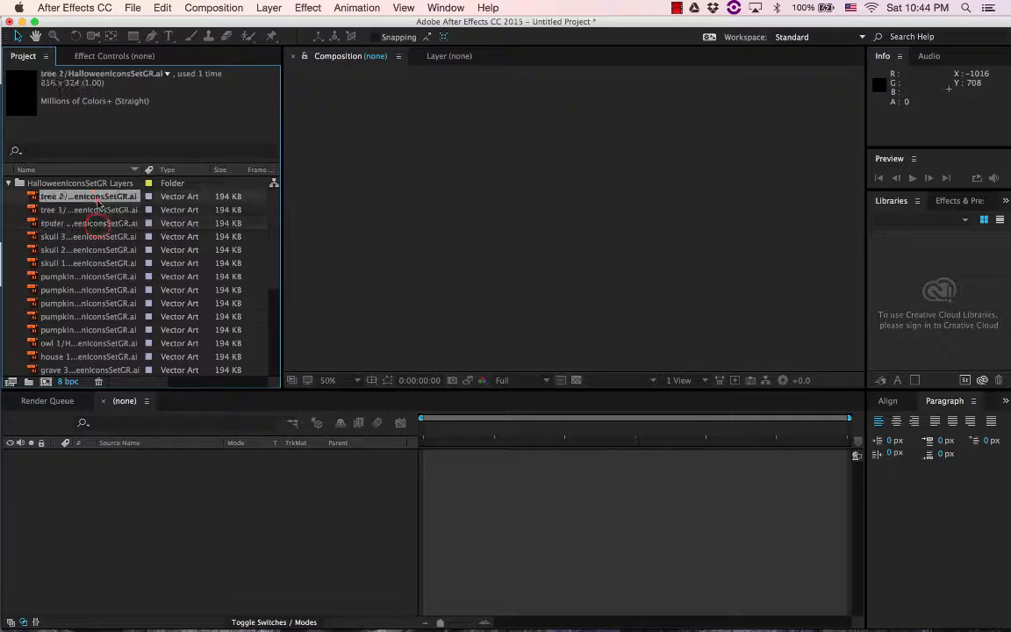
pyautogui.click(9, 183)
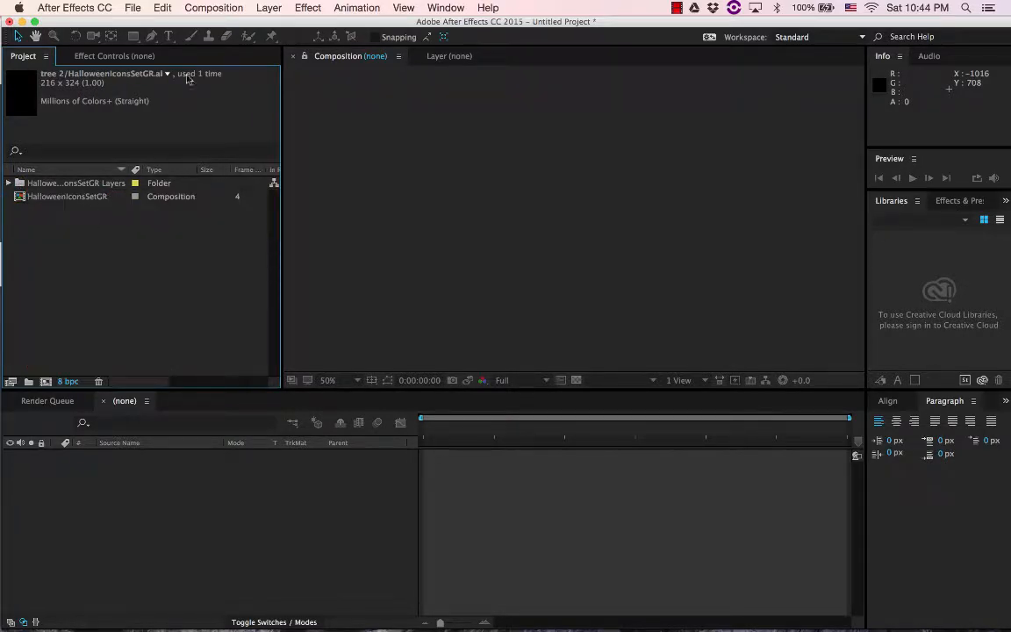
# Import HalloweenIconsSetGR.ai from the Scarescape folder again, using Composition - Retain Layer Sizes
pyautogui.click(133, 8)
pyautogui.moveTo(150, 187)
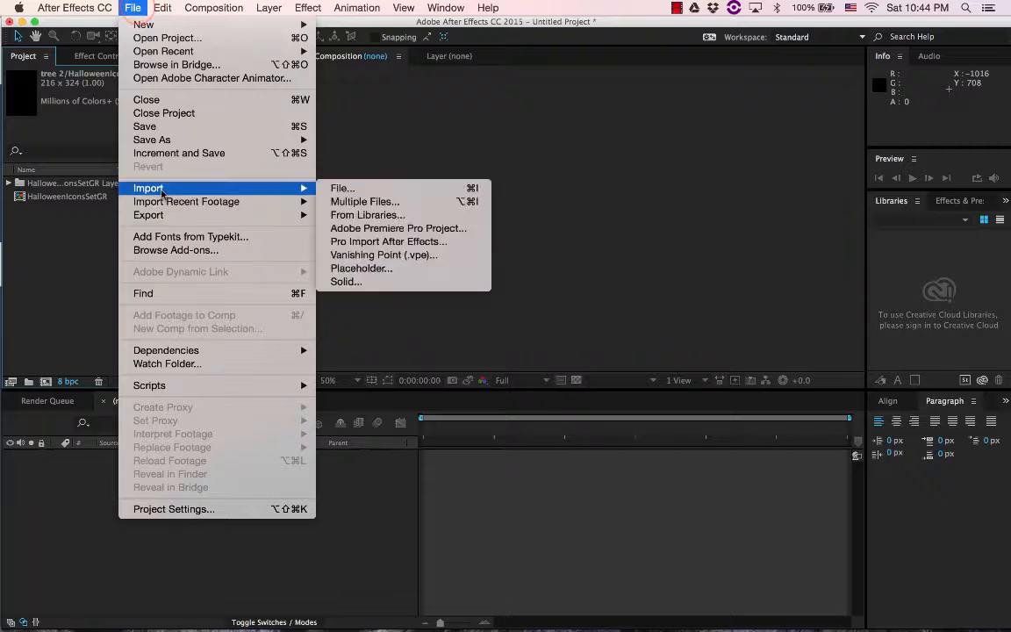
pyautogui.click(398, 190)
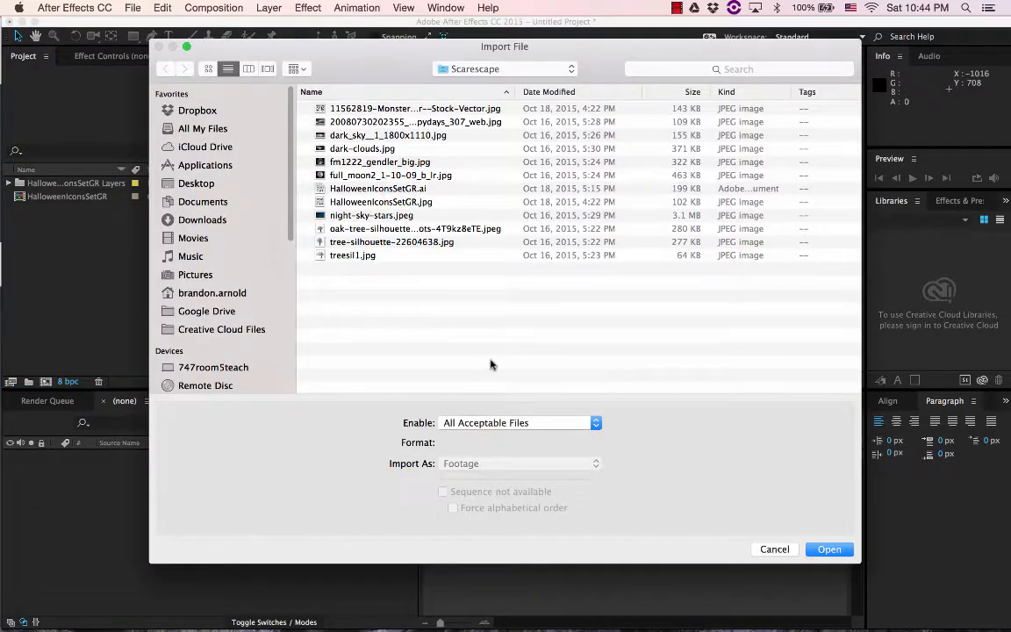
pyautogui.click(400, 190)
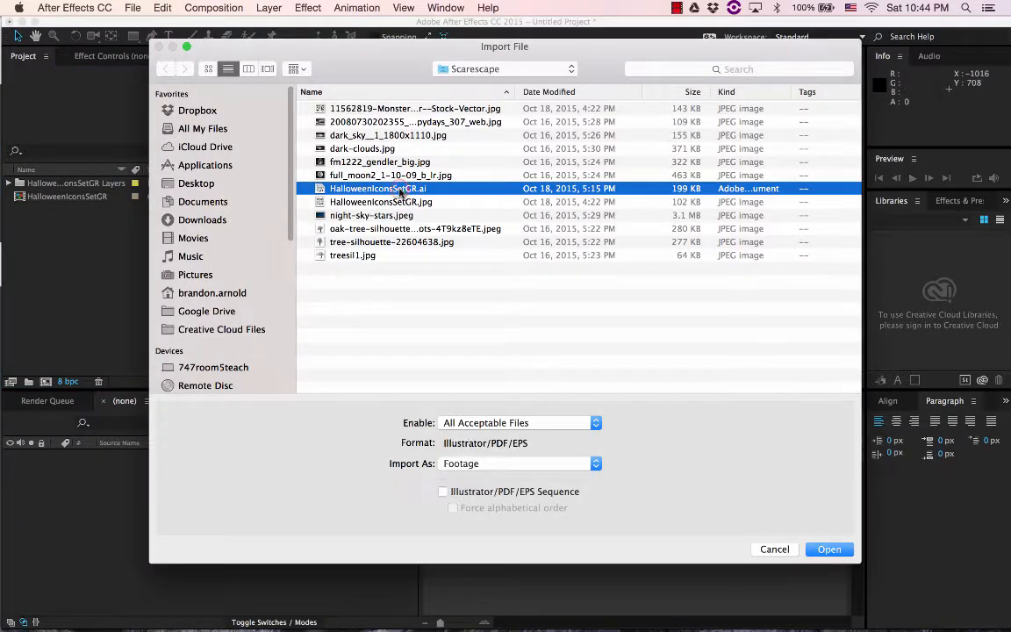
pyautogui.click(466, 470)
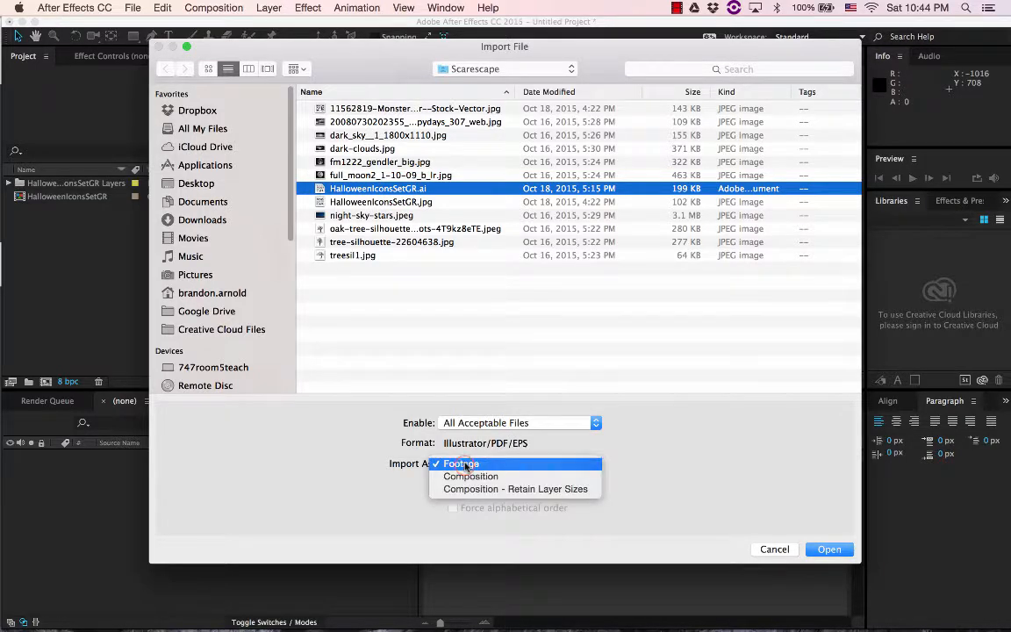
pyautogui.click(475, 489)
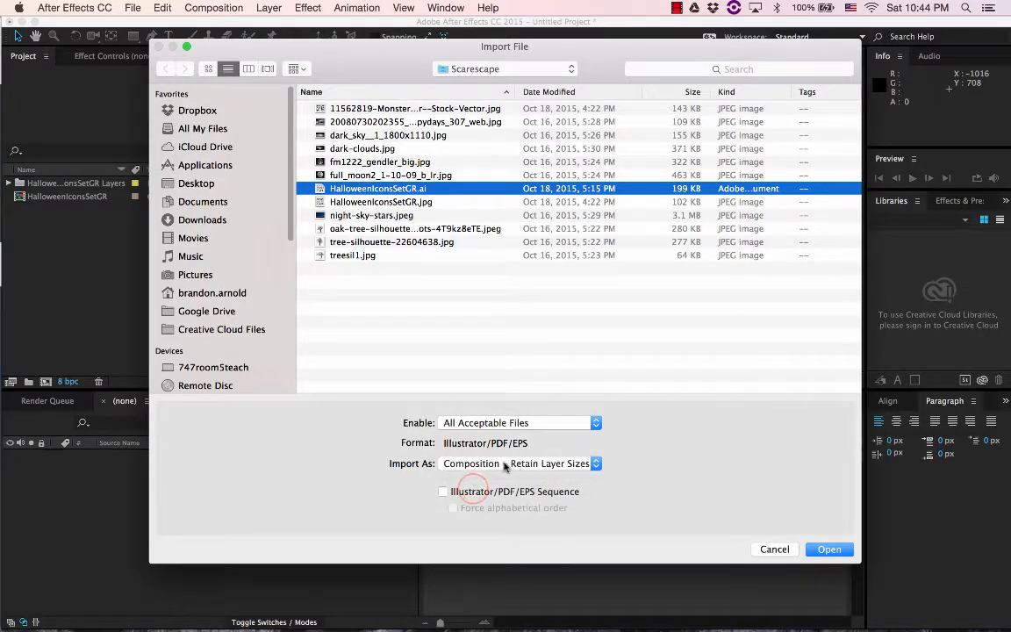
pyautogui.click(829, 550)
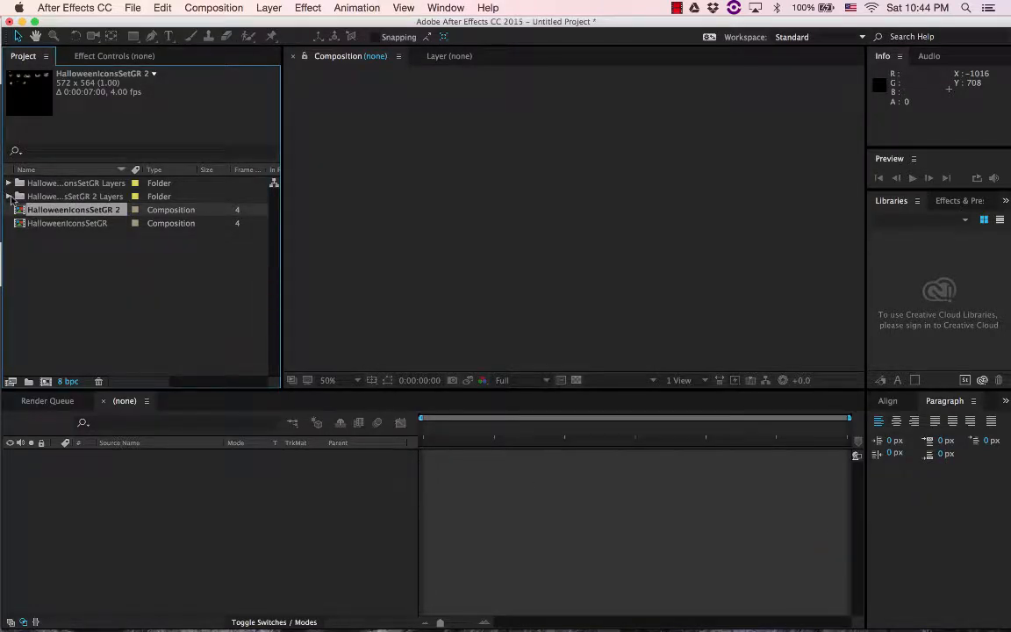
# Delete the HalloweenIconsSetGR 2 Layers folder and expand the HalloweenIconsSetGR Layers folder to review its artwork
pyautogui.click(58, 198)
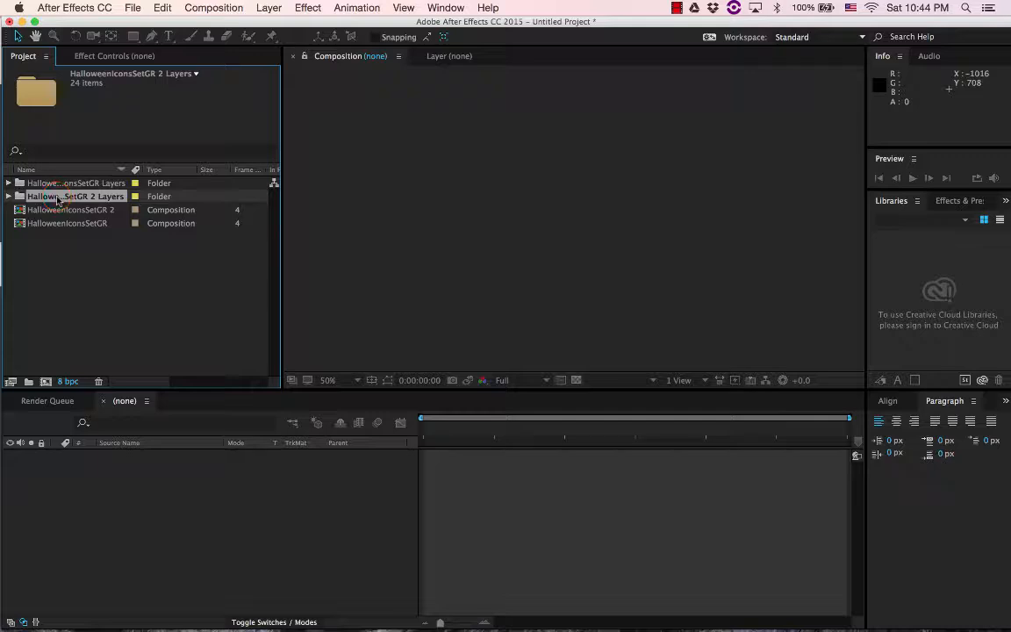
pyautogui.press('Delete')
pyautogui.click(636, 342)
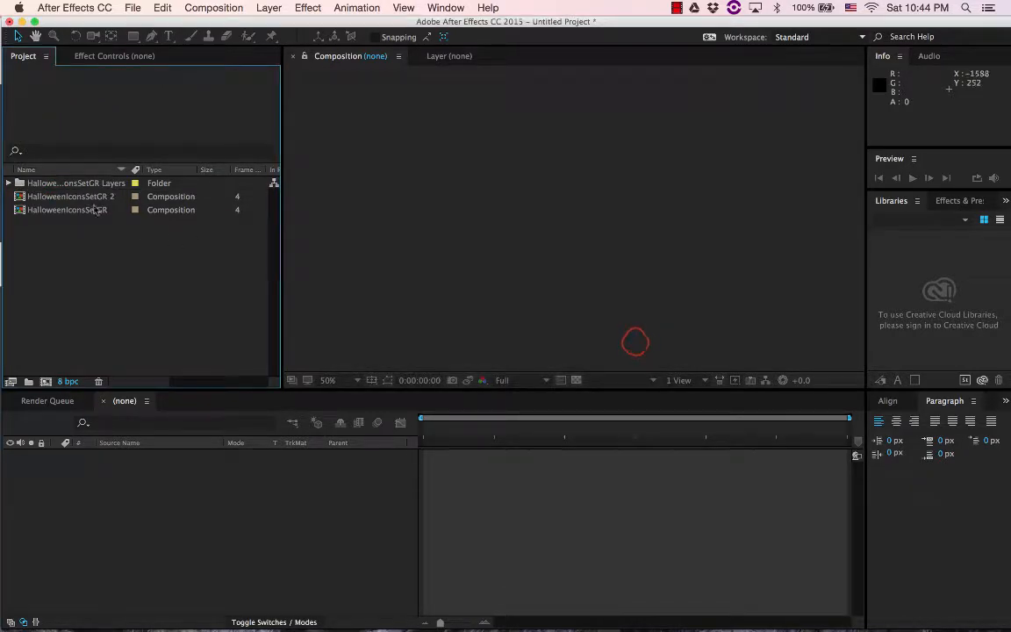
pyautogui.click(8, 183)
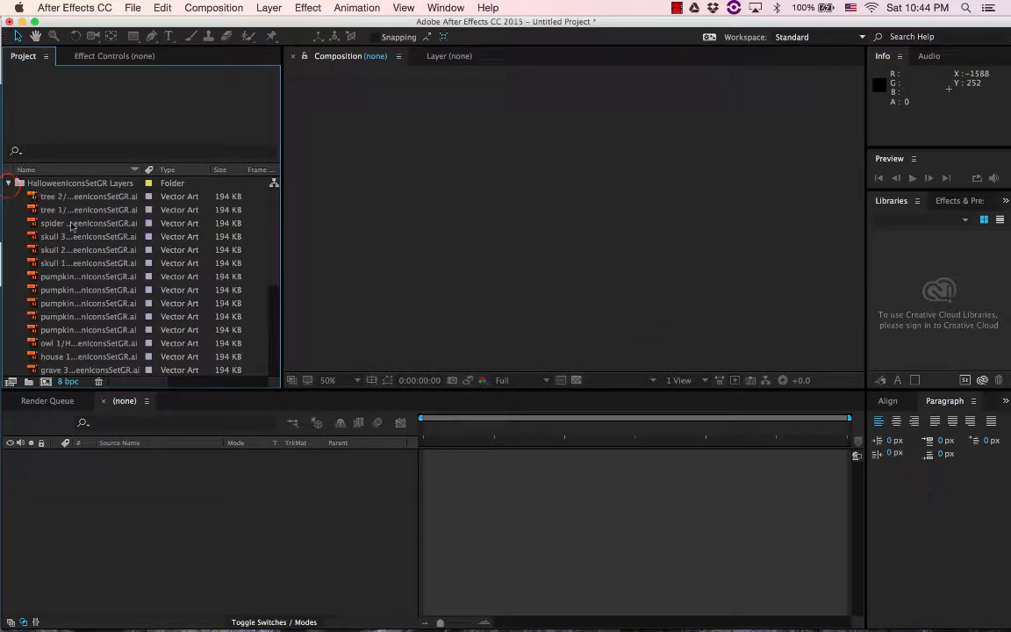
pyautogui.click(68, 221)
pyautogui.click(86, 262)
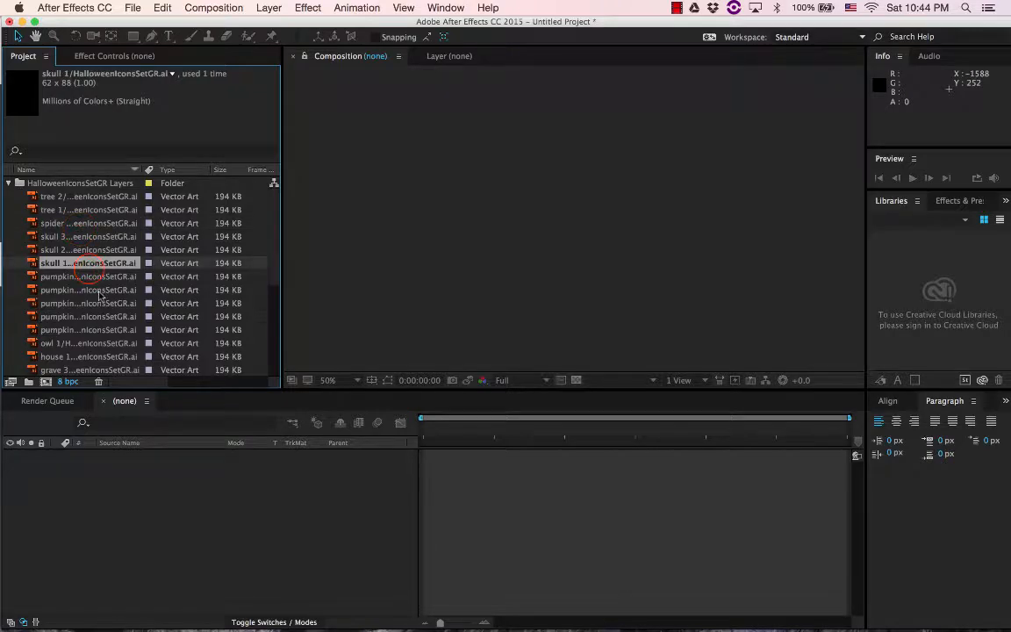
pyautogui.scroll(-5, 113, 306)
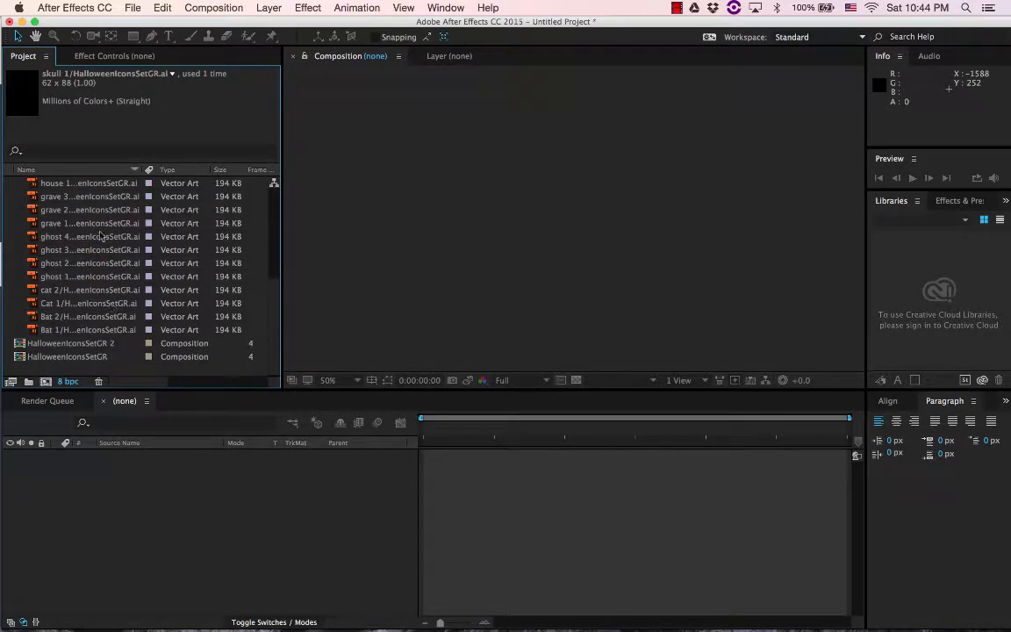
# Import night-sky-stars.jpeg from the Scarescape folder as footage
pyautogui.click(130, 8)
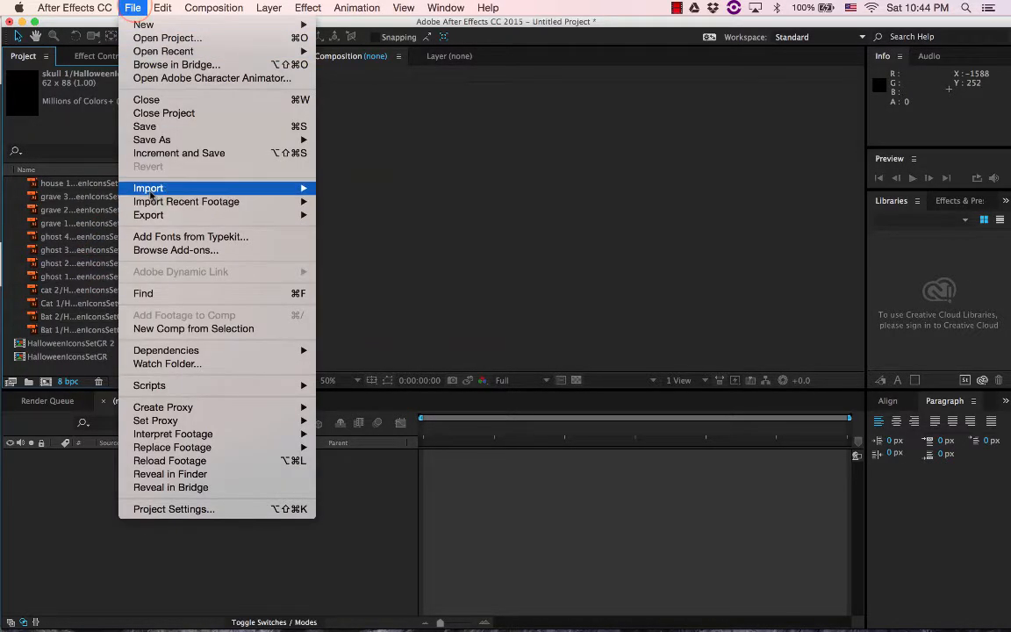
pyautogui.moveTo(263, 187)
pyautogui.click(390, 189)
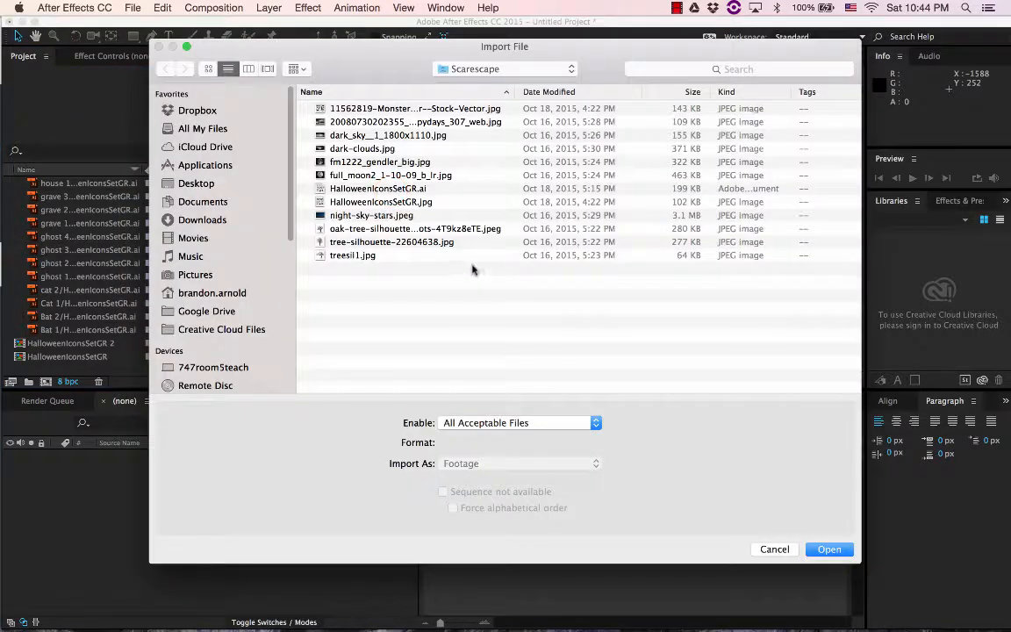
pyautogui.click(369, 216)
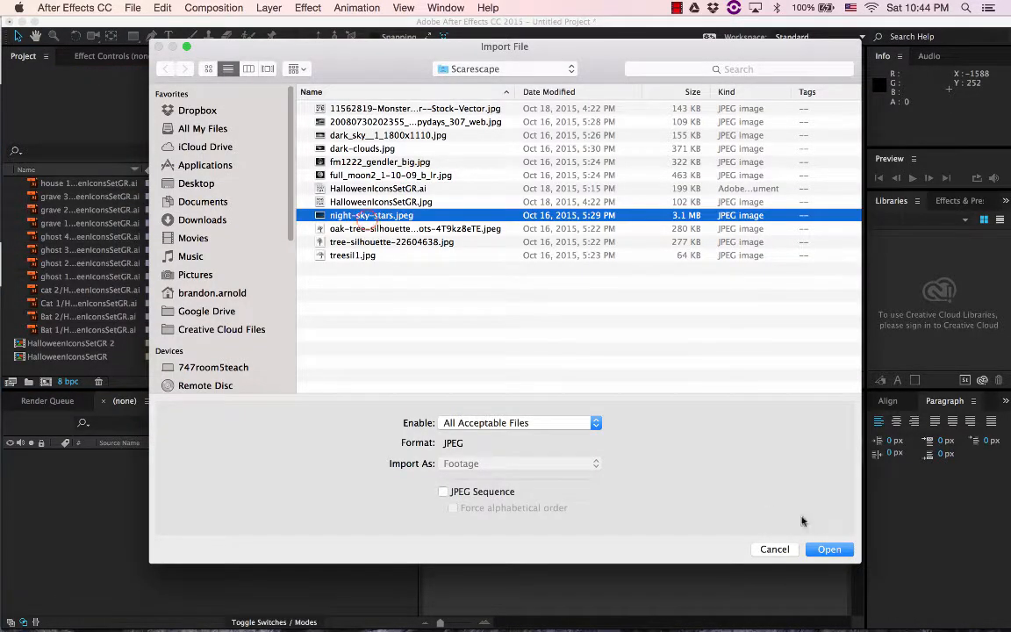
pyautogui.click(830, 549)
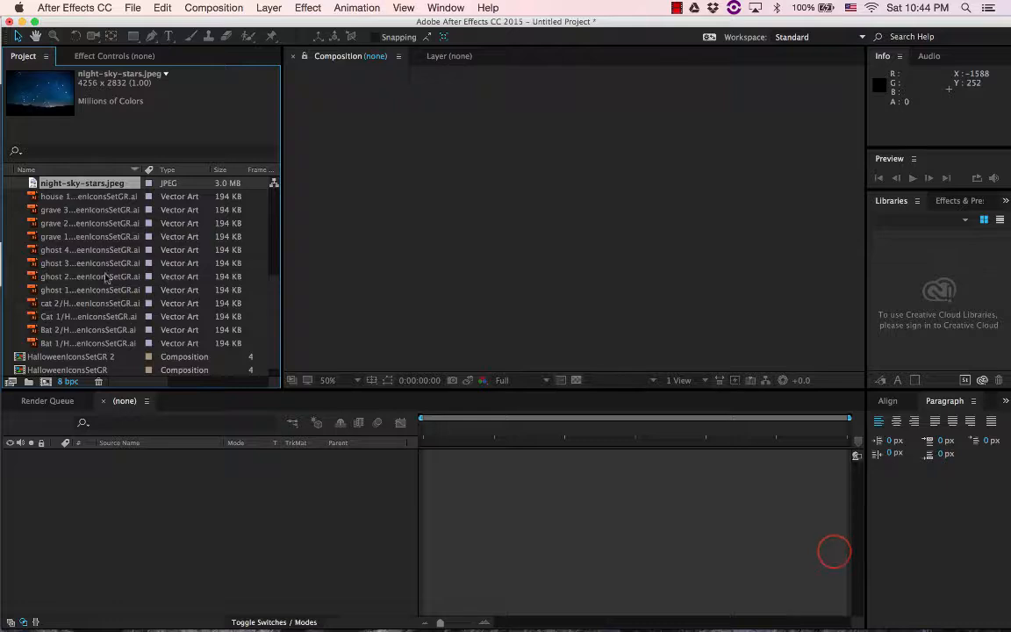
pyautogui.scroll(5, 101, 270)
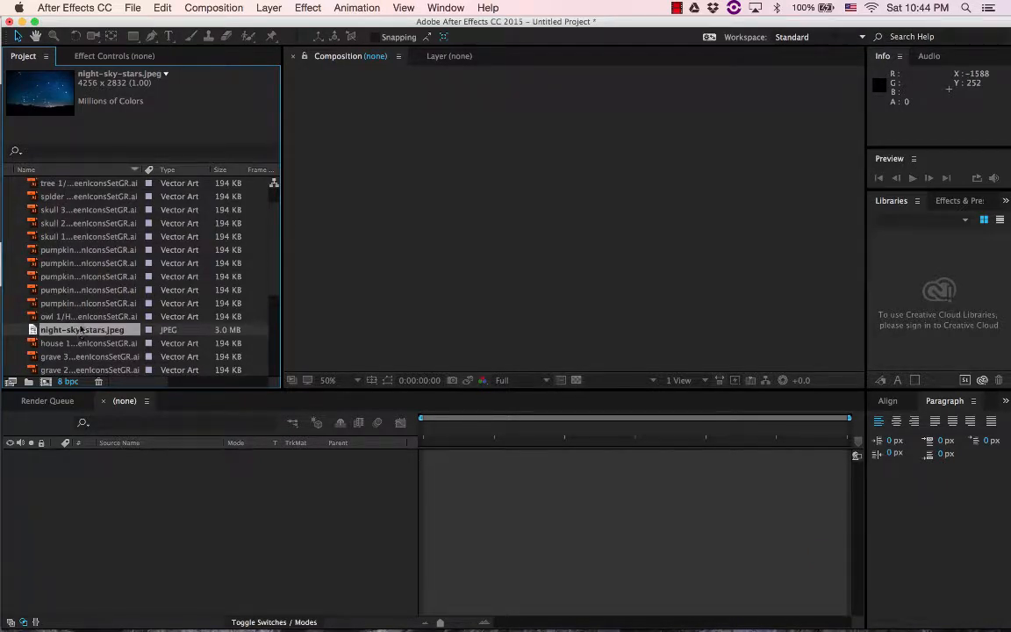
# Start a new composition using the HDTV 1080 24 preset
pyautogui.click(218, 7)
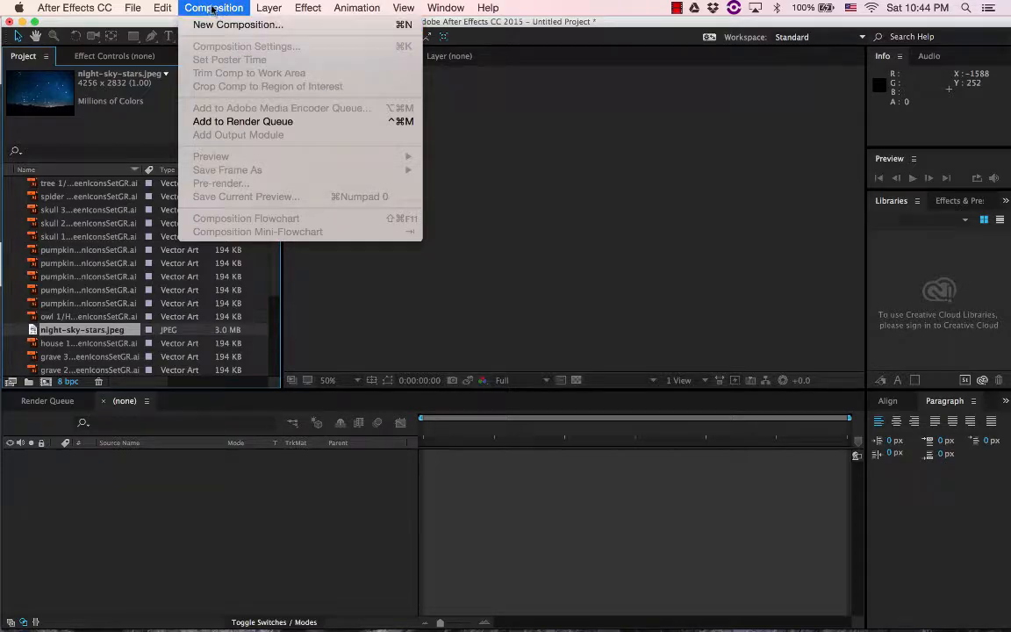
pyautogui.click(214, 24)
pyautogui.moveTo(200, 86); pyautogui.dragTo(379, 77)
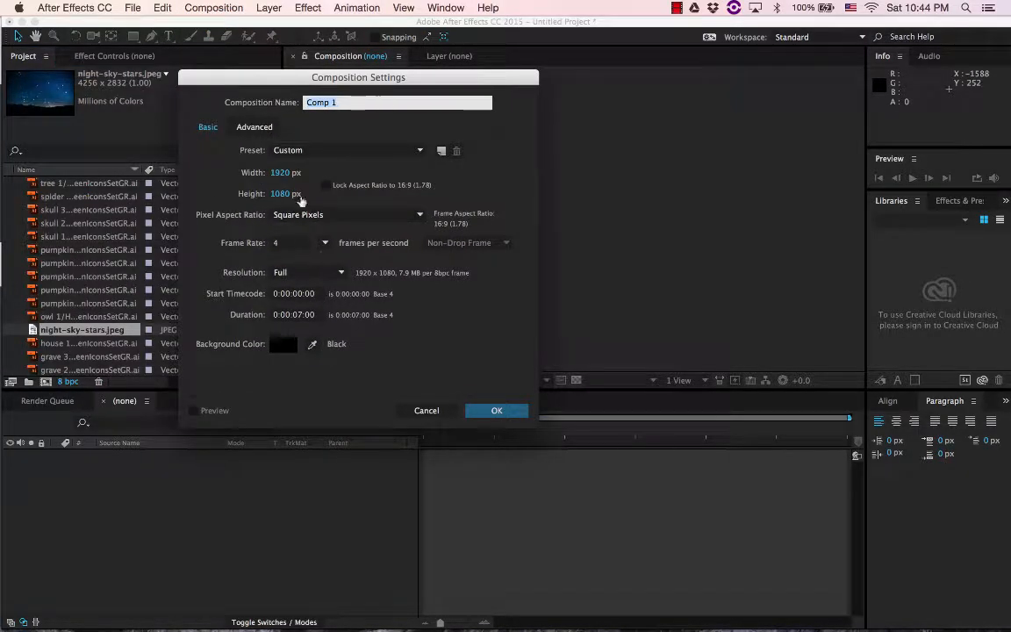
pyautogui.click(330, 151)
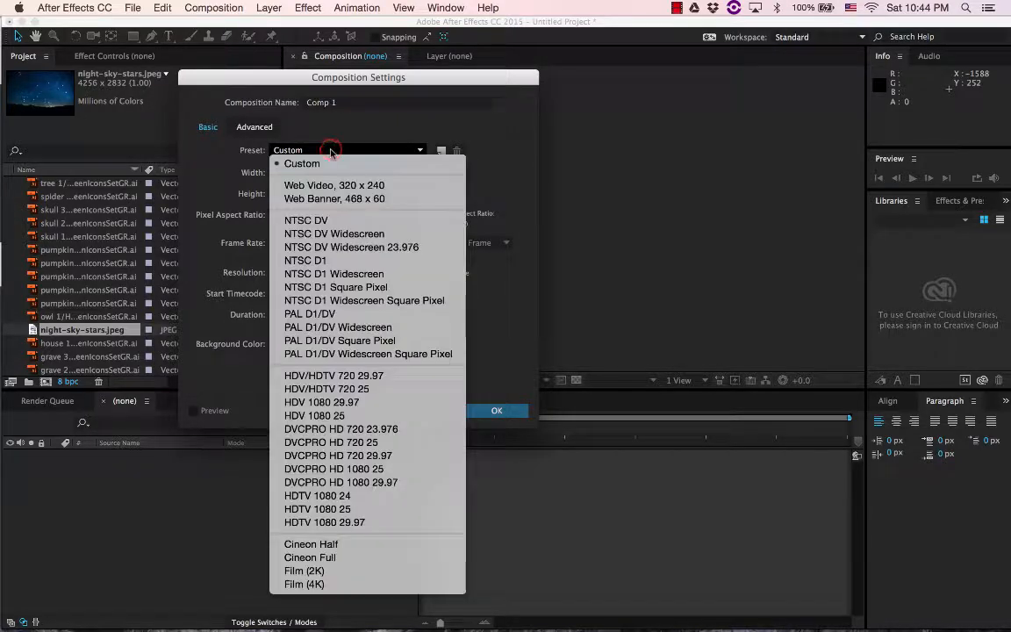
pyautogui.click(326, 500)
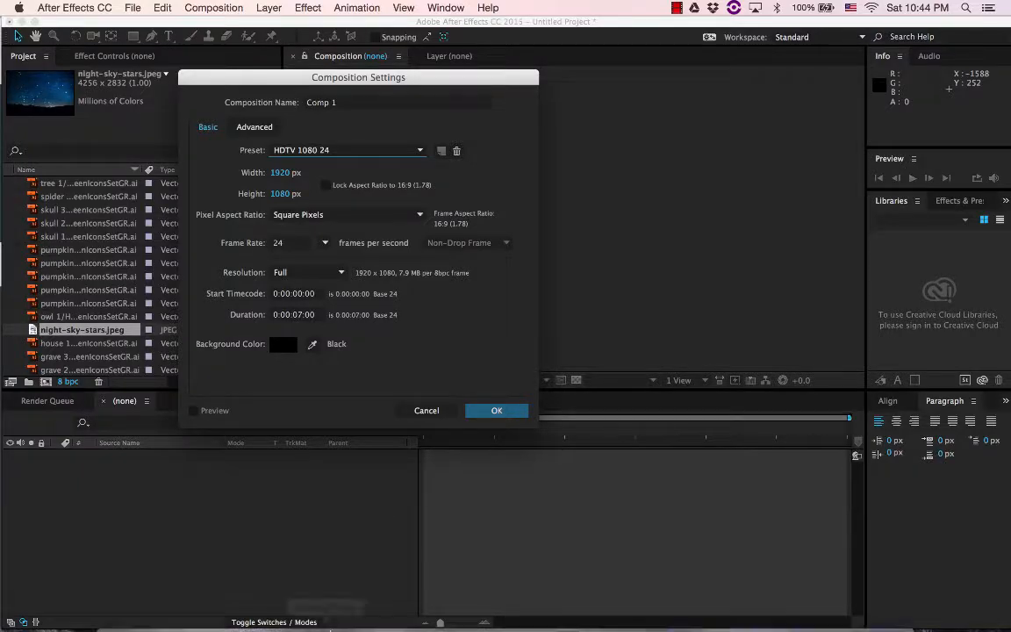
# Check the required scene length on the assignment page in Chrome, return to After Effects and create the composition with a duration of 0:00:10:00
pyautogui.click(217, 613)
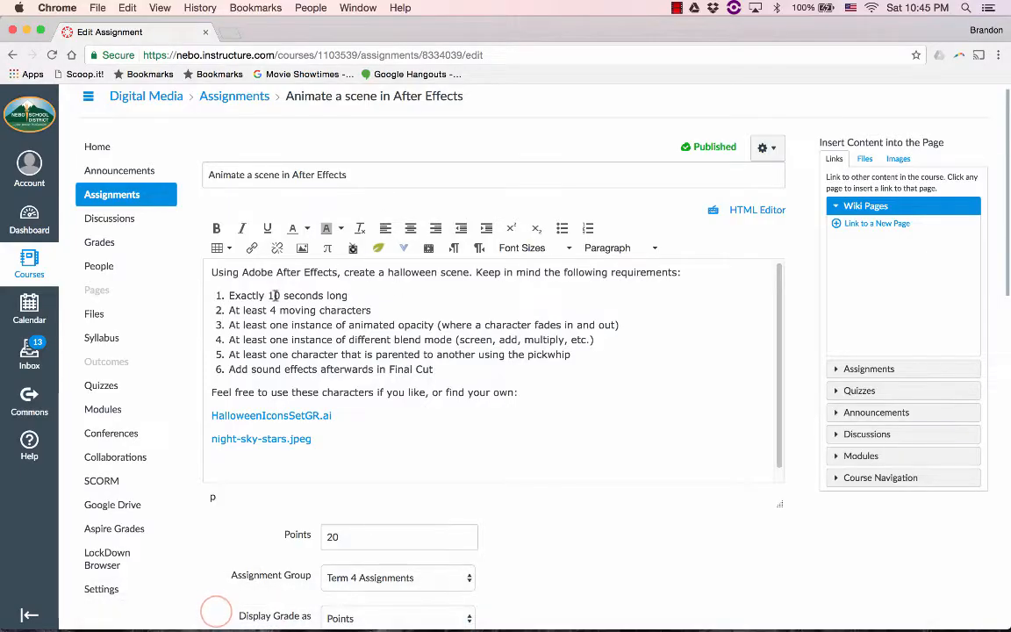
pyautogui.moveTo(300, 621)
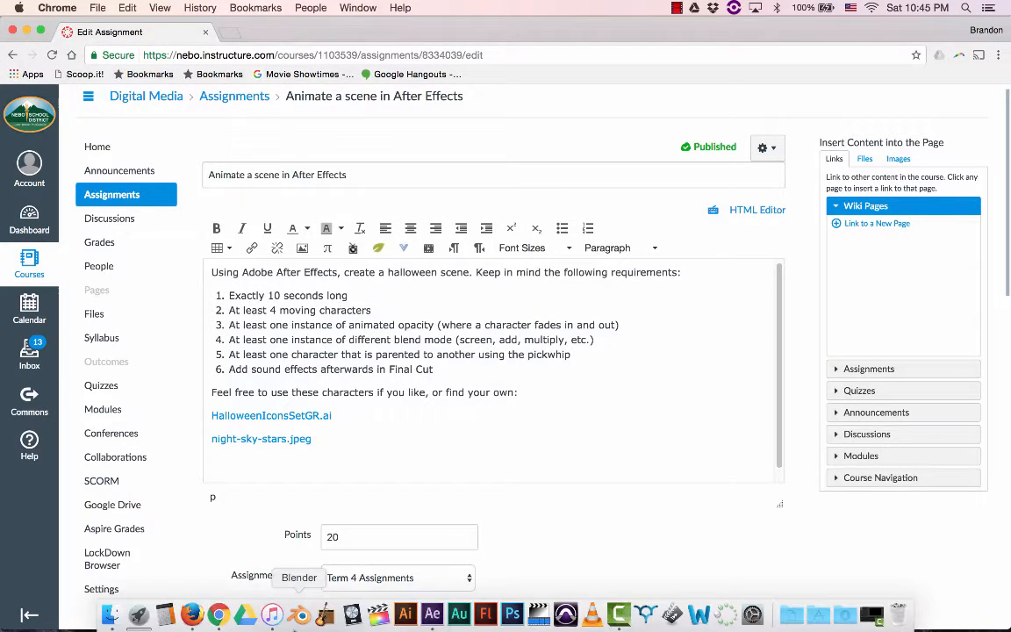
pyautogui.click(433, 614)
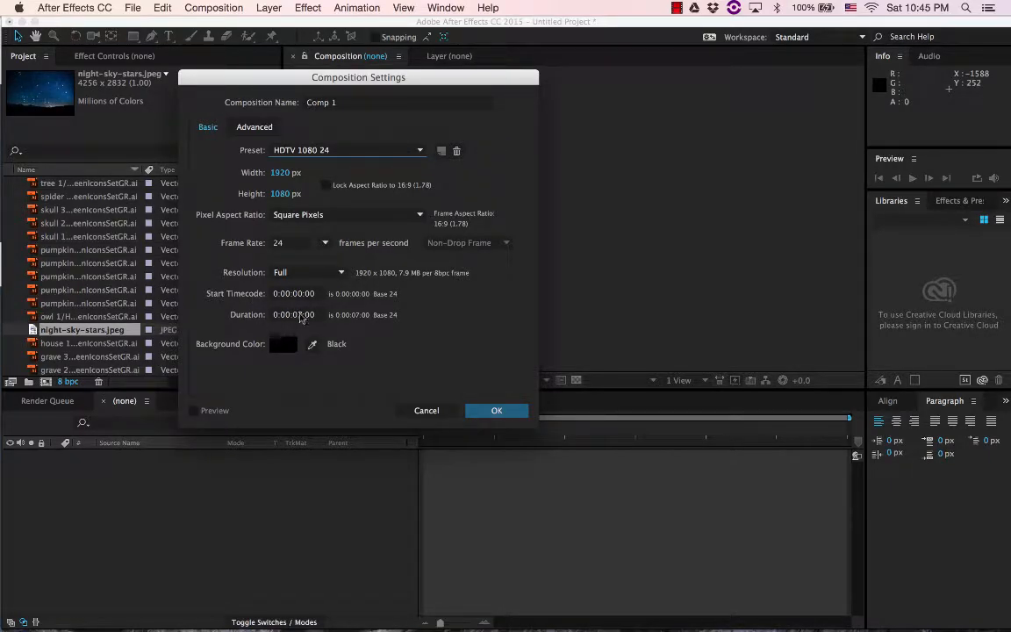
pyautogui.click(298, 315)
pyautogui.press('BackSpace')
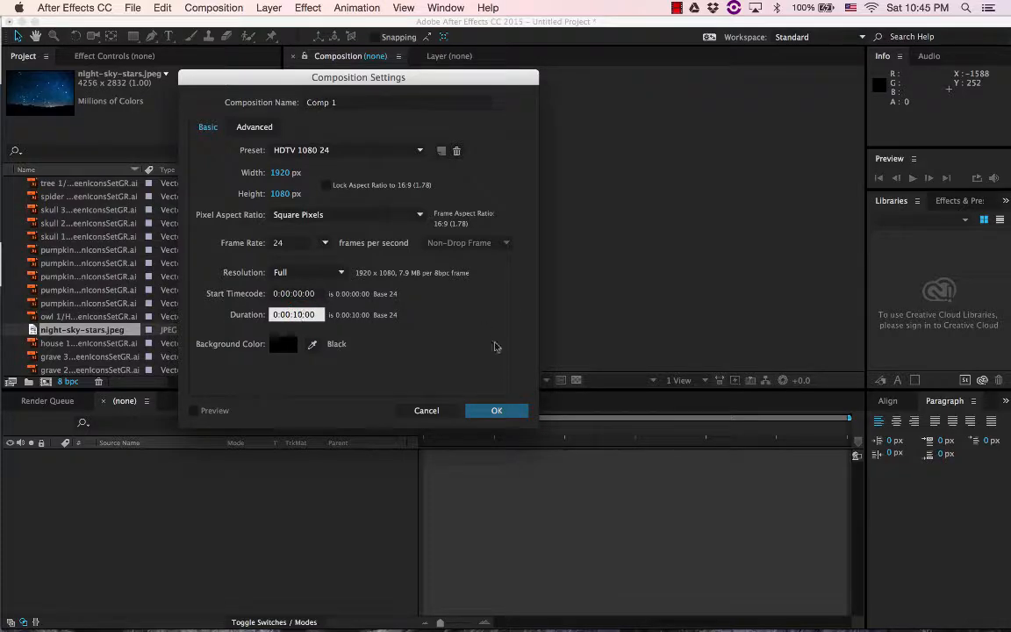
pyautogui.click(497, 409)
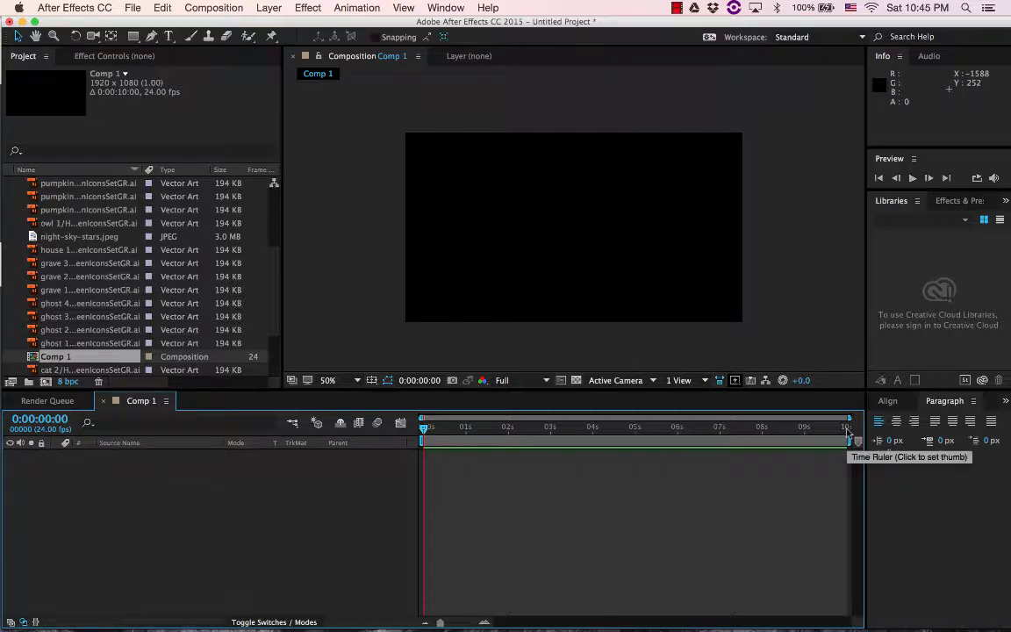
# Add night-sky-stars.jpeg to the Comp 1 timeline as the background layer
pyautogui.click(44, 236)
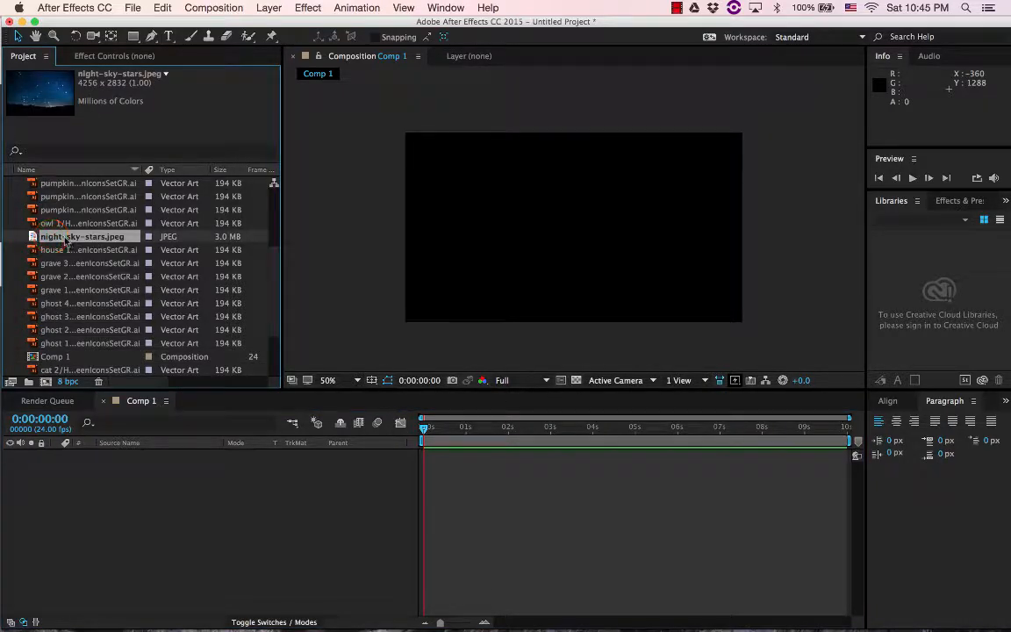
pyautogui.moveTo(64, 241); pyautogui.dragTo(185, 500)
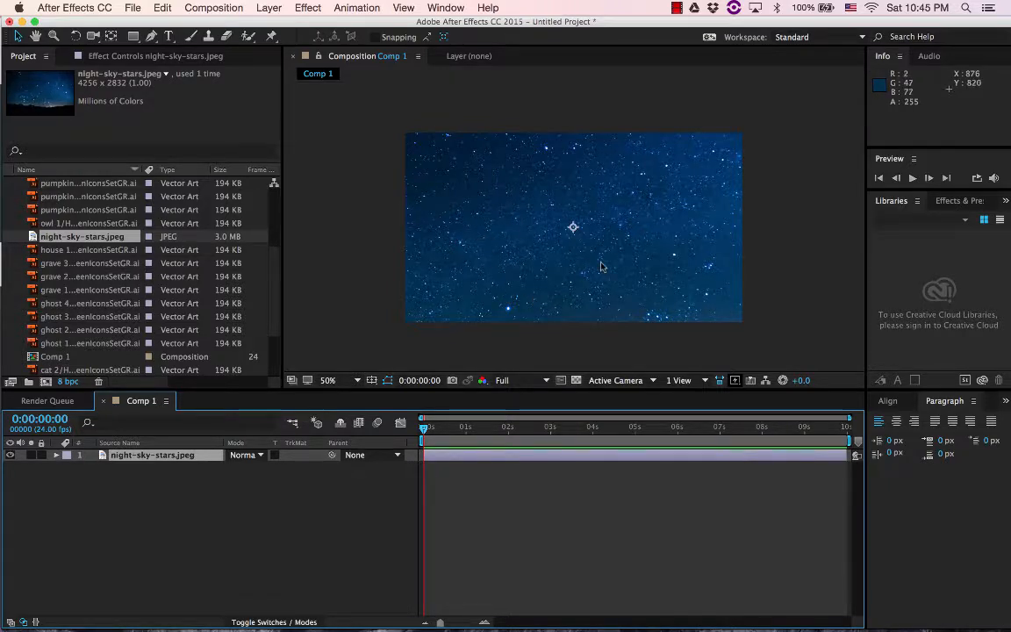
pyautogui.click(524, 251)
# Scale the night sky layer down proportionally to about 47% so it just covers the composition frame
pyautogui.scroll(-3, 529, 242)
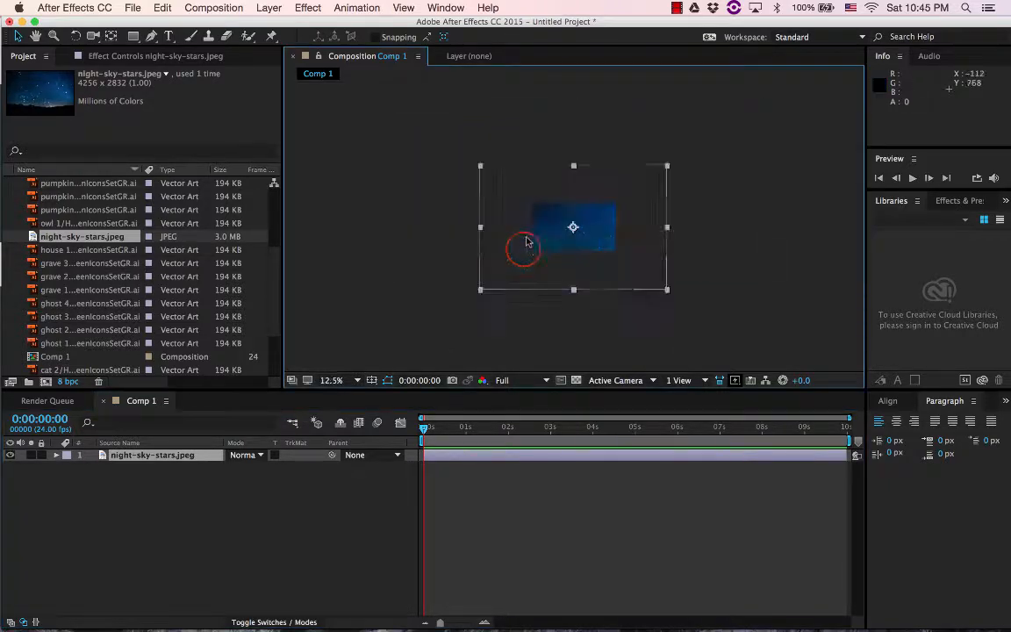
pyautogui.scroll(2, 528, 239)
pyautogui.scroll(-1, 529, 239)
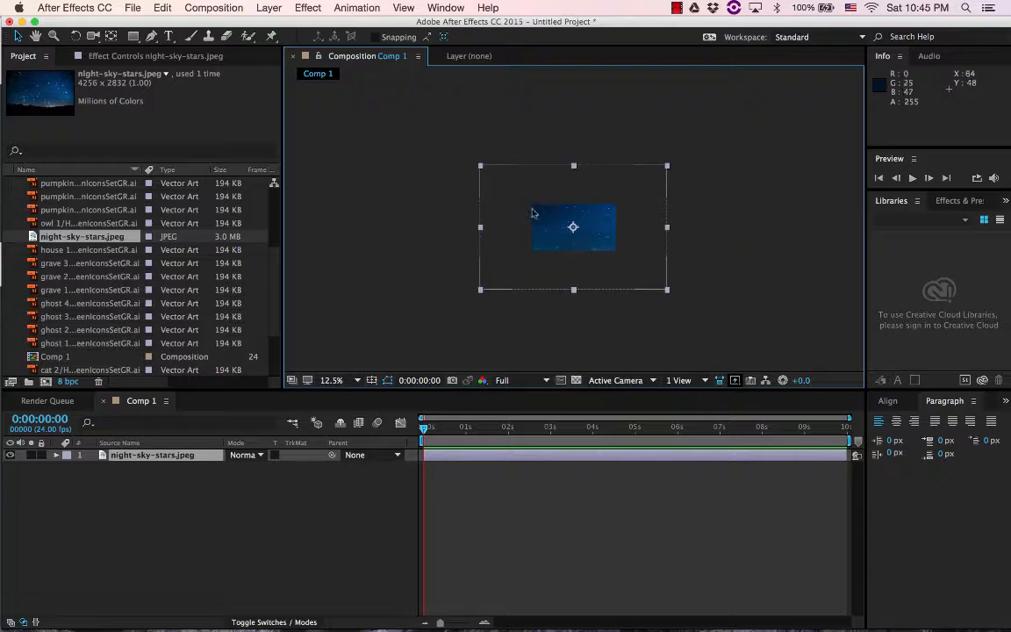
pyautogui.scroll(1, 552, 233)
pyautogui.scroll(1, 552, 233)
pyautogui.scroll(-1, 552, 233)
pyautogui.scroll(-1, 551, 232)
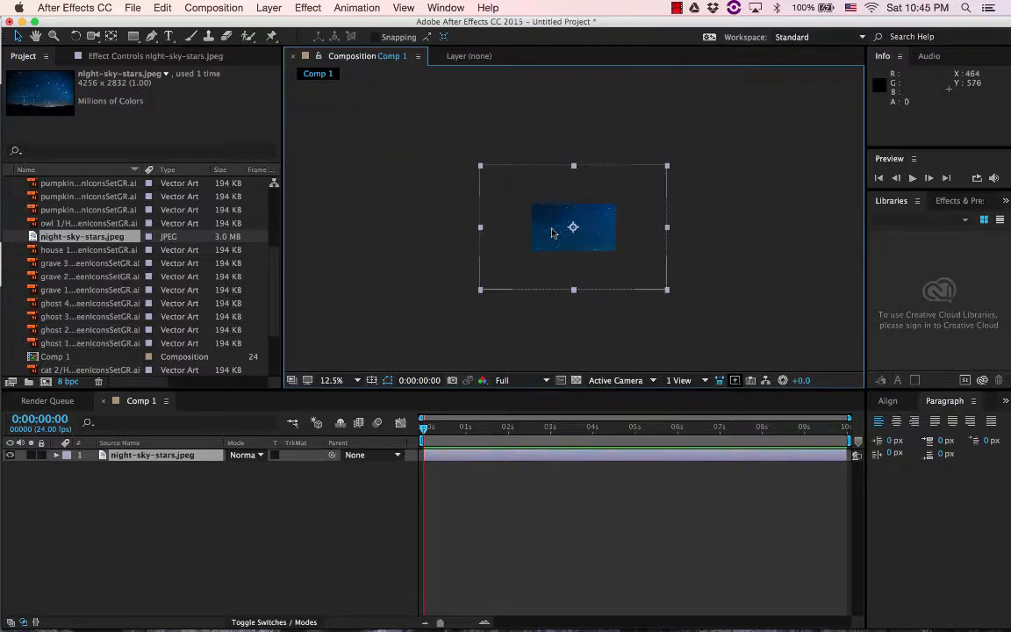
pyautogui.scroll(1, 552, 232)
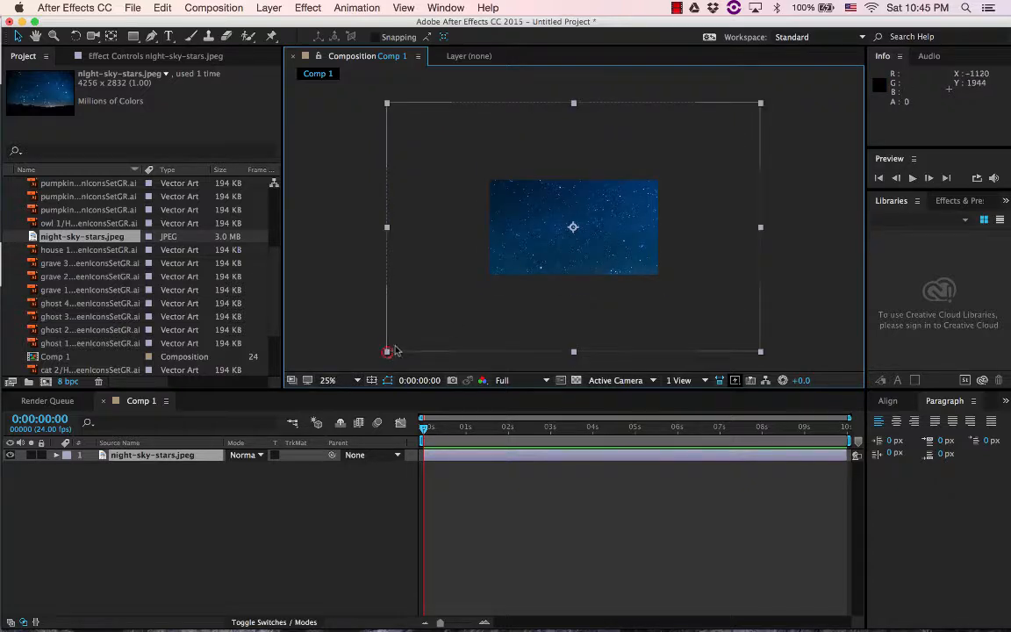
pyautogui.moveTo(394, 349); pyautogui.dragTo(486, 291)
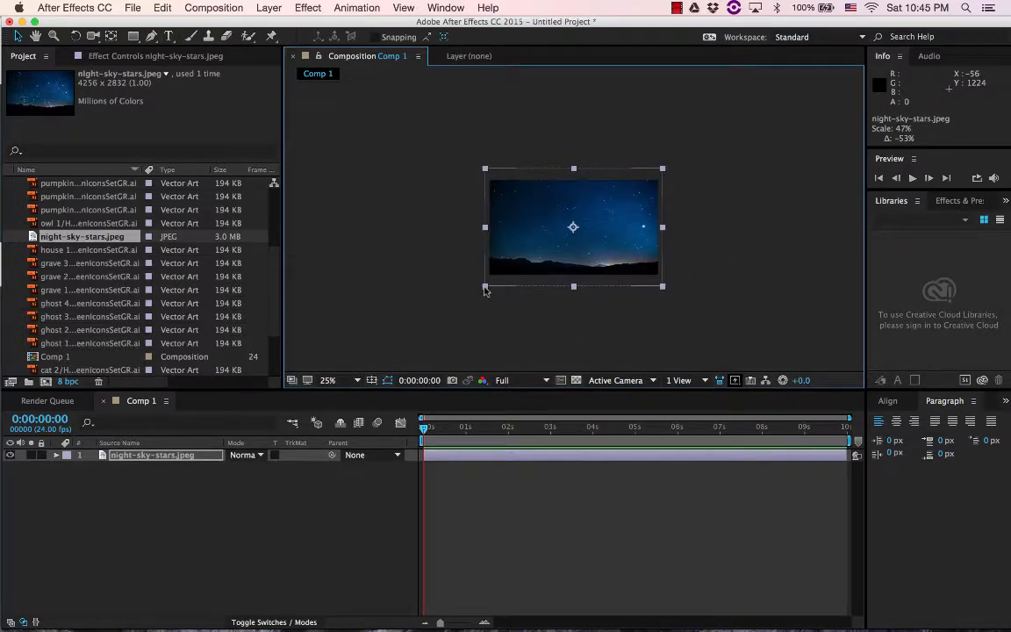
pyautogui.scroll(4, 603, 272)
pyautogui.scroll(-2, 603, 273)
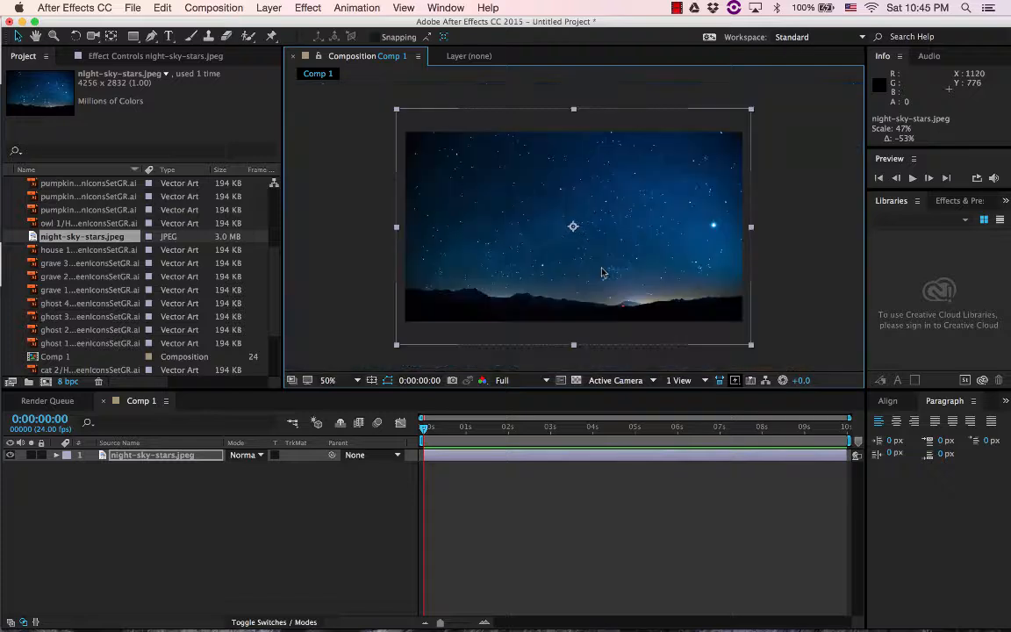
# Lock the night-sky-stars.jpeg layer and test that it cannot be selected in the composition
pyautogui.click(42, 455)
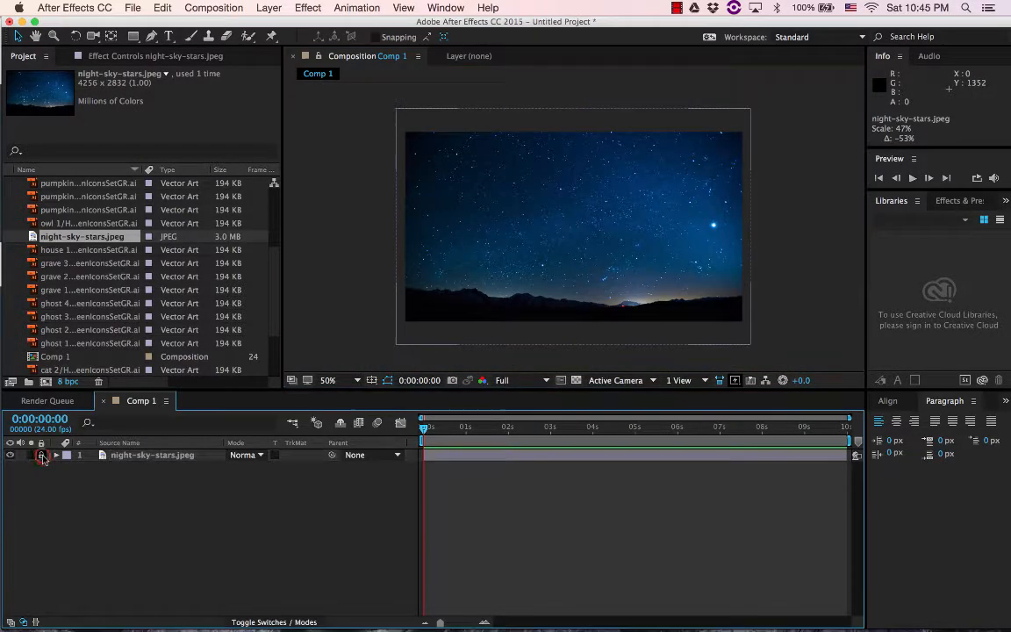
pyautogui.click(522, 297)
pyautogui.click(497, 282)
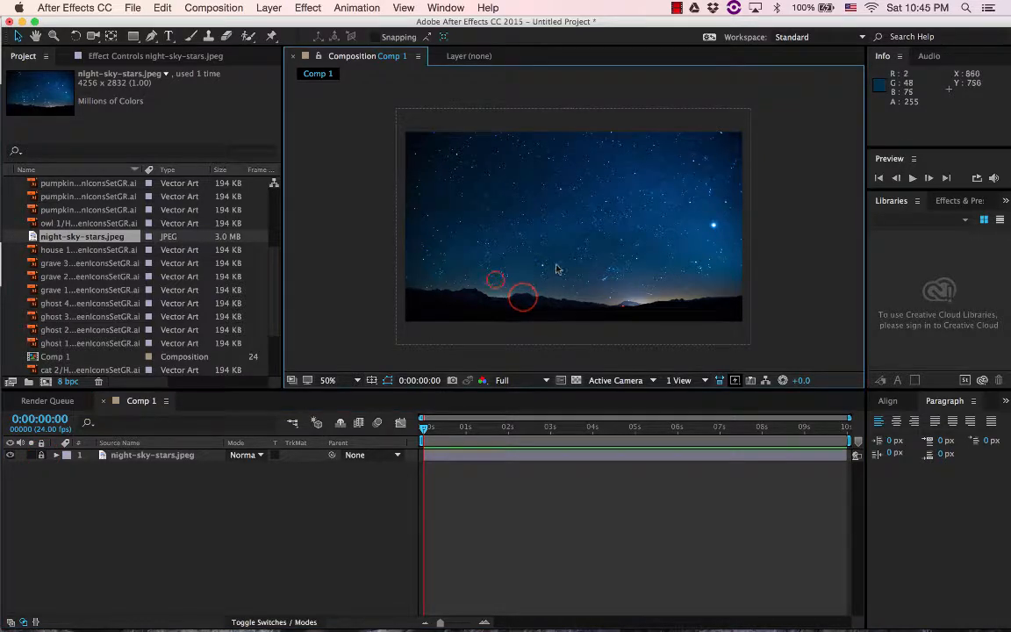
pyautogui.click(556, 265)
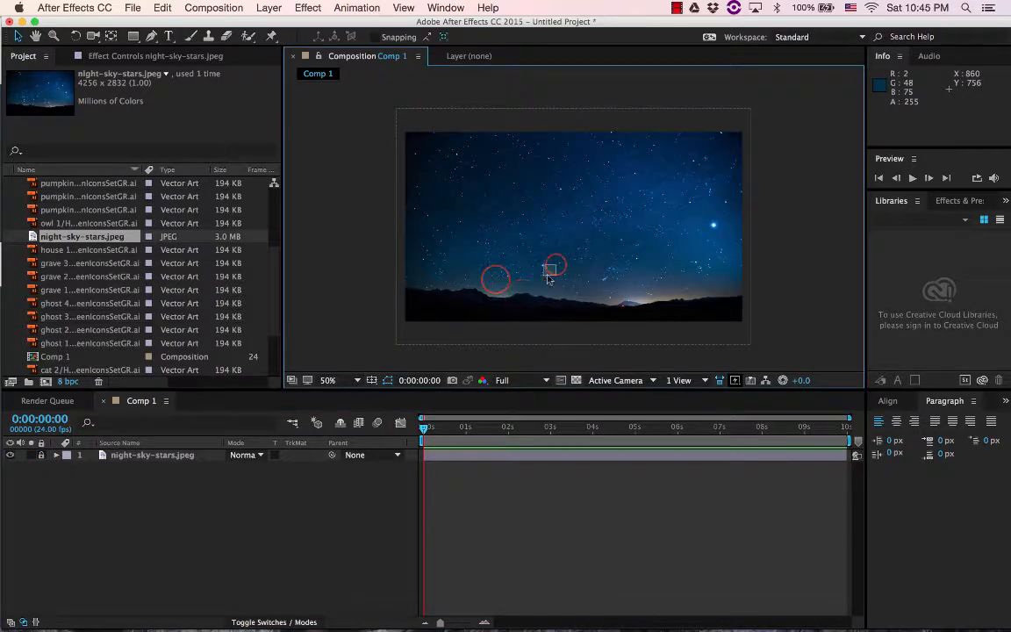
# Place the house 1 artwork in the composition slightly left of and below the centre of the sky
pyautogui.click(74, 251)
pyautogui.moveTo(48, 254); pyautogui.dragTo(543, 243)
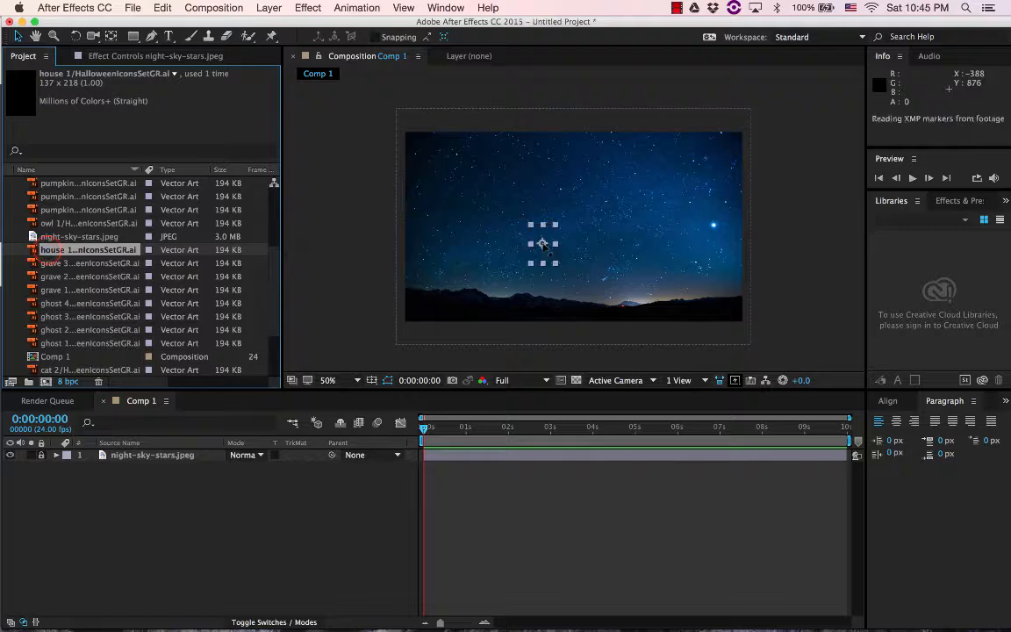
# Preview several grave, pumpkin and ghost artworks, and place ghost 3 in the composition just above the glow on the horizon
pyautogui.click(74, 266)
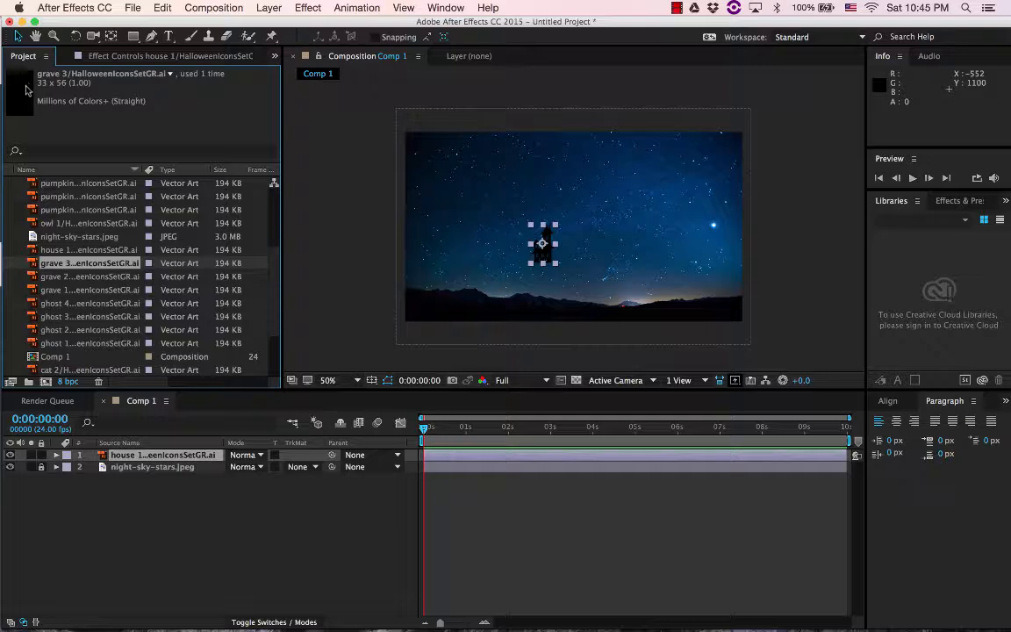
pyautogui.click(77, 211)
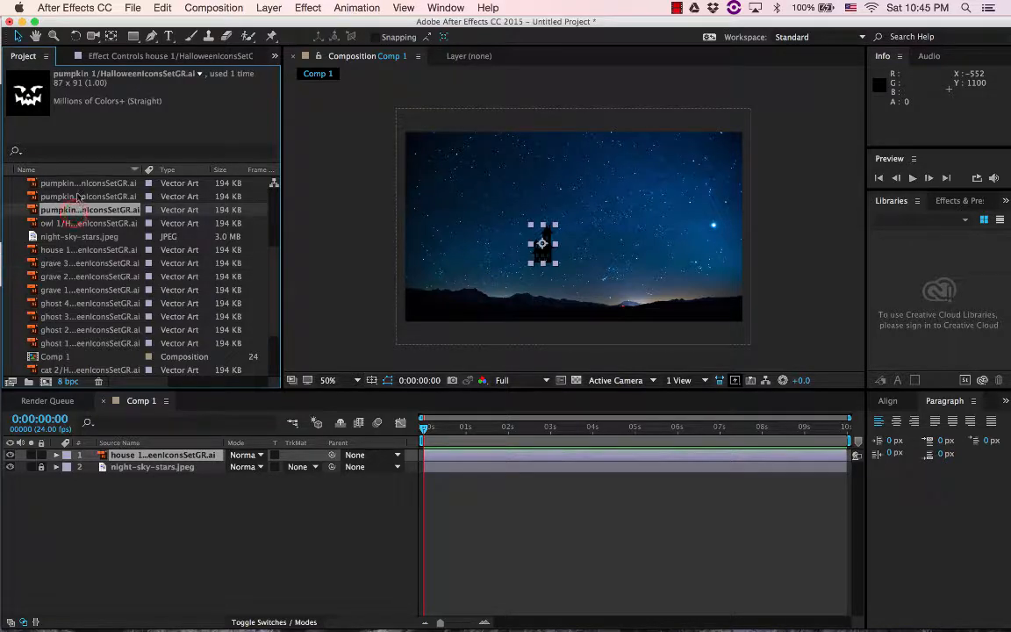
pyautogui.click(77, 182)
pyautogui.click(77, 277)
pyautogui.click(77, 303)
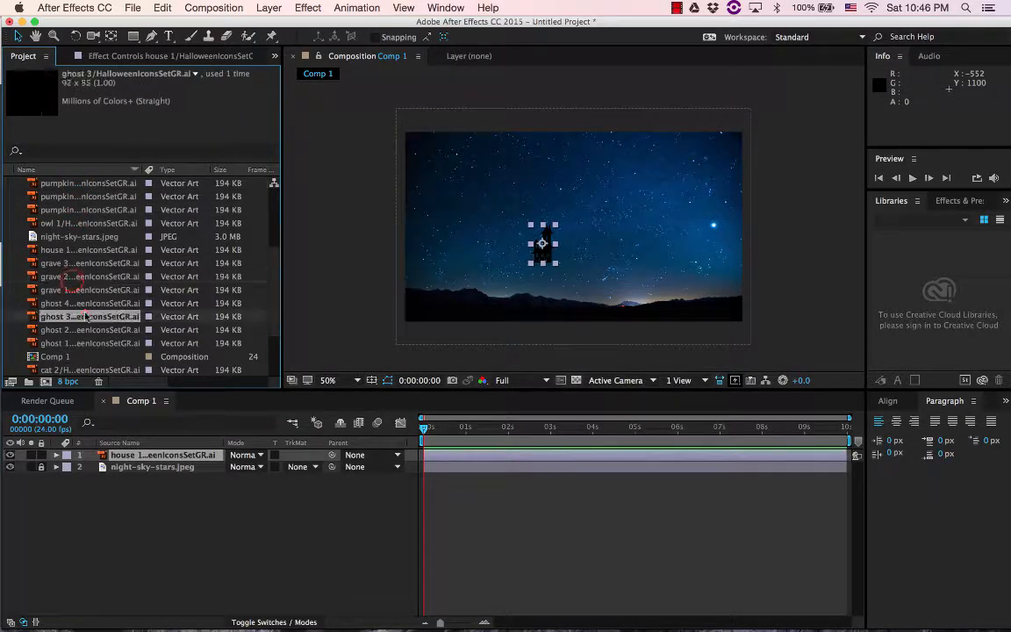
pyautogui.moveTo(78, 316); pyautogui.dragTo(655, 270)
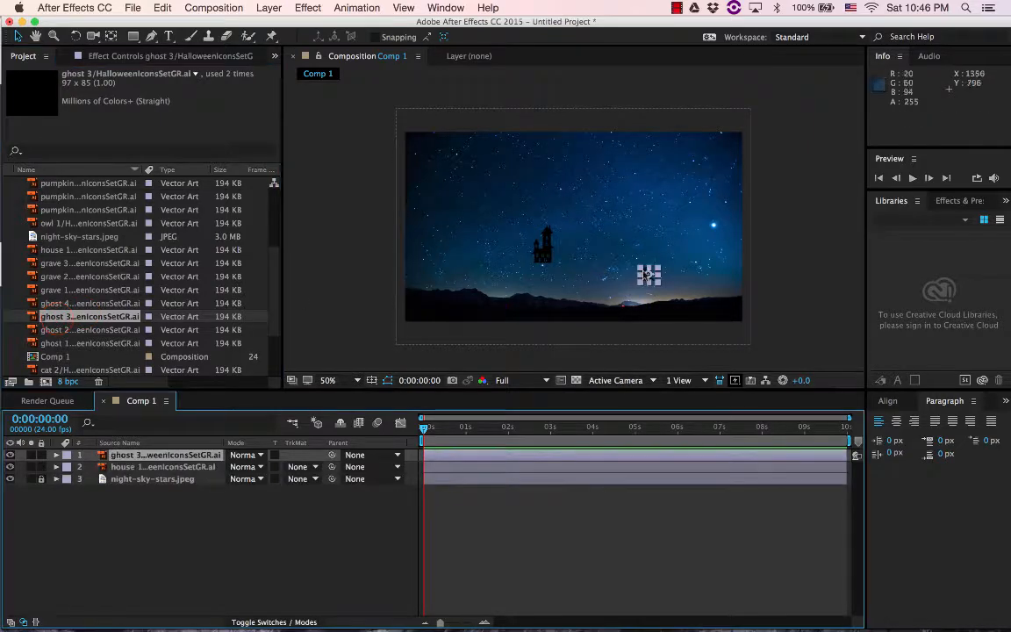
# Enlarge the ghost 3 artwork to about 512% by 495% and raise it above the glow on the horizon
pyautogui.press('.')
pyautogui.press(',')
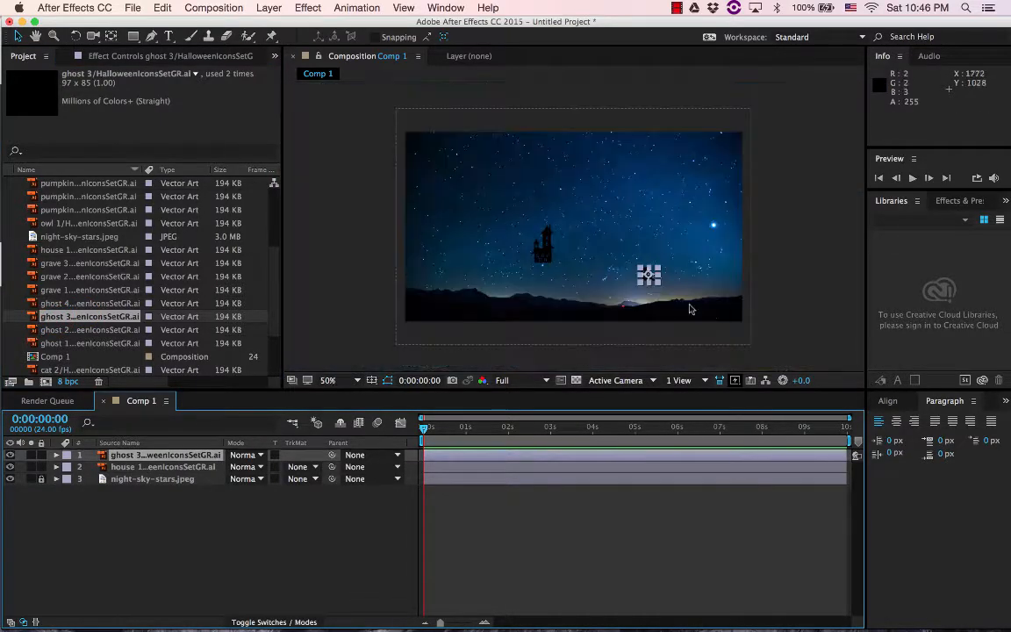
pyautogui.moveTo(661, 287)
pyautogui.mouseDown()
pyautogui.moveTo(689, 310)
pyautogui.moveTo(660, 301)
pyautogui.moveTo(673, 276)
pyautogui.mouseUp()
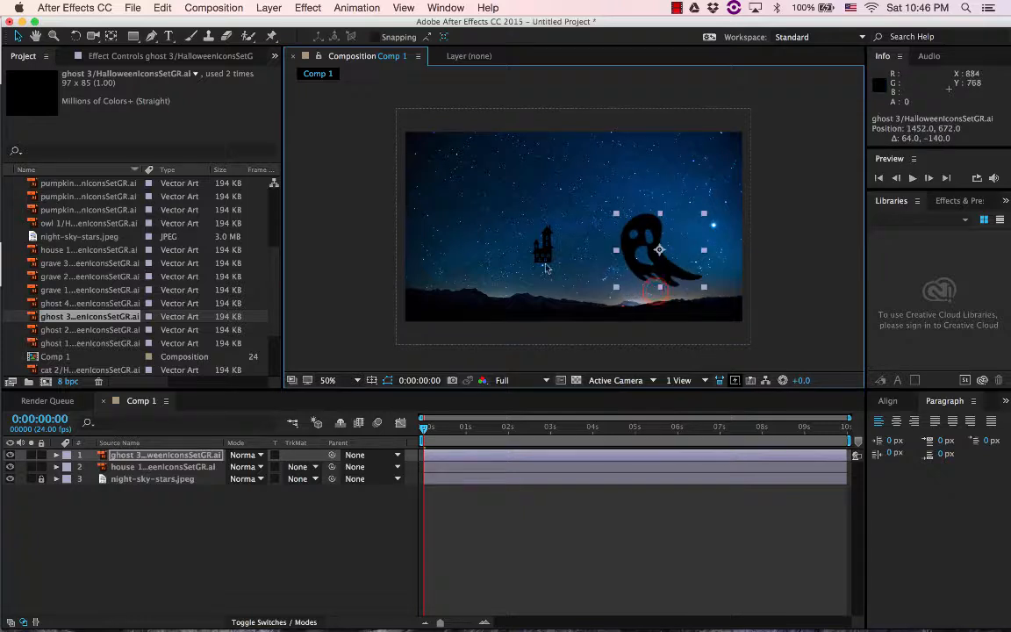
# Enlarge the house and stand it on the horizon at about 340, 764, then move the ghost to about 1632, 688
pyautogui.click(546, 257)
pyautogui.moveTo(557, 265); pyautogui.dragTo(455, 290)
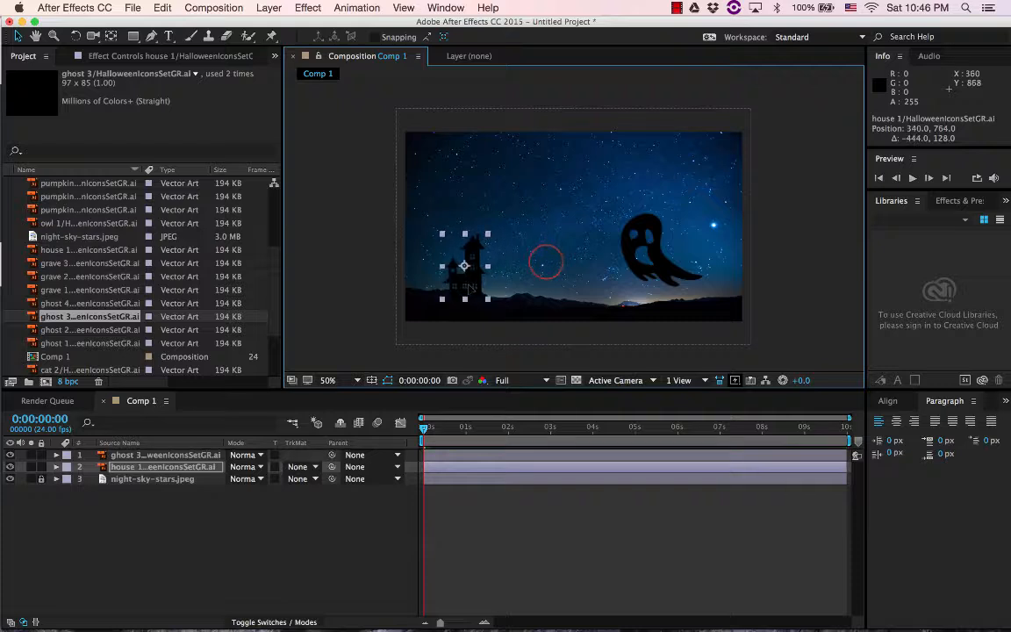
pyautogui.click(666, 280)
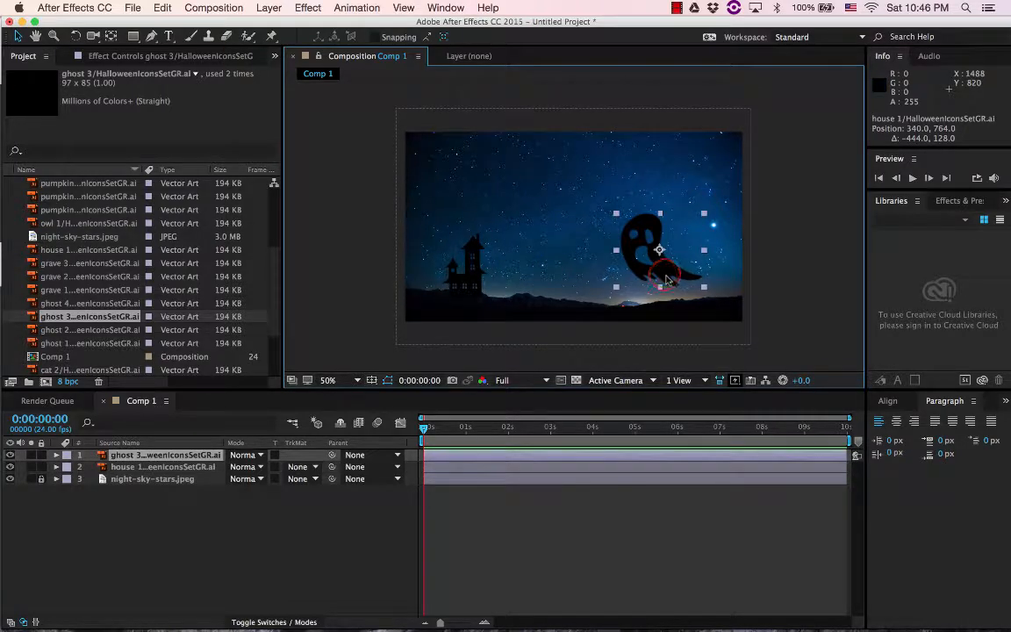
pyautogui.moveTo(666, 280); pyautogui.dragTo(699, 281)
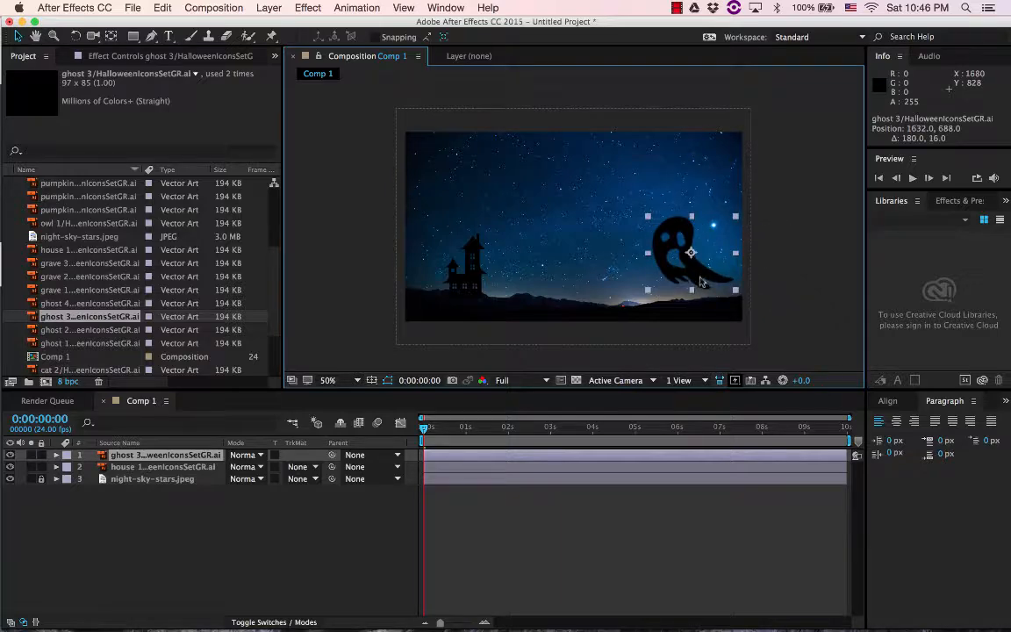
# Switch to Chrome to review the assignment requirements, and return to After Effects
pyautogui.moveTo(404, 629)
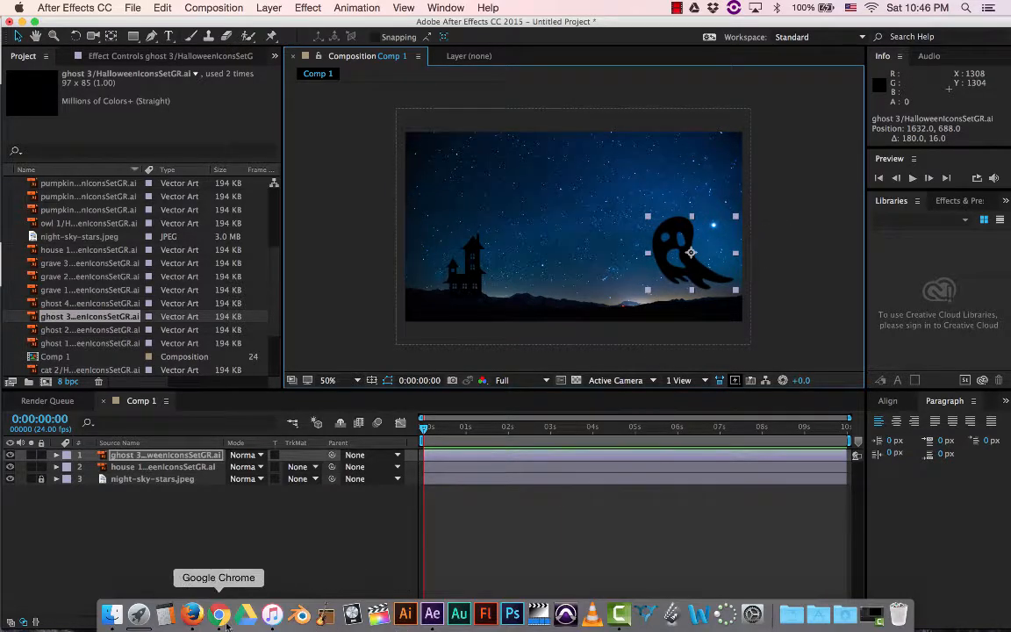
pyautogui.click(195, 615)
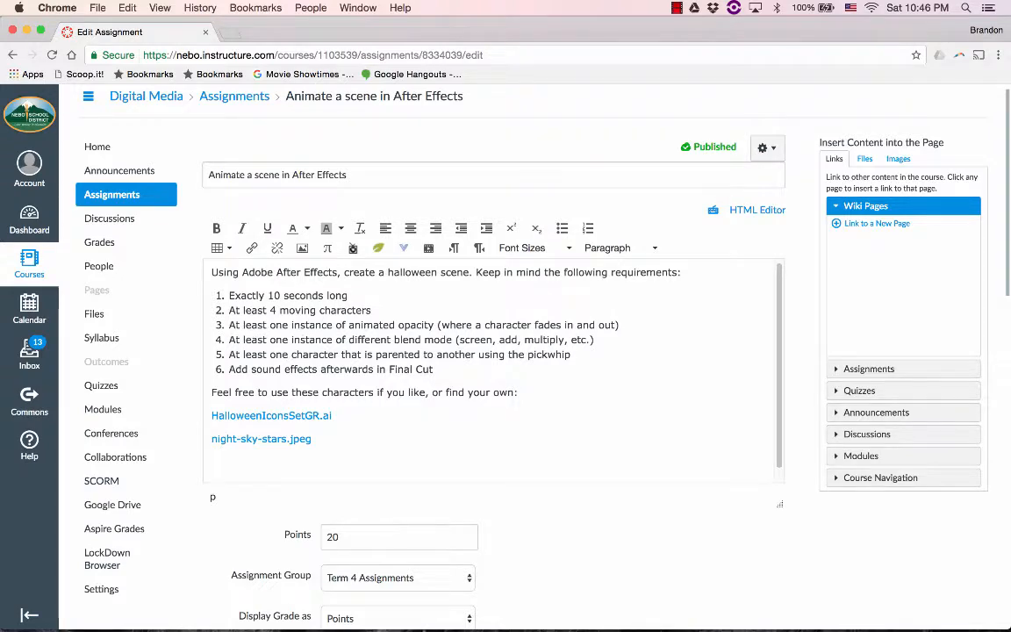
pyautogui.press('super+Tab')
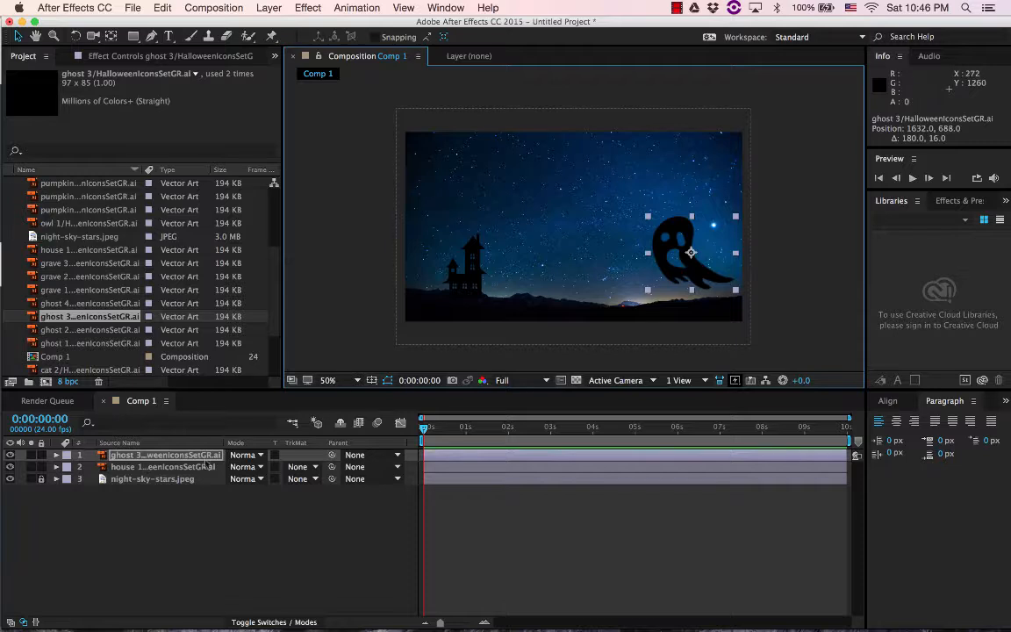
# Expand the transform properties of the ghost 3 layer
pyautogui.click(112, 458)
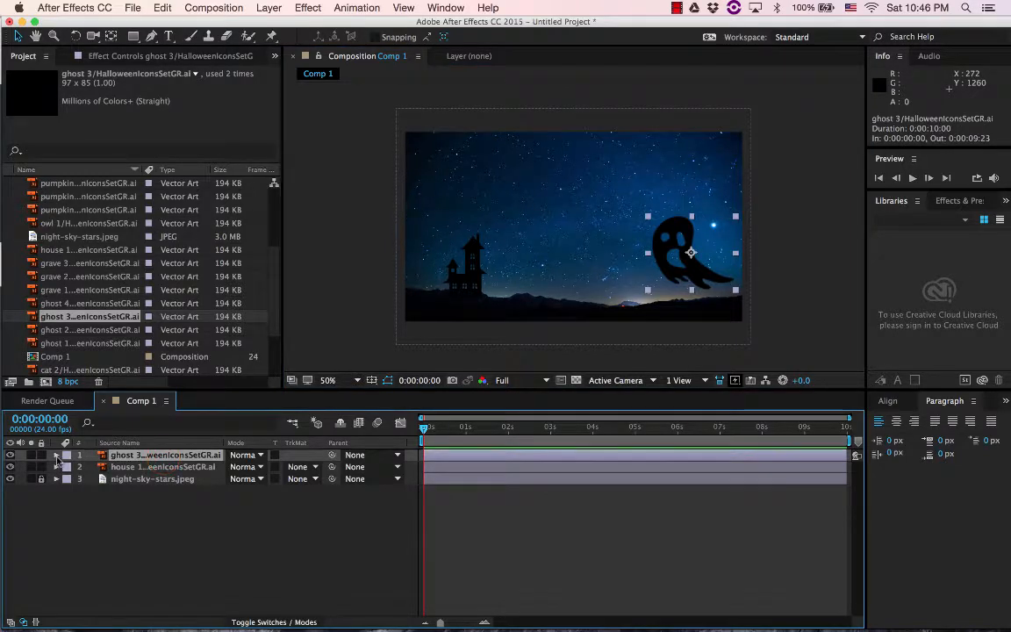
pyautogui.click(56, 456)
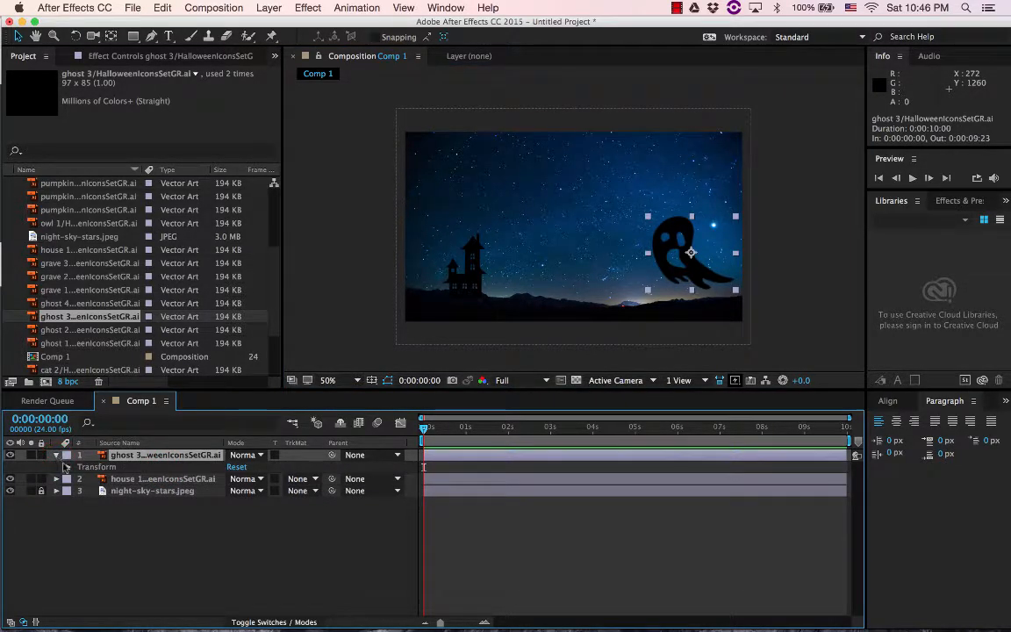
pyautogui.click(67, 467)
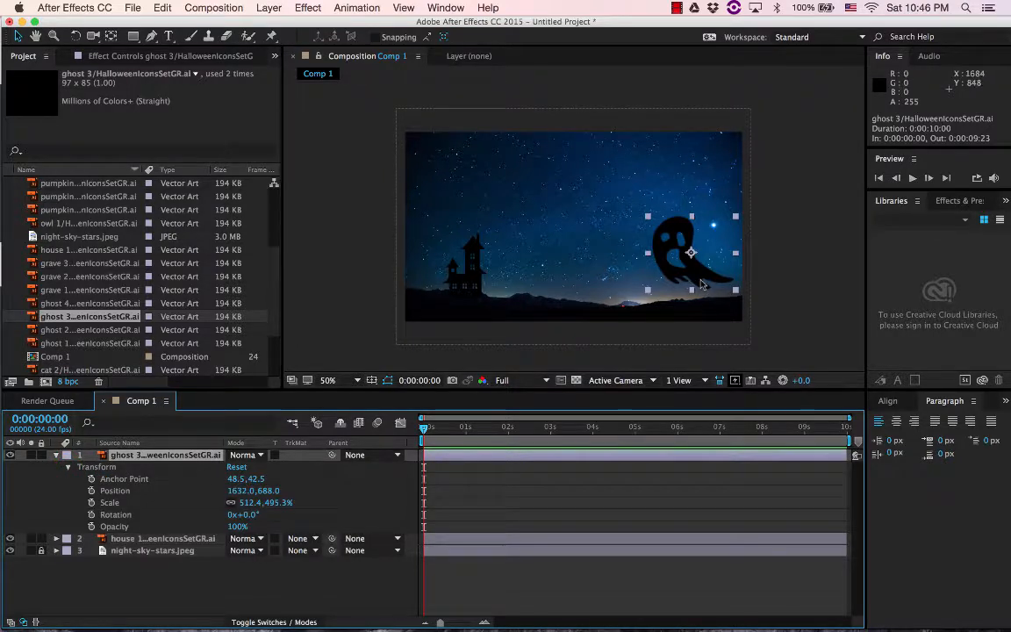
# Try moving the ghost around the composition without keyframes, and scrub through the timeline to check for motion
pyautogui.moveTo(700, 280); pyautogui.dragTo(559, 294)
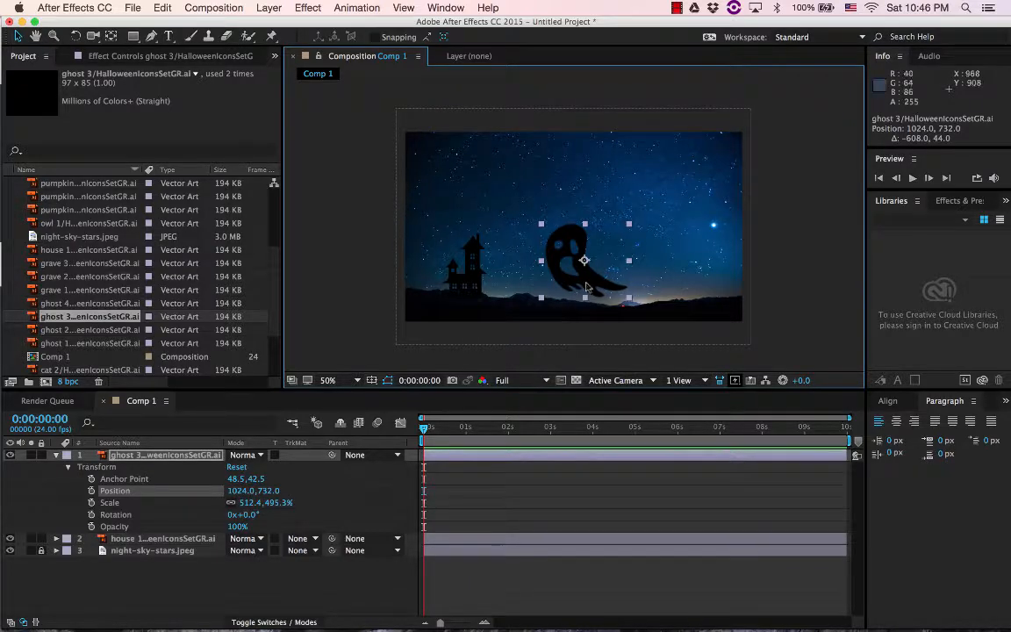
pyautogui.moveTo(593, 278); pyautogui.dragTo(650, 267)
pyautogui.click(483, 429)
pyautogui.click(534, 429)
pyautogui.click(605, 429)
pyautogui.moveTo(608, 432); pyautogui.dragTo(424, 438)
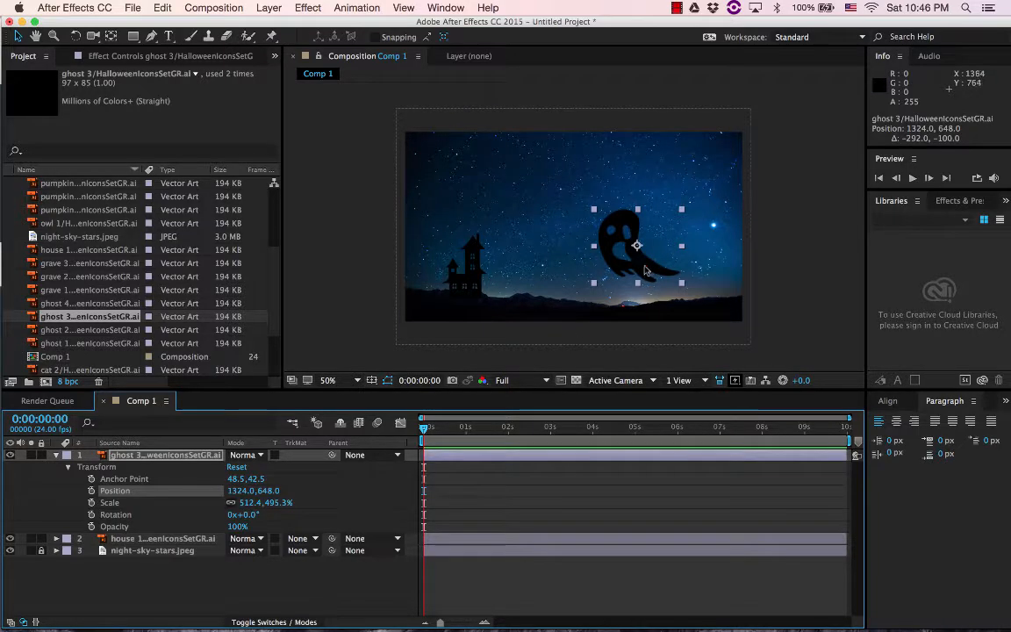
# Keyframe the ghost's position from about 1780, 652 at 0:00:00:00 to about -304, 624 at 0:00:09:23, beyond the house
pyautogui.moveTo(628, 266); pyautogui.dragTo(708, 266)
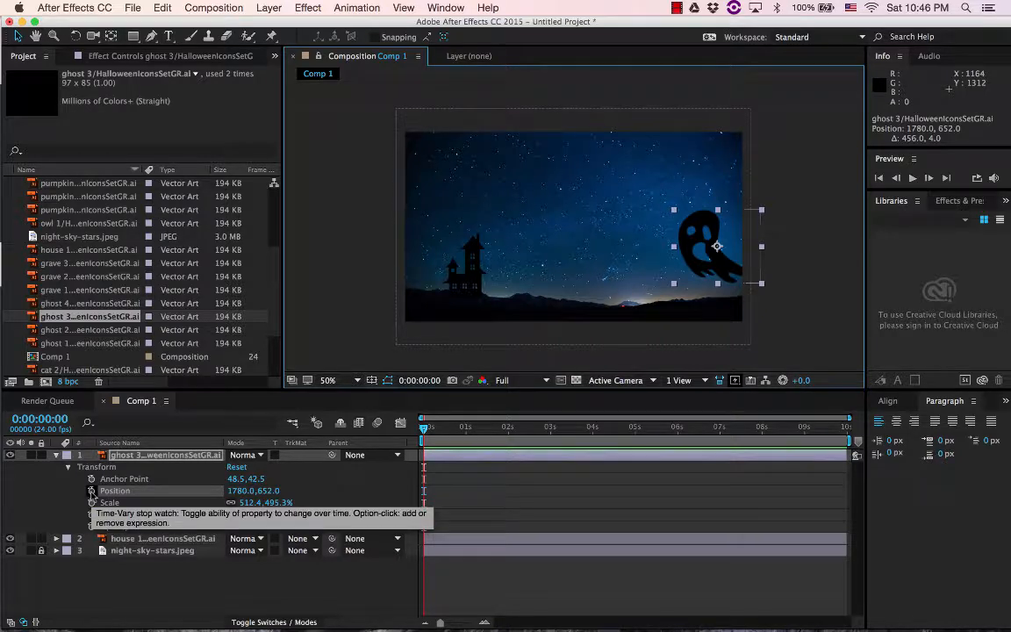
pyautogui.click(91, 492)
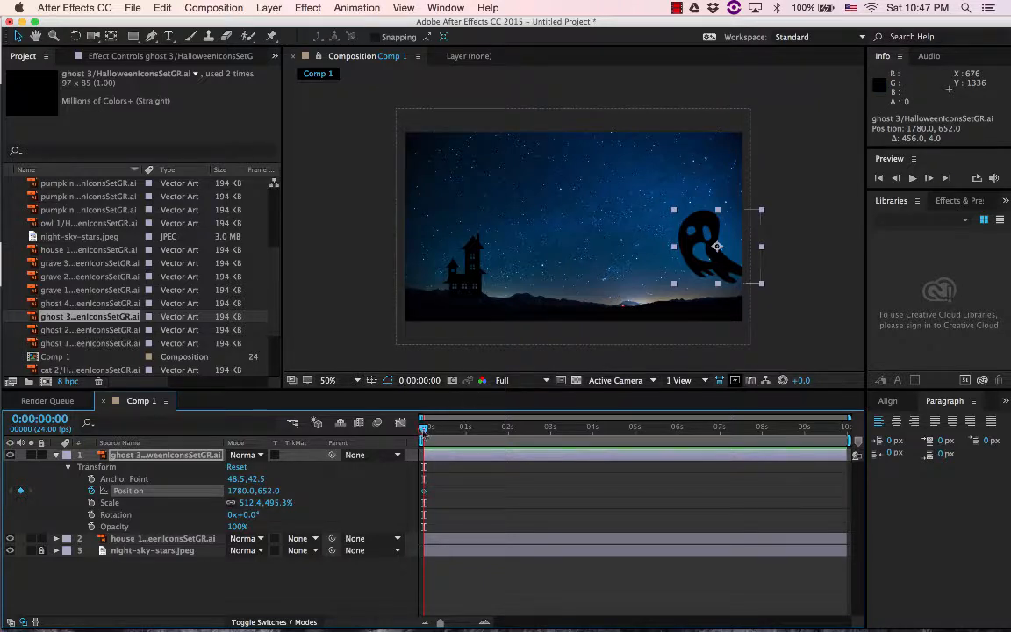
pyautogui.moveTo(424, 430); pyautogui.dragTo(846, 430)
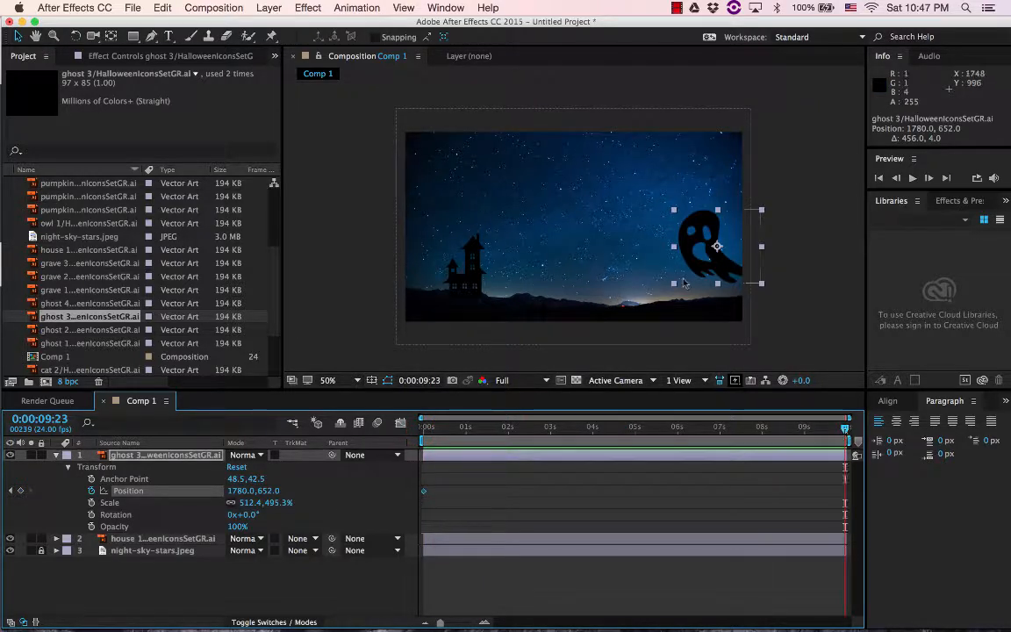
pyautogui.moveTo(711, 269); pyautogui.dragTo(345, 263)
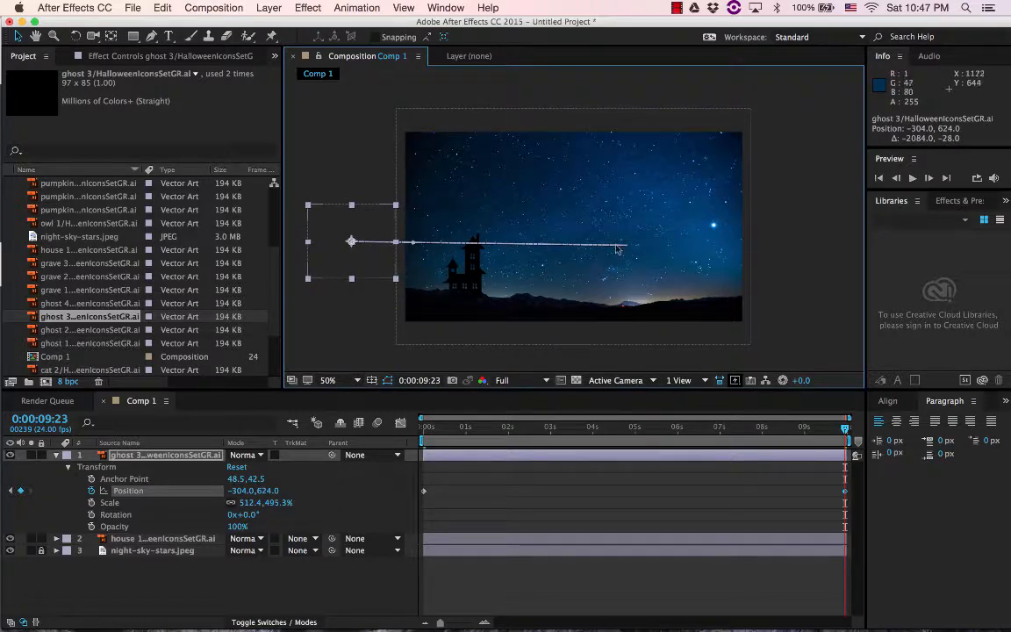
# Preview the ghost's flight and speed it up by moving its last position keyframe to 0:00:04:01
pyautogui.click(427, 428)
pyautogui.press('space')
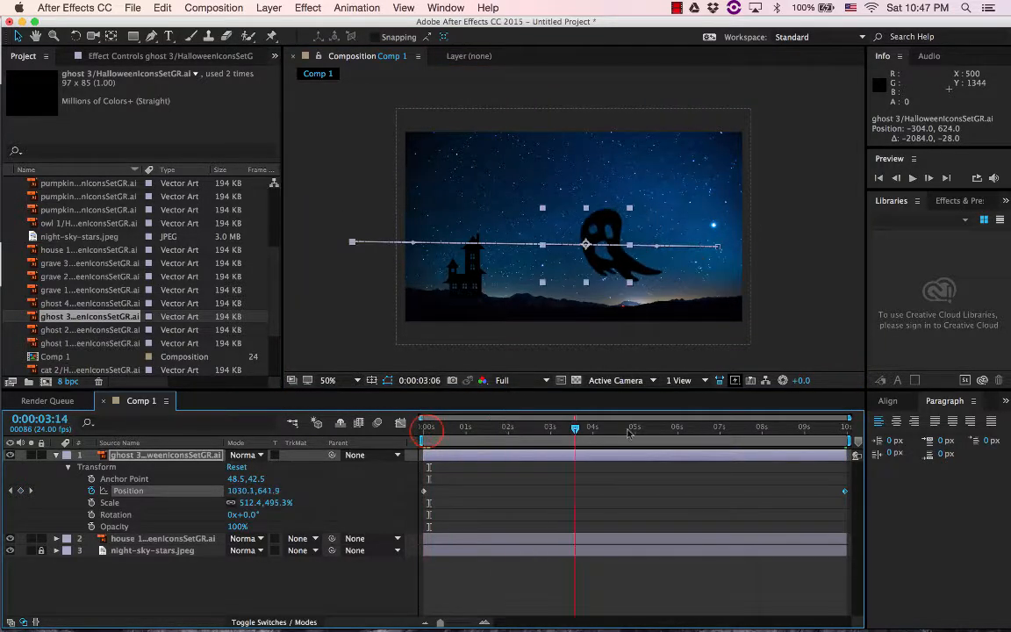
pyautogui.click(845, 491)
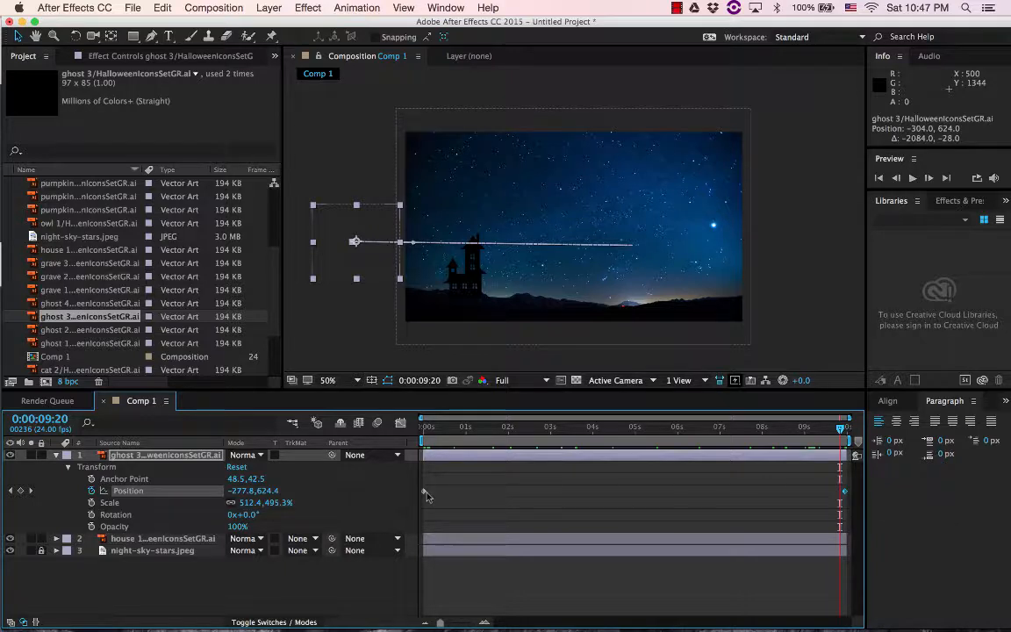
pyautogui.moveTo(838, 428)
pyautogui.mouseDown()
pyautogui.moveTo(417, 429)
pyautogui.moveTo(846, 432)
pyautogui.mouseUp()
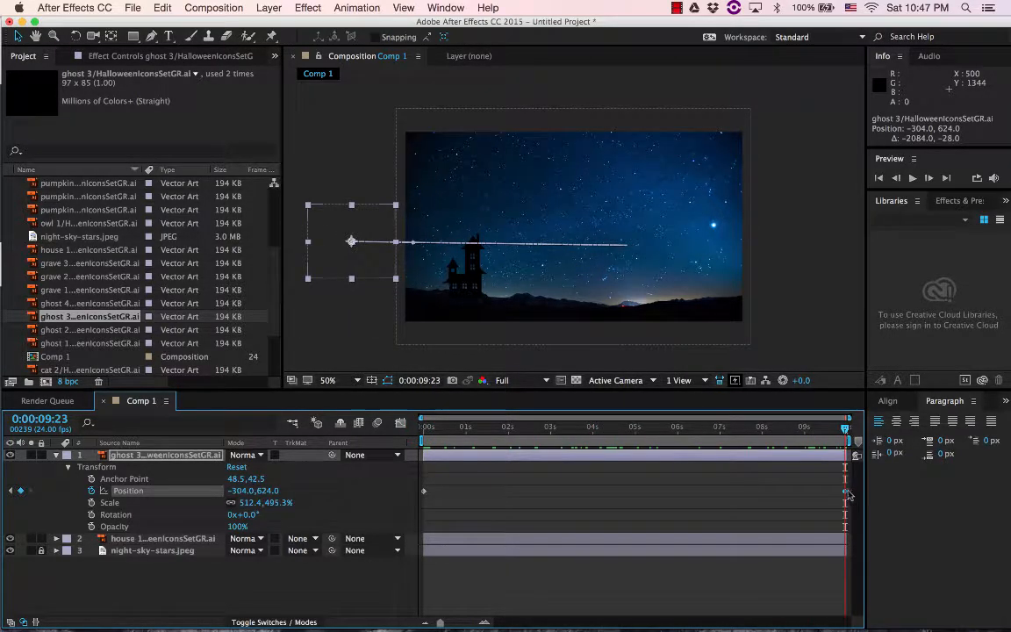
pyautogui.moveTo(846, 492); pyautogui.dragTo(595, 494)
# Add a ghost position keyframe at 0:00:01:21 at about 1137, 199, and bend the motion path down towards the house
pyautogui.moveTo(592, 429); pyautogui.dragTo(503, 433)
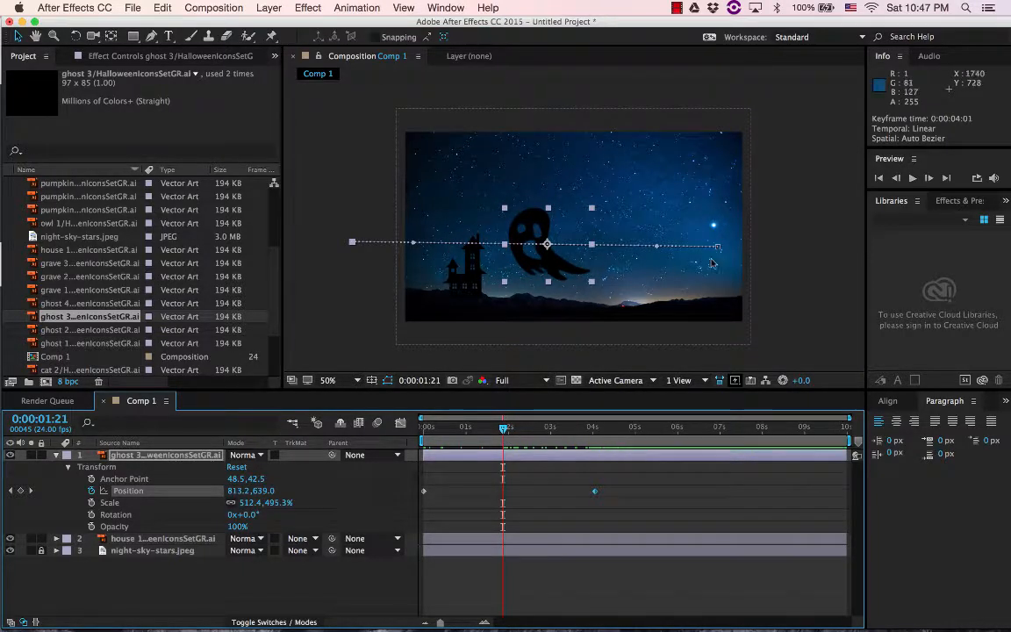
pyautogui.moveTo(546, 260); pyautogui.dragTo(611, 178)
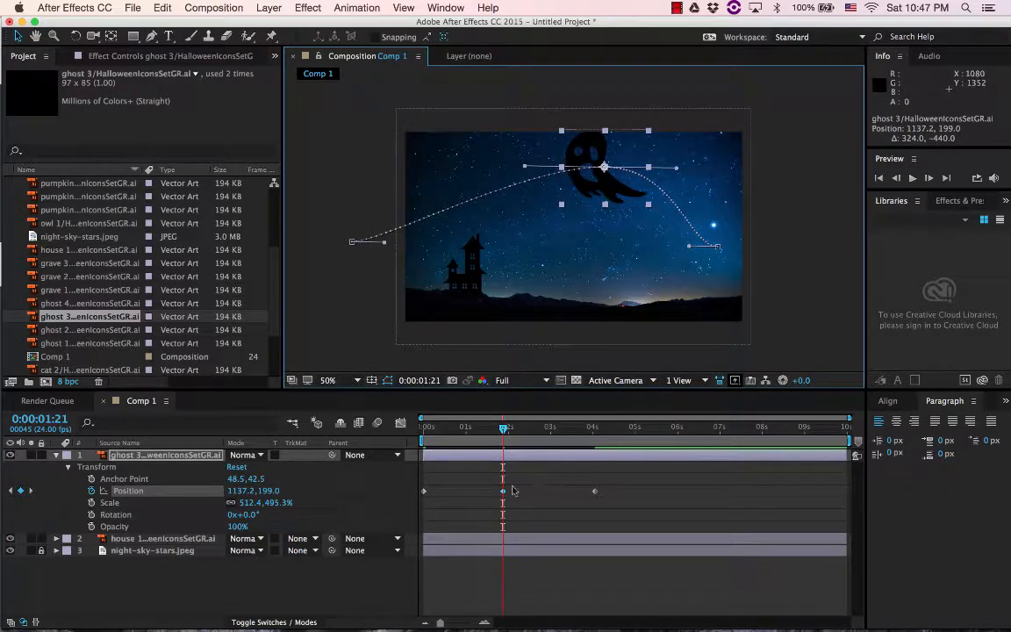
pyautogui.moveTo(506, 432)
pyautogui.mouseDown()
pyautogui.moveTo(404, 430)
pyautogui.moveTo(516, 430)
pyautogui.moveTo(507, 432)
pyautogui.mouseUp()
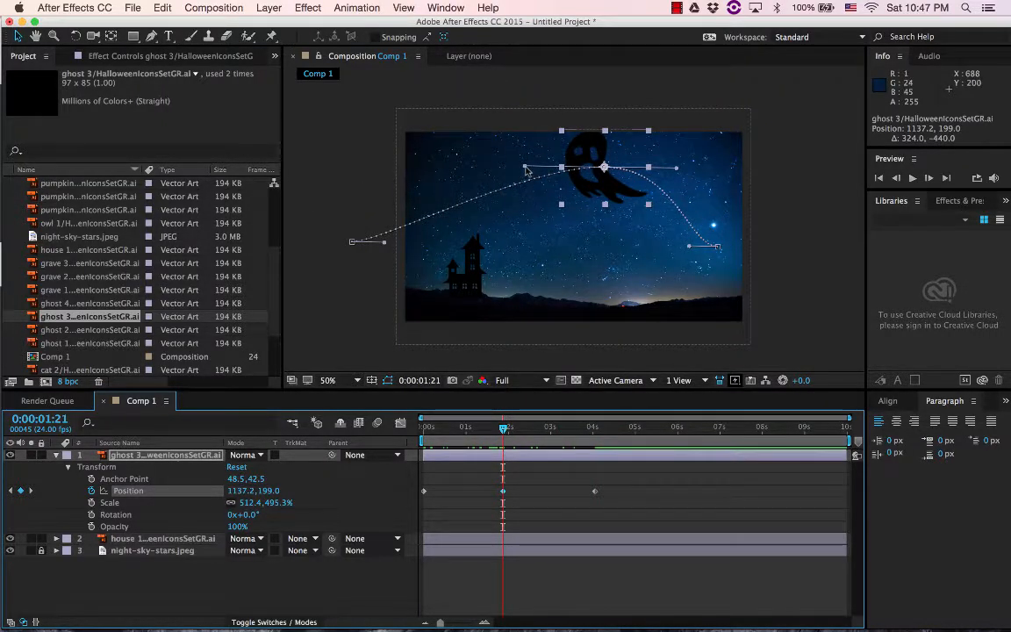
pyautogui.moveTo(525, 167); pyautogui.dragTo(513, 268)
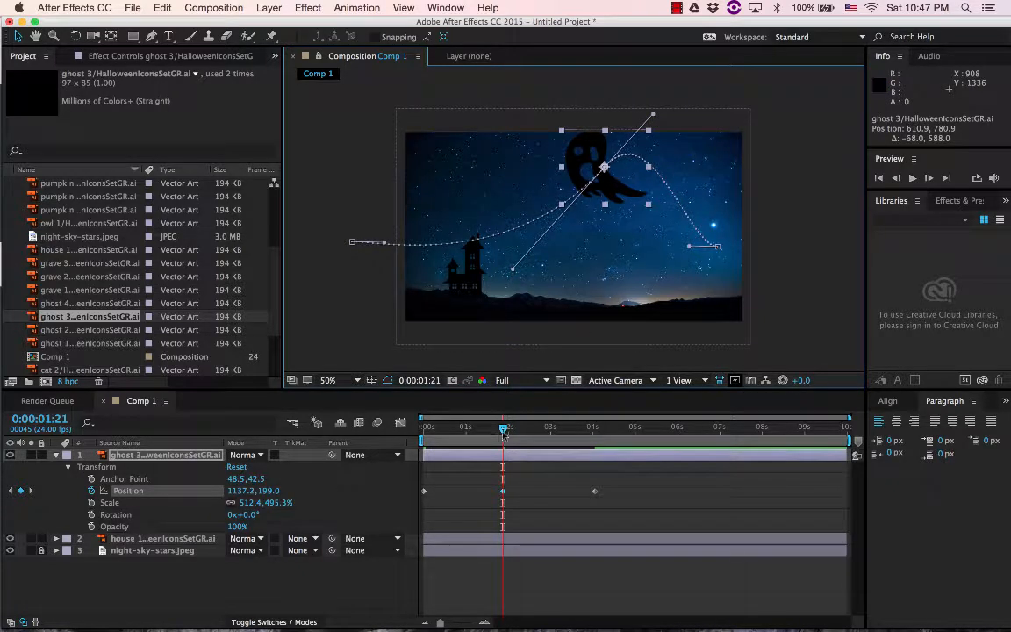
pyautogui.moveTo(504, 429); pyautogui.dragTo(401, 436)
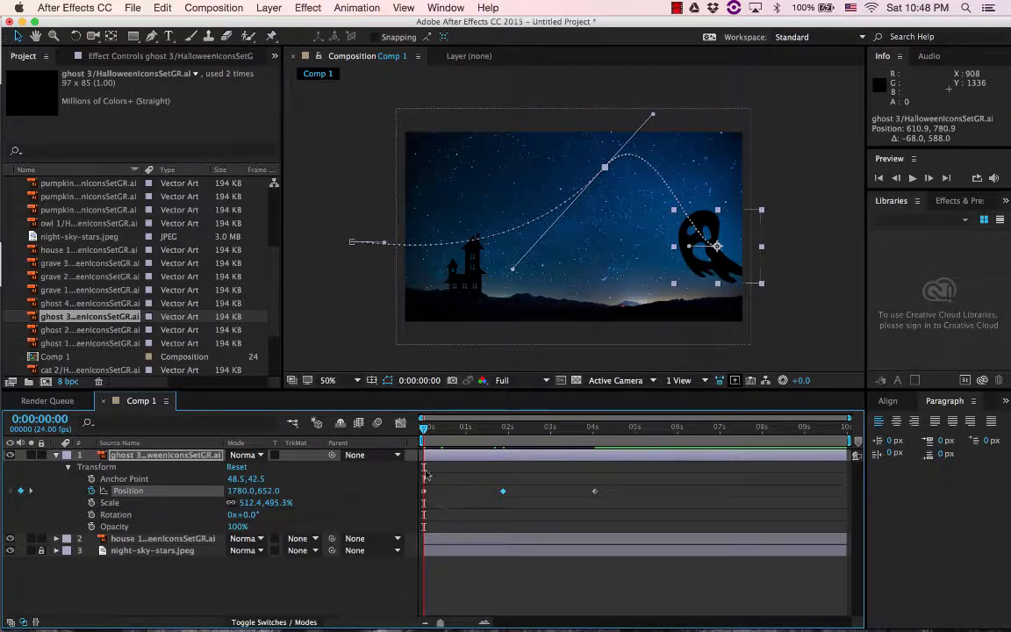
# Switch to Chrome to read the animated opacity requirement of the assignment, and return to After Effects
pyautogui.moveTo(299, 625)
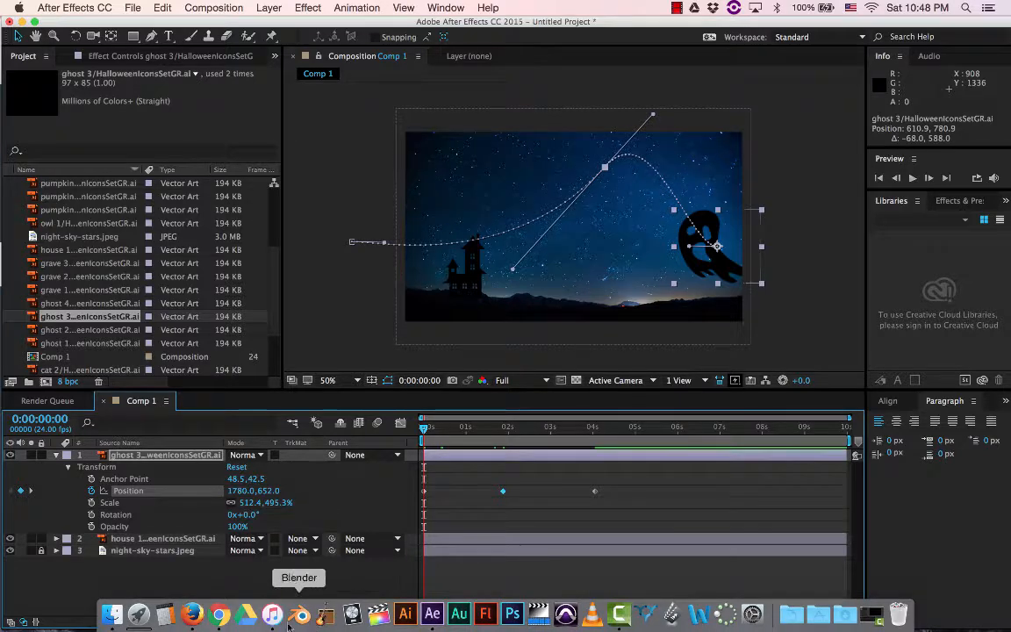
pyautogui.click(220, 614)
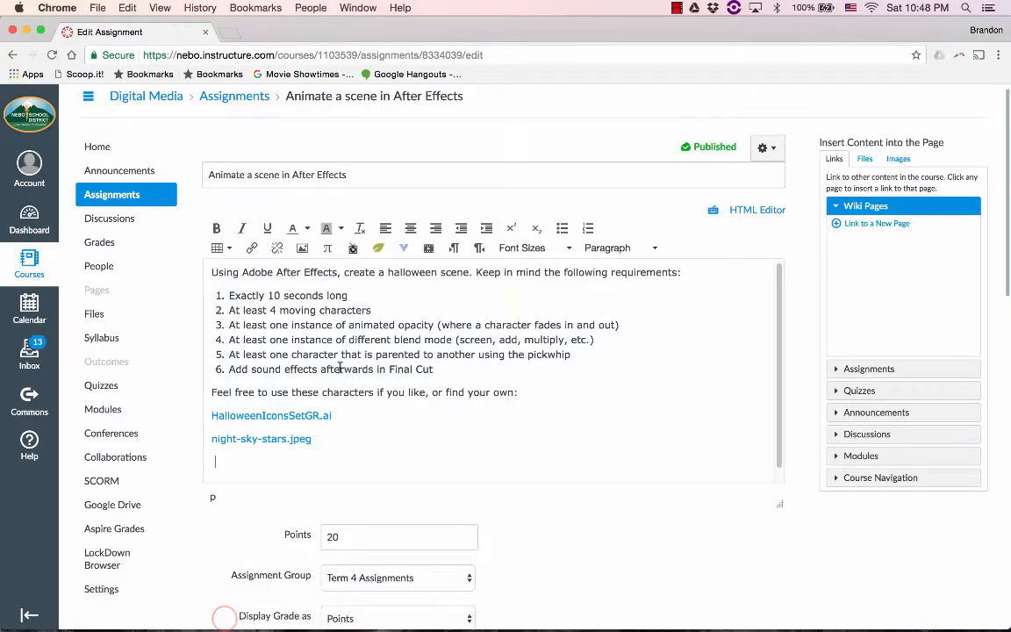
pyautogui.moveTo(312, 325); pyautogui.dragTo(445, 325)
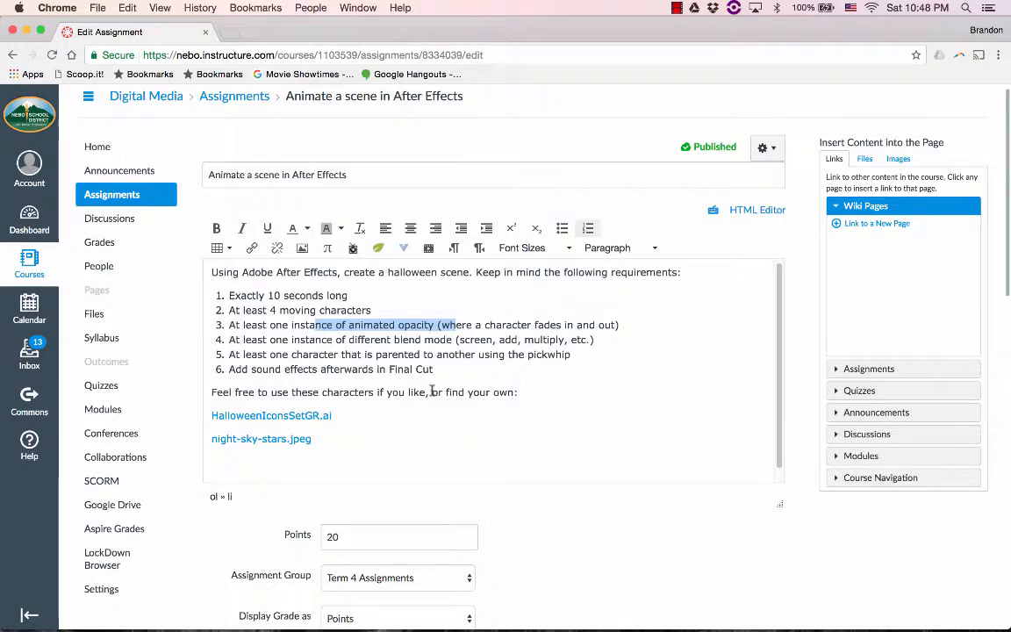
pyautogui.press('super+Tab')
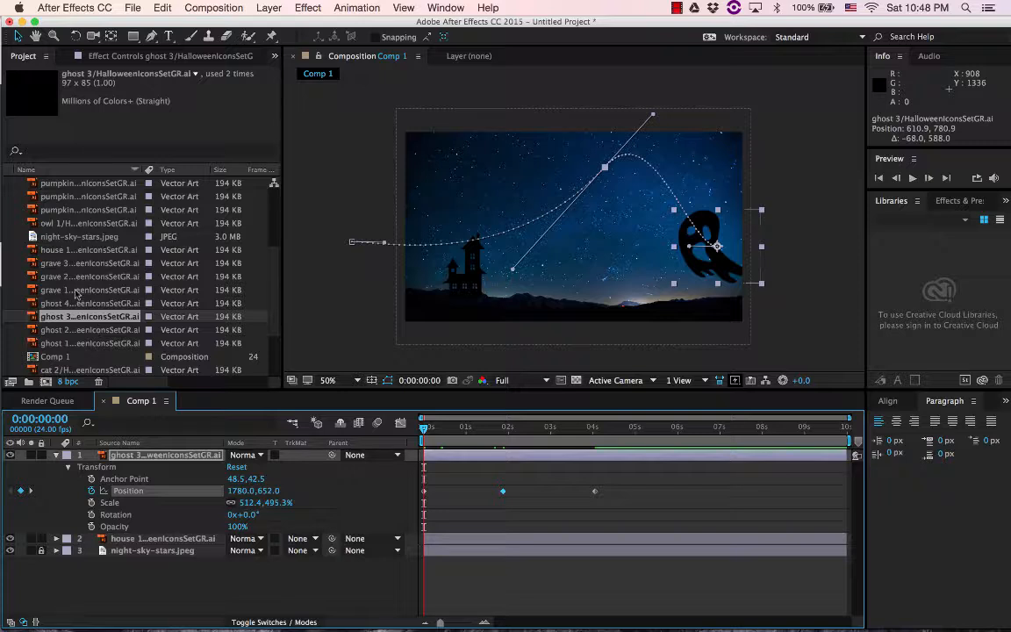
# Place the owl 1 artwork in the sky above the house at about 684, 420, enlarged to about 608% by 474%
pyautogui.click(60, 212)
pyautogui.click(68, 225)
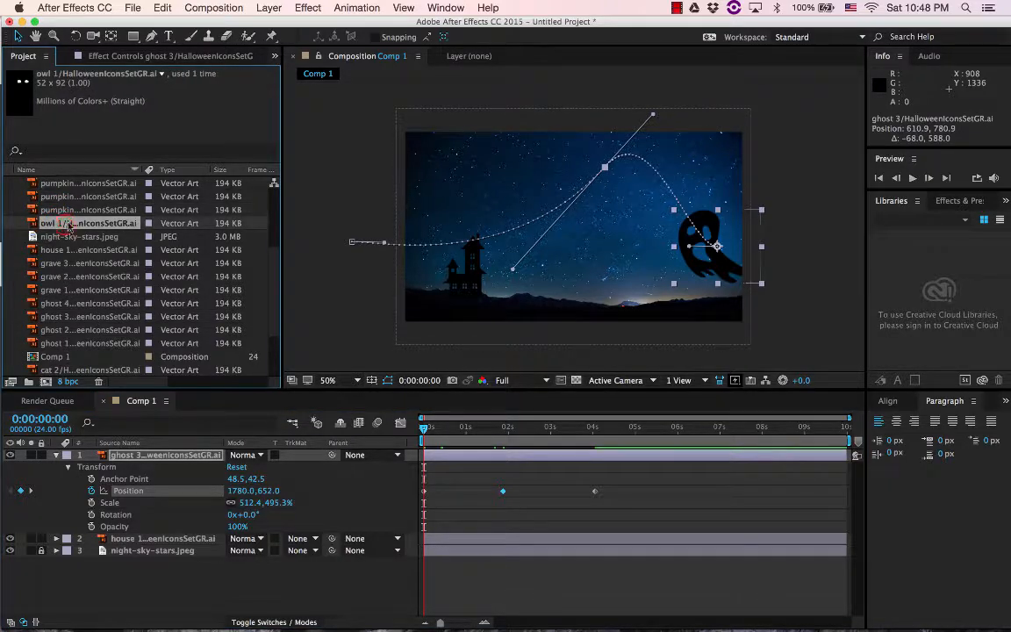
pyautogui.moveTo(52, 227); pyautogui.dragTo(539, 229)
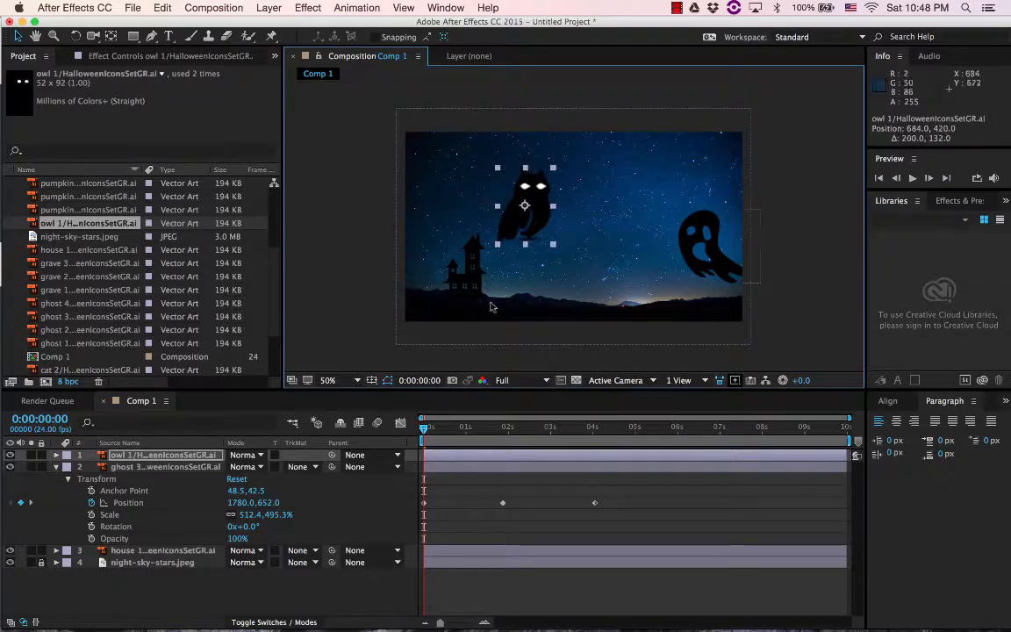
# Collapse the ghost 3 layer's properties and lock the ghost 3 and house 1 layers
pyautogui.click(57, 468)
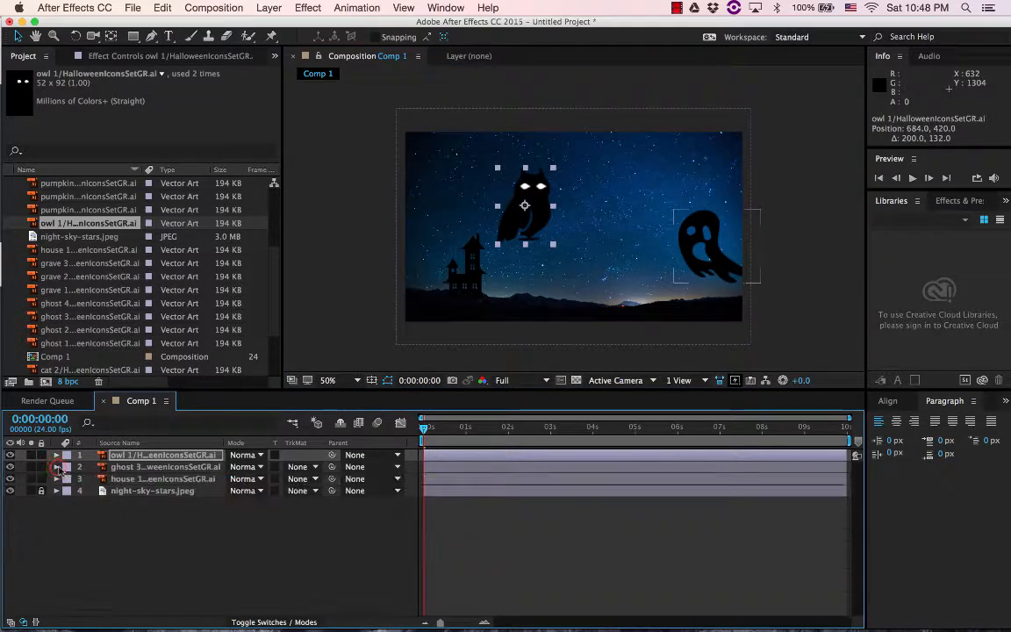
pyautogui.click(40, 478)
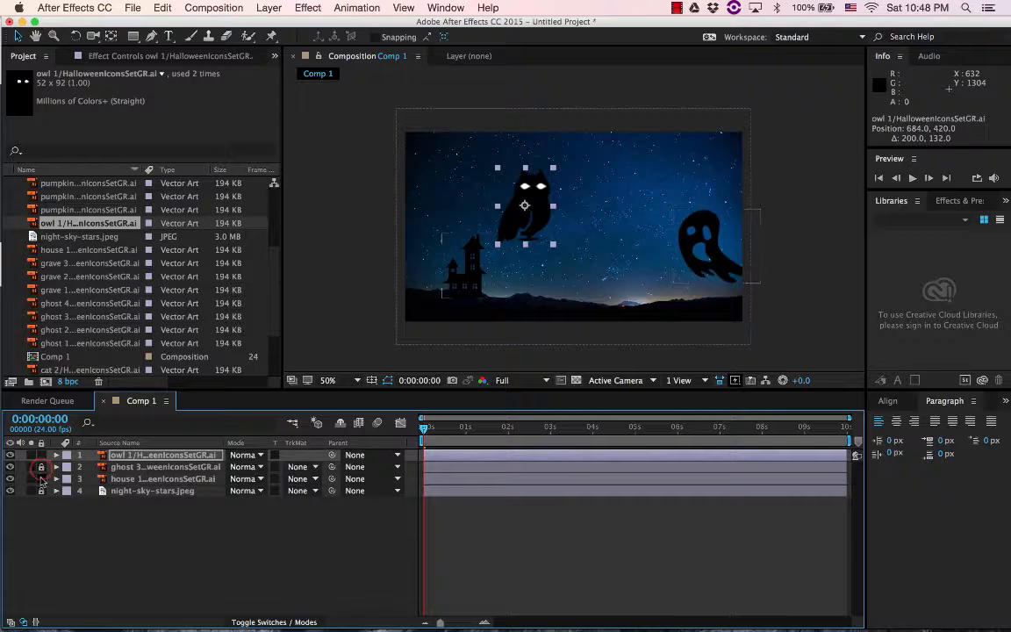
pyautogui.click(41, 467)
# Reveal the owl 1 layer's transform properties and move the owl to about 716, 420
pyautogui.click(151, 456)
pyautogui.click(56, 456)
pyautogui.click(69, 467)
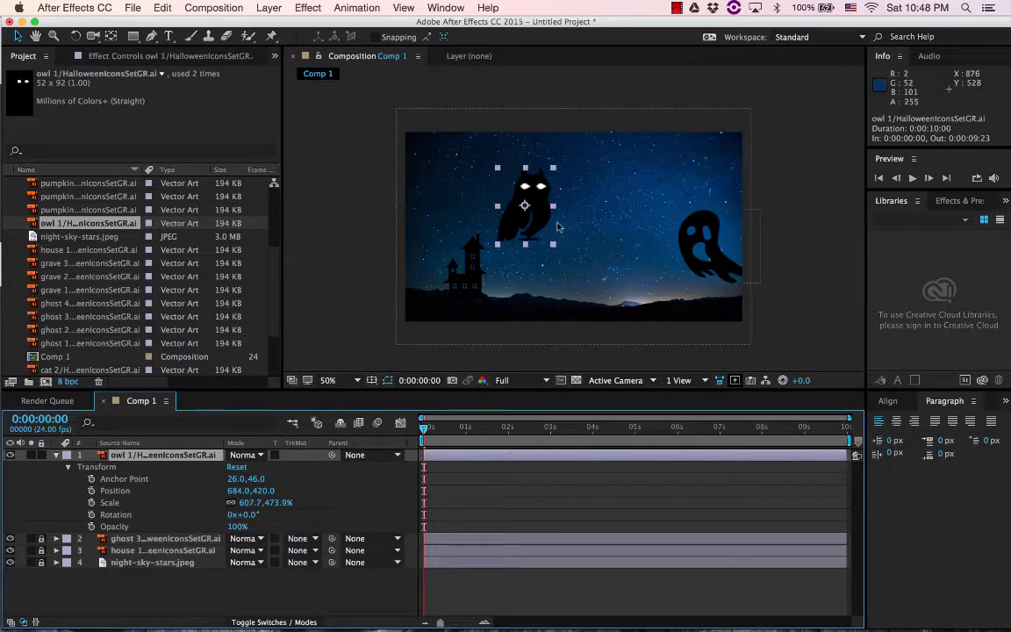
pyautogui.moveTo(537, 225); pyautogui.dragTo(545, 228)
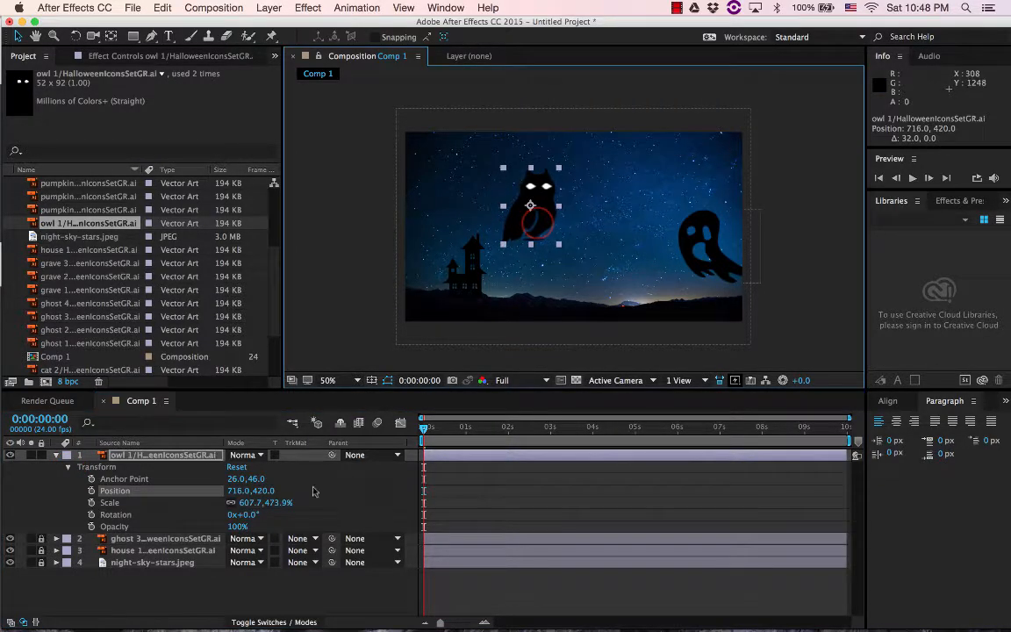
# Animate the owl's opacity from 0% at 0:00:00:00 to 100% at 0:00:01:23
pyautogui.click(92, 527)
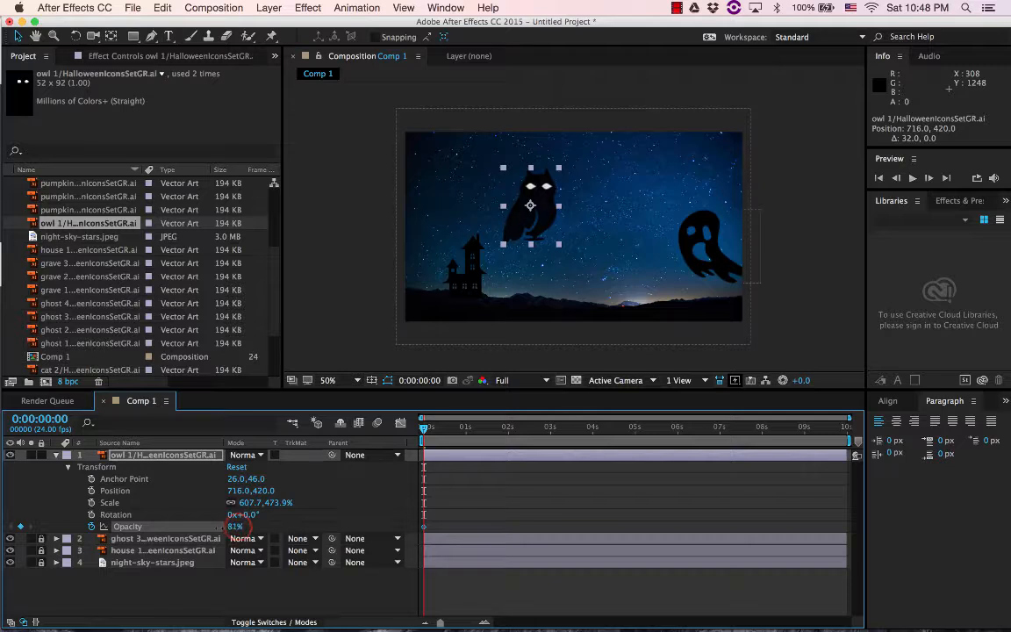
pyautogui.write('0')
pyautogui.press('Return')
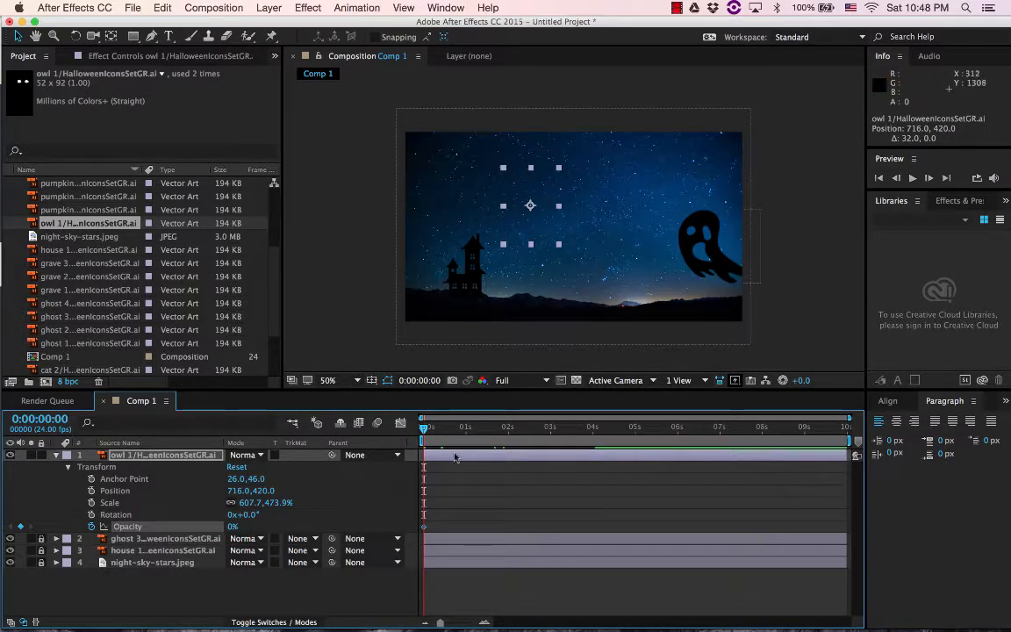
pyautogui.moveTo(425, 428); pyautogui.dragTo(508, 429)
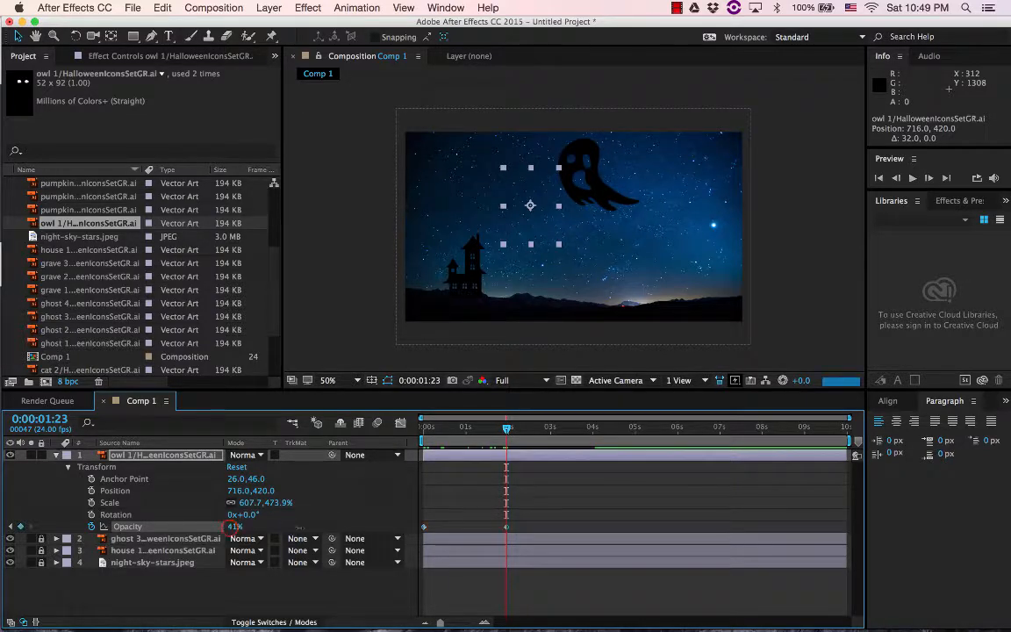
pyautogui.moveTo(235, 527); pyautogui.dragTo(386, 527)
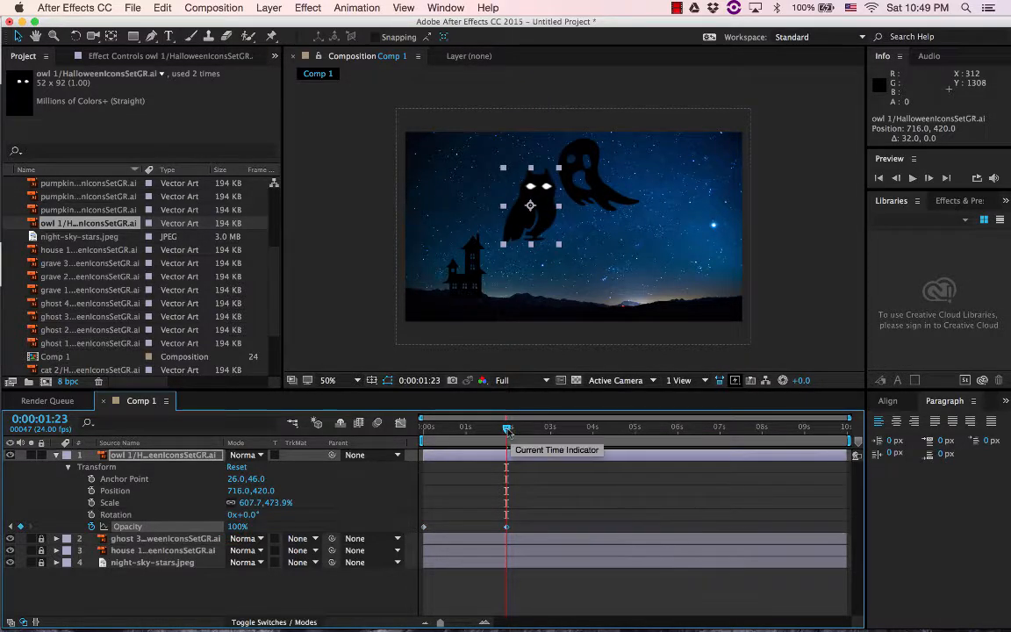
# Hold the owl's opacity with a 100% keyframe at 0:00:03:00 and fade it to 0% at 0:00:05:00
pyautogui.press('space')
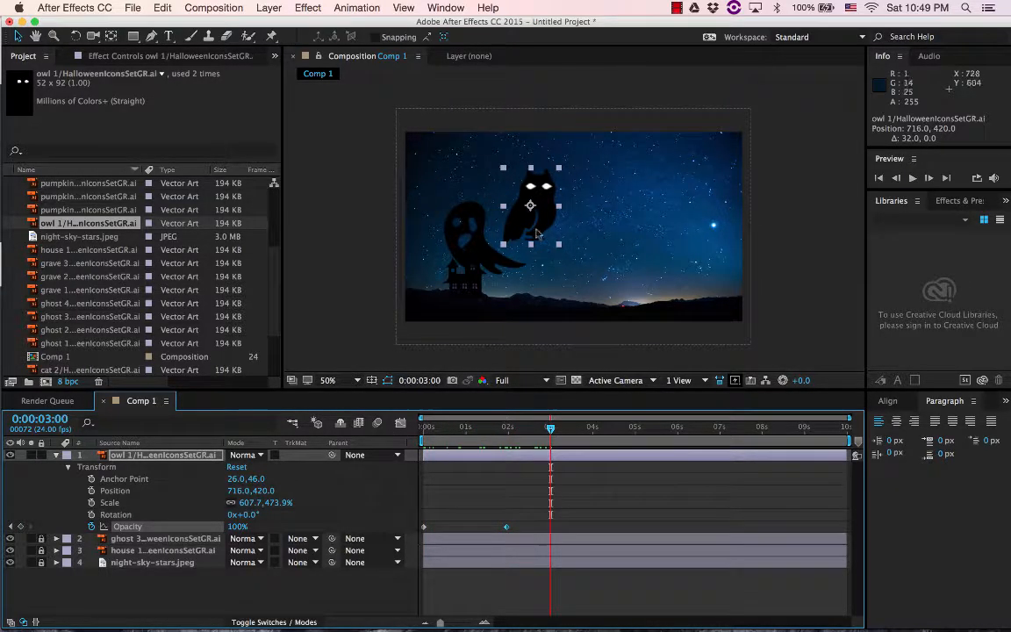
pyautogui.click(21, 527)
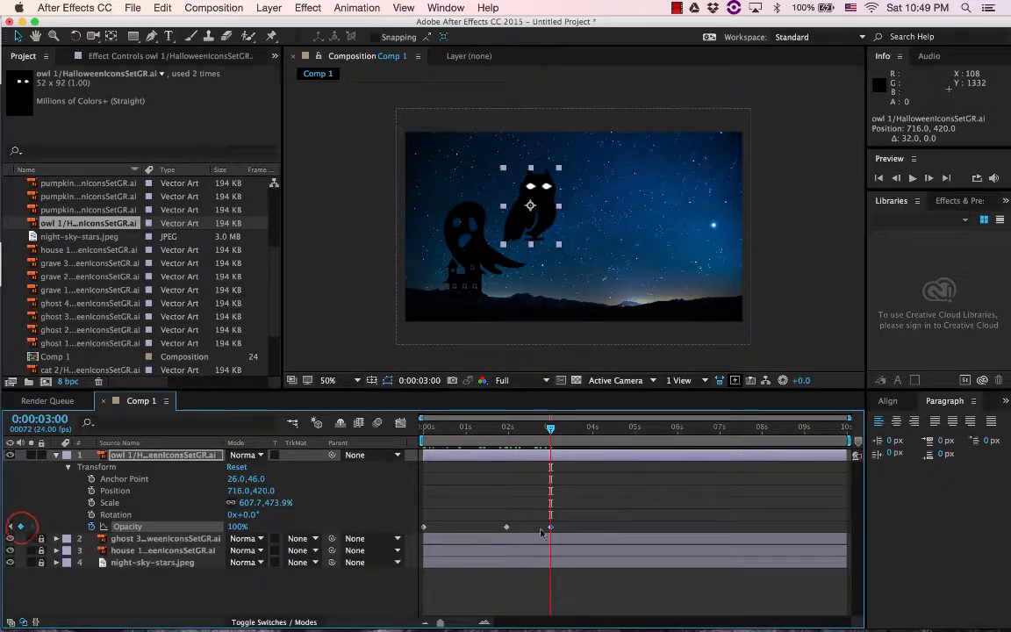
pyautogui.moveTo(548, 430); pyautogui.dragTo(632, 432)
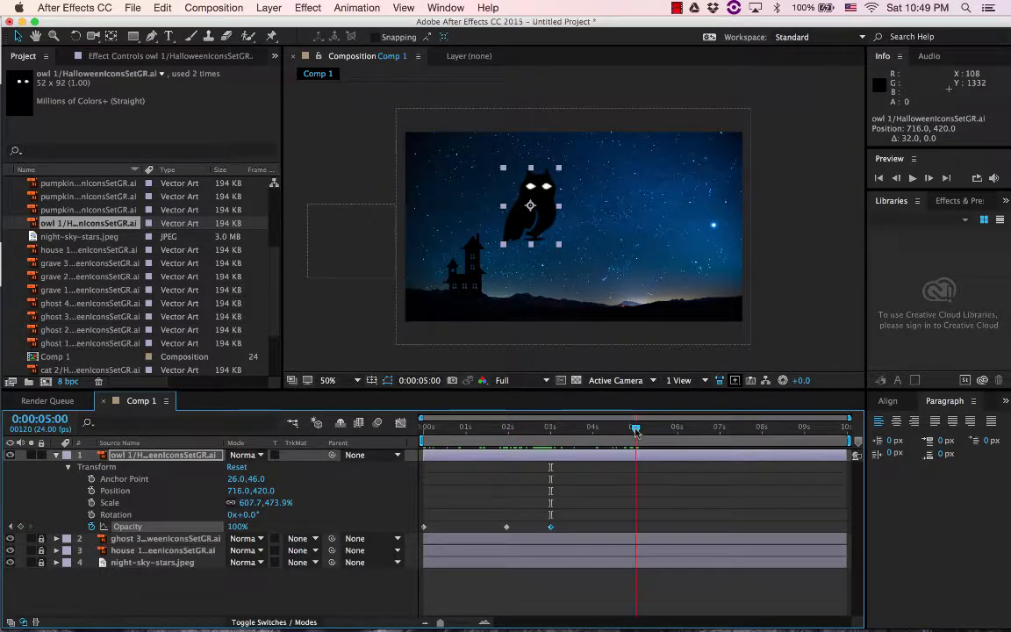
pyautogui.moveTo(237, 527); pyautogui.dragTo(214, 474)
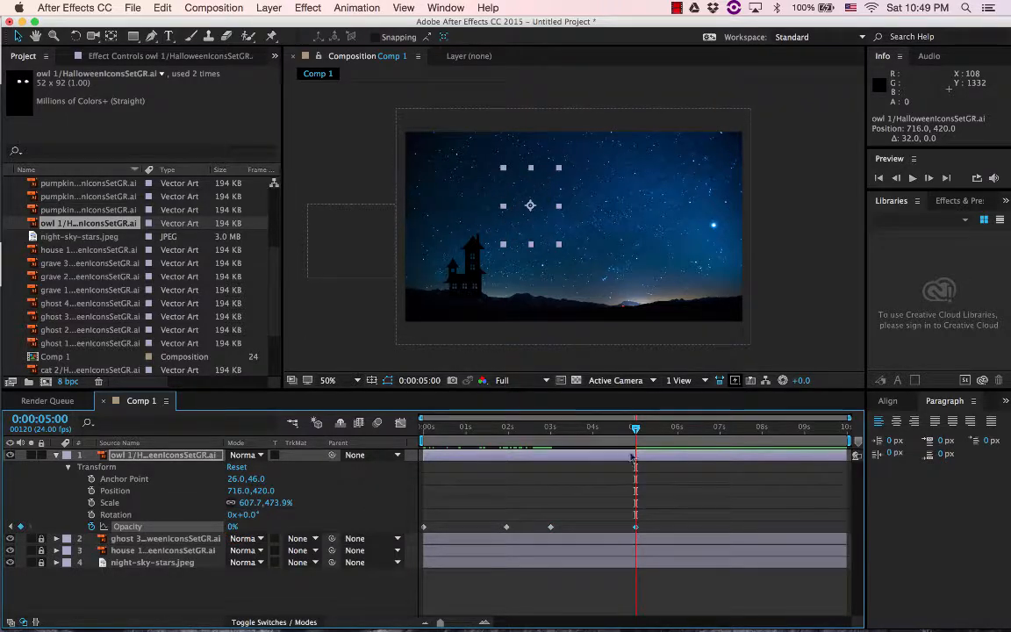
# Start a scale animation for the owl at 0:00:00:00, shrinking it to about 238.5% by 204.3%
pyautogui.press('Home')
pyautogui.moveTo(413, 434)
pyautogui.mouseDown()
pyautogui.moveTo(644, 432)
pyautogui.moveTo(422, 434)
pyautogui.mouseUp()
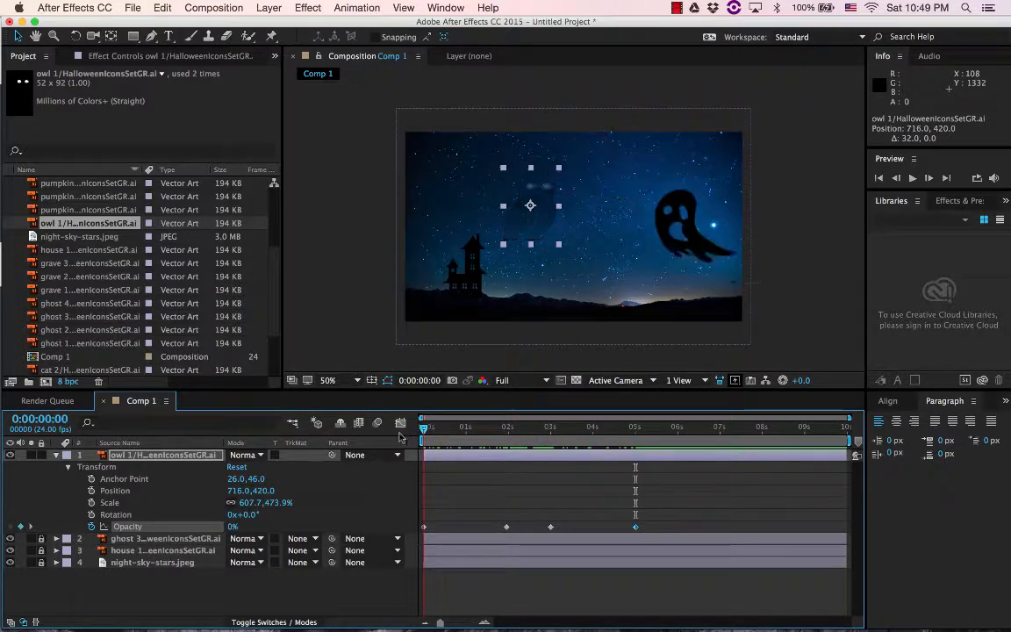
pyautogui.click(91, 503)
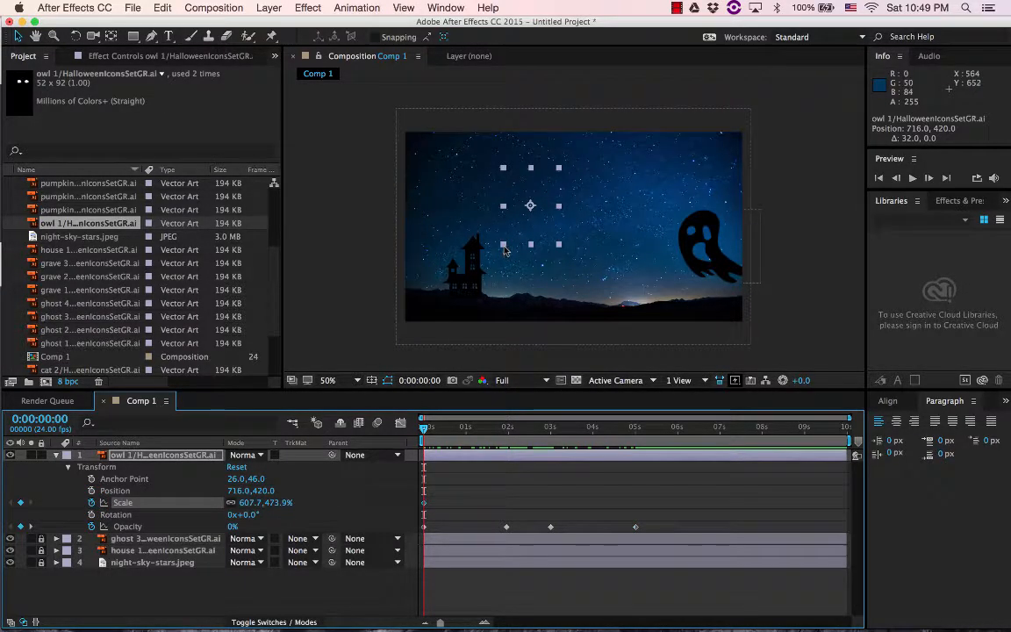
pyautogui.moveTo(503, 245); pyautogui.dragTo(522, 229)
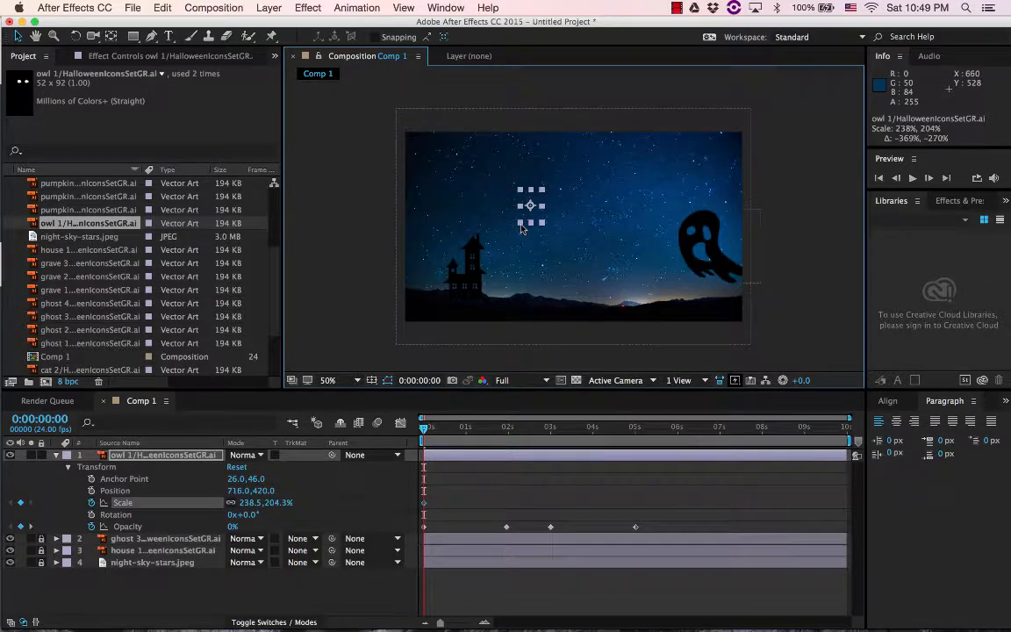
# Enlarge the owl to about 1146% by 978% at 0:00:05:00 and scrub through the animation to check it
pyautogui.click(636, 429)
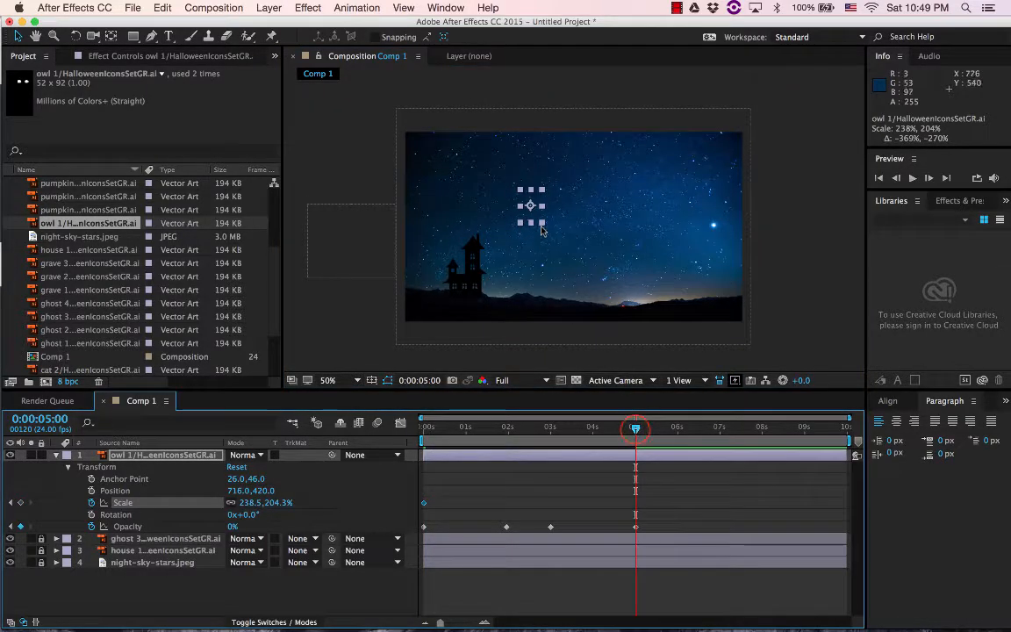
pyautogui.moveTo(543, 223); pyautogui.dragTo(586, 294)
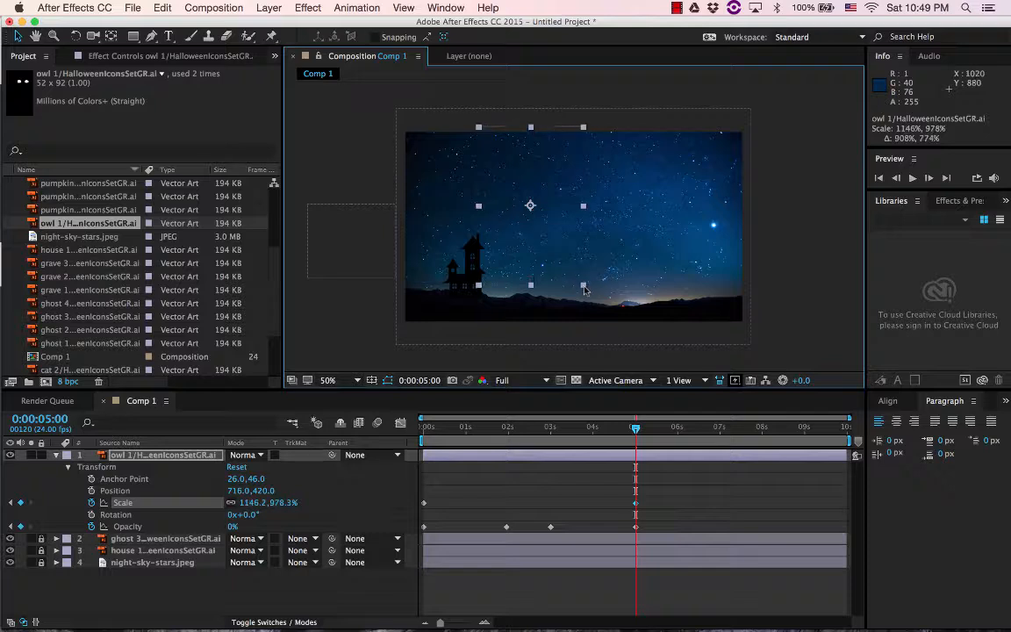
pyautogui.moveTo(437, 430); pyautogui.dragTo(676, 427)
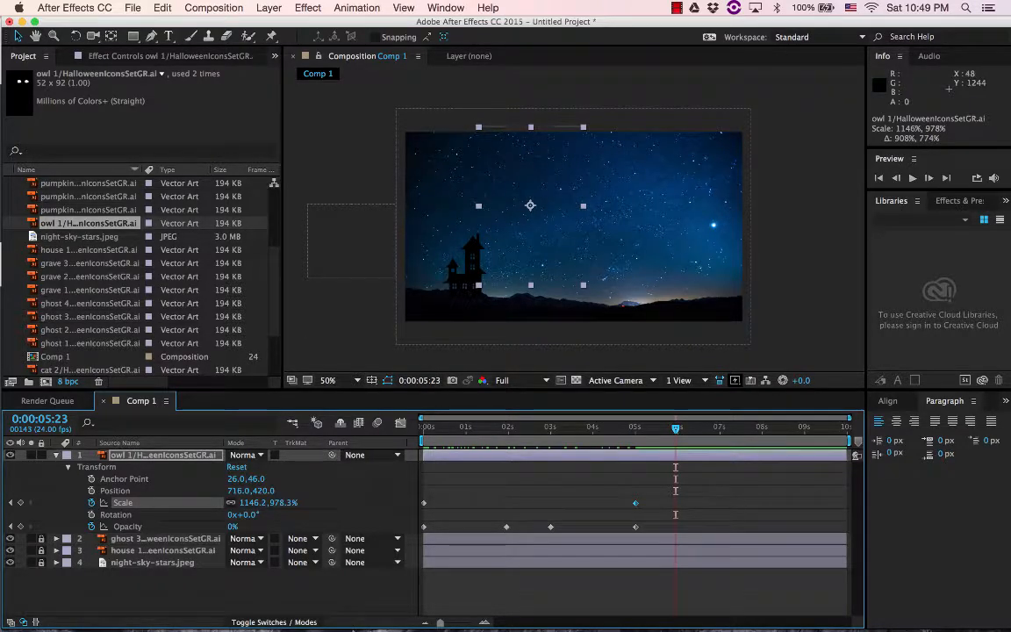
# Switch to Chrome to read the blend mode requirement of the assignment, and return to After Effects
pyautogui.moveTo(248, 622)
pyautogui.click(217, 619)
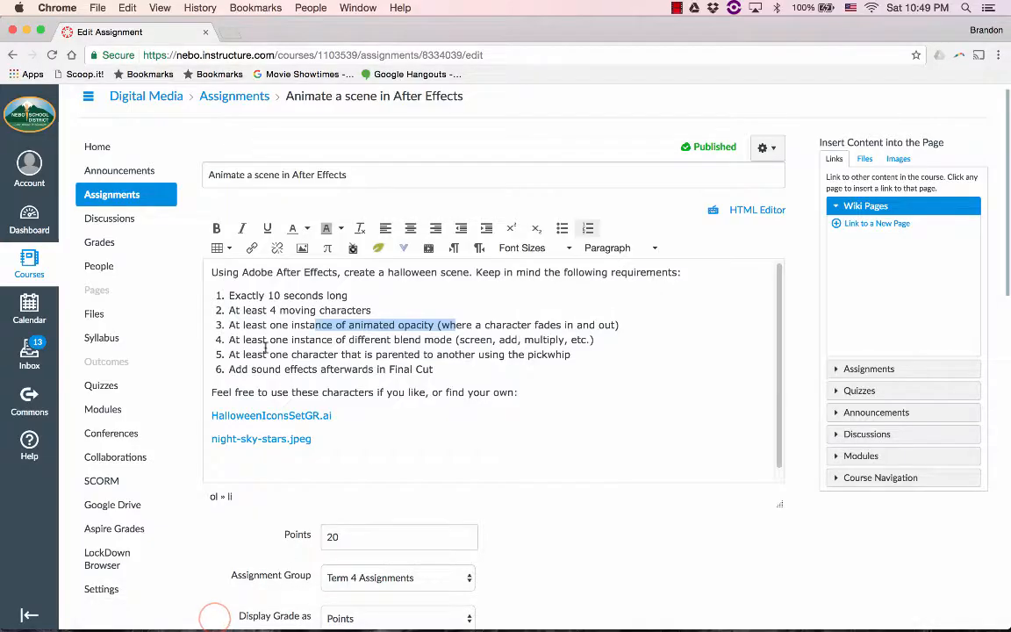
pyautogui.moveTo(281, 340); pyautogui.dragTo(456, 340)
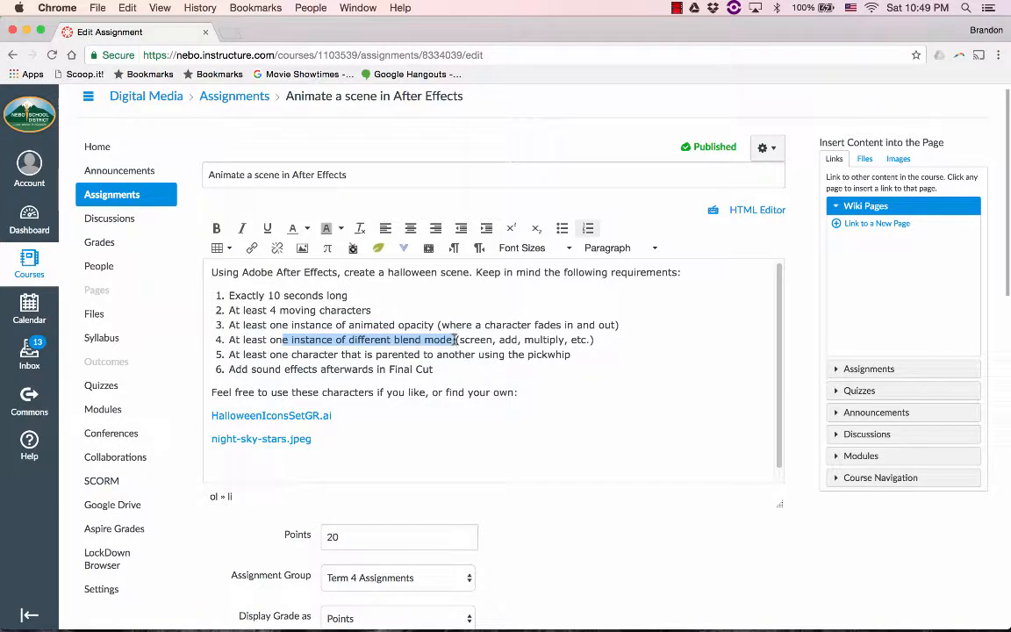
pyautogui.click(543, 339)
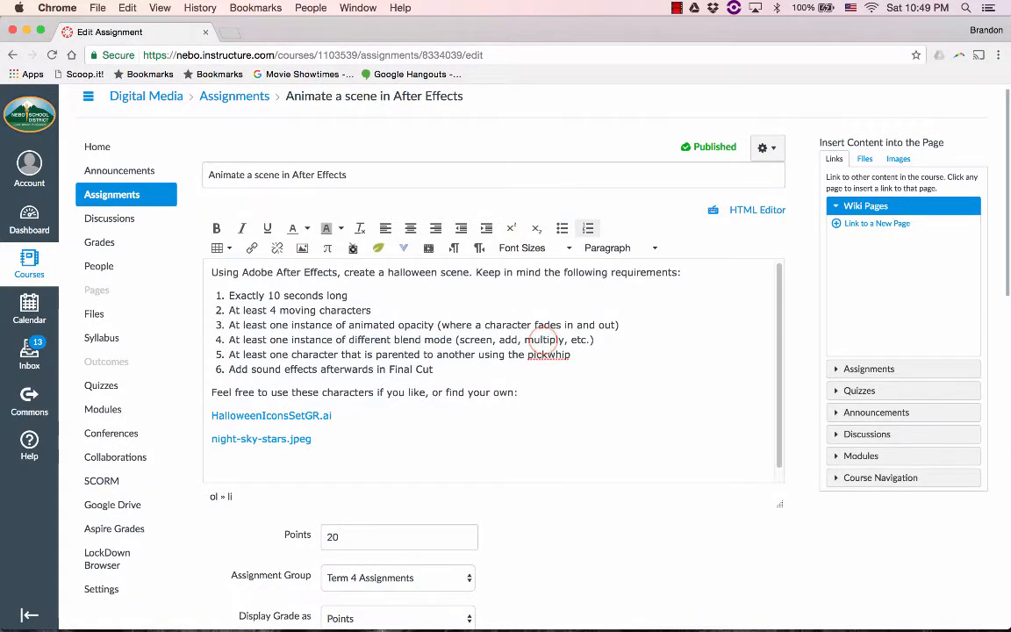
pyautogui.moveTo(406, 625)
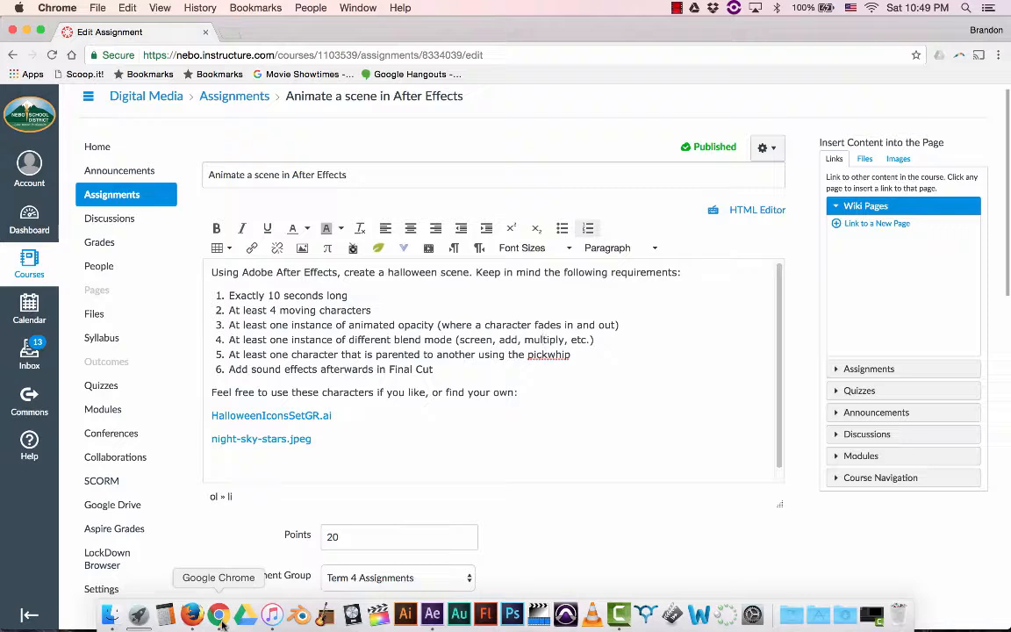
pyautogui.click(432, 615)
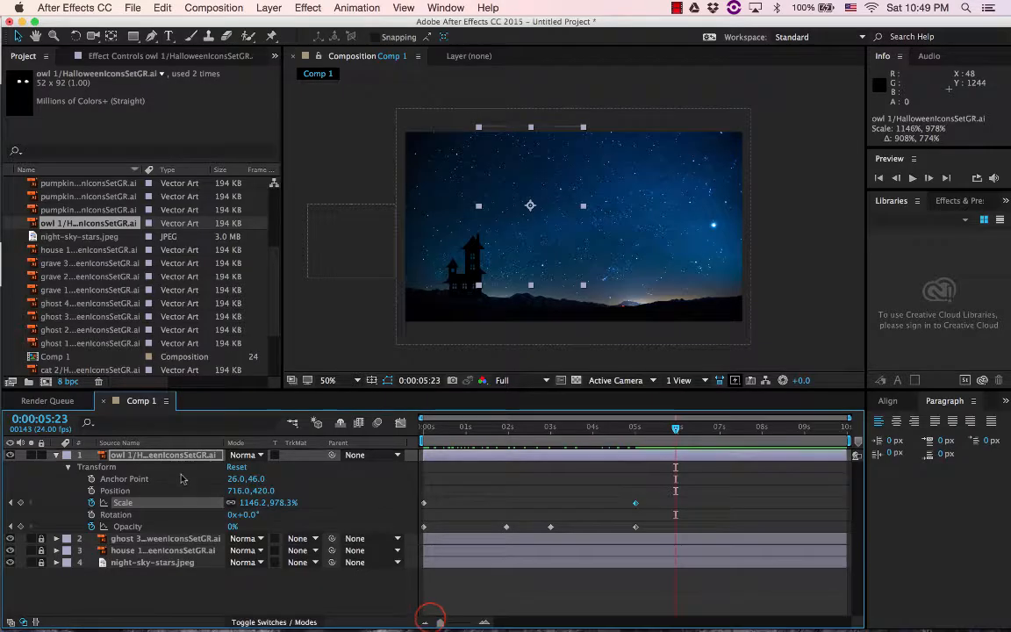
# Collapse the owl layer and place the pumpkin 3 artwork in the sky at about 1480, 372, enlarged to about 541% by 662%
pyautogui.click(56, 456)
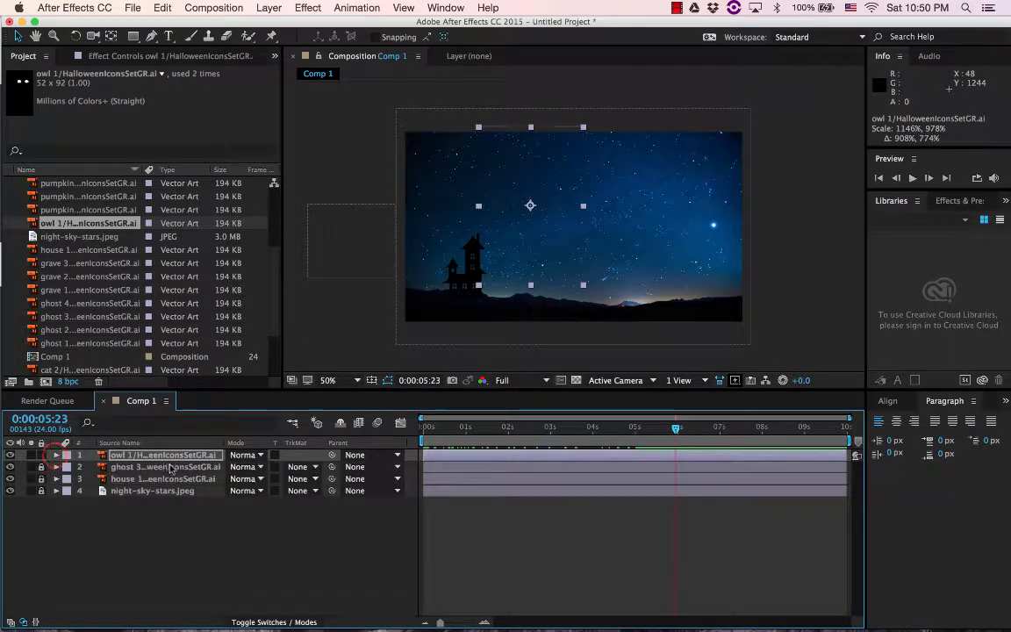
pyautogui.scroll(2, 133, 300)
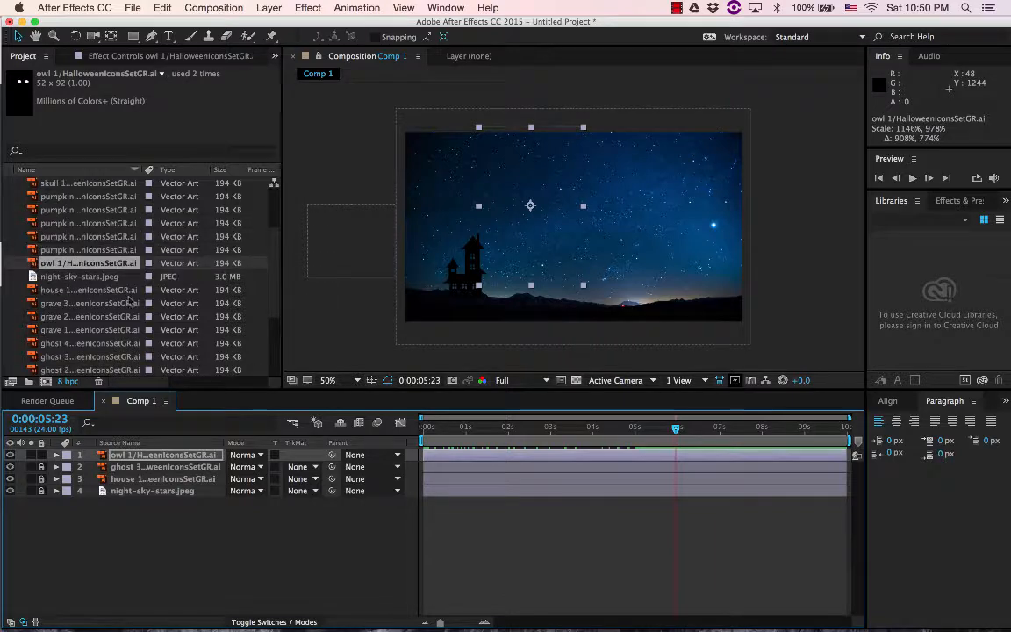
pyautogui.click(88, 225)
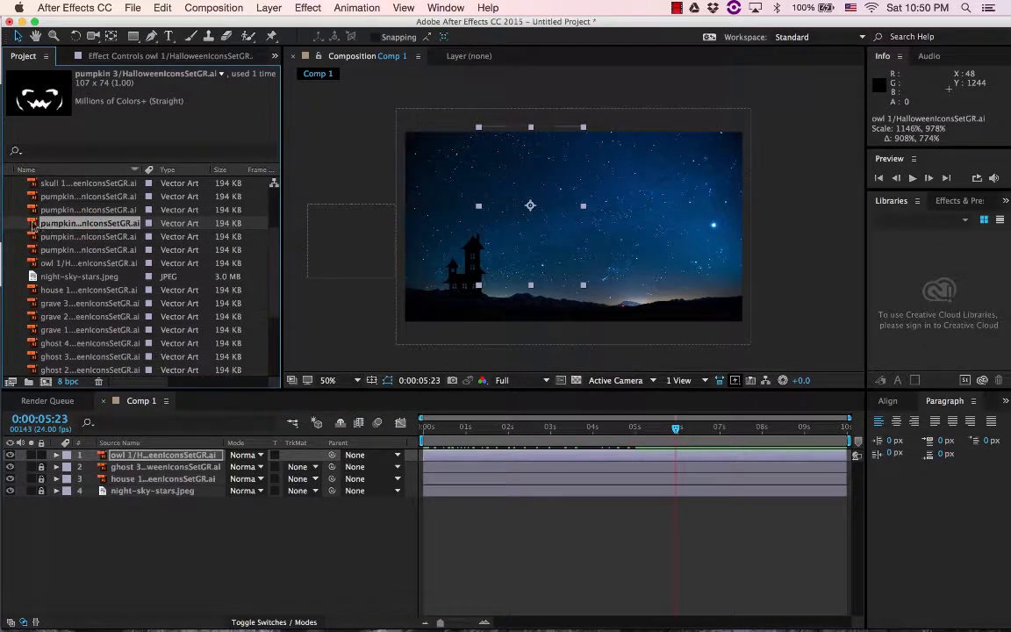
pyautogui.moveTo(34, 225); pyautogui.dragTo(611, 265)
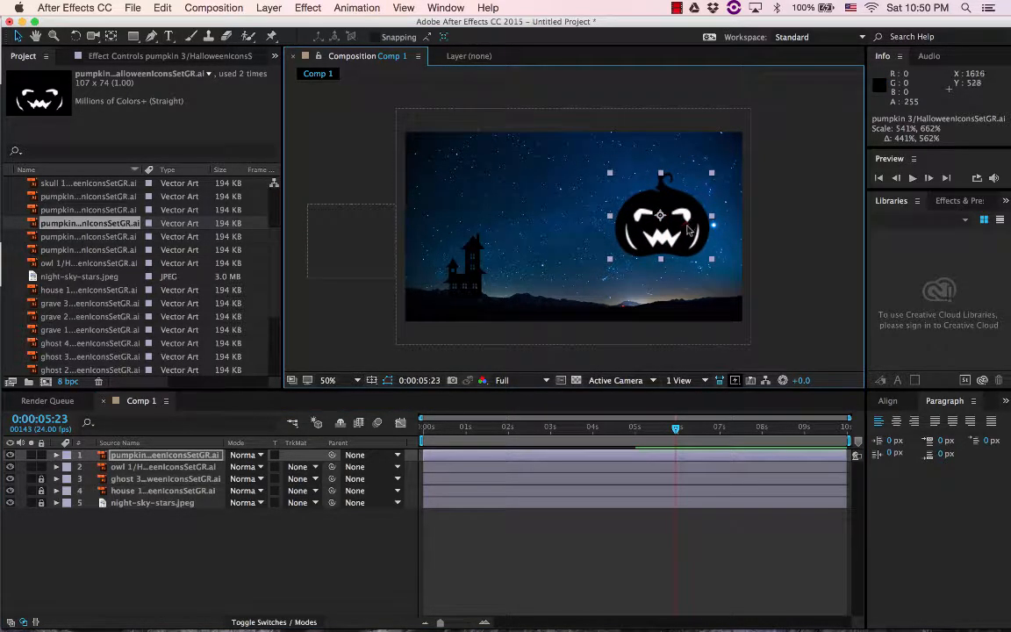
pyautogui.moveTo(688, 230)
pyautogui.mouseDown()
pyautogui.moveTo(701, 233)
pyautogui.moveTo(705, 200)
pyautogui.moveTo(699, 218)
pyautogui.moveTo(675, 223)
pyautogui.mouseUp()
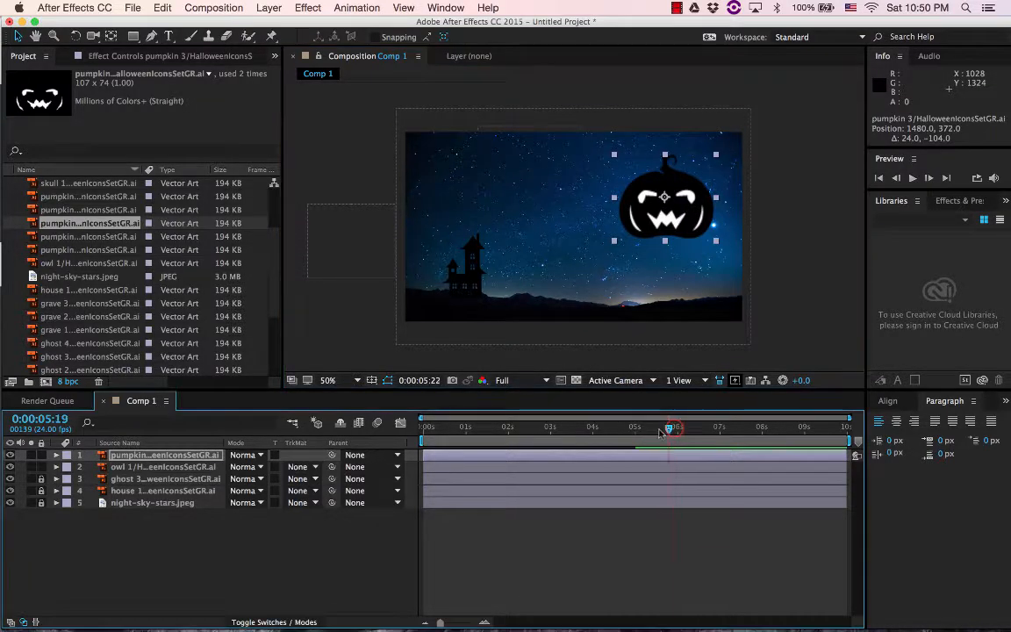
# Go to 0:00:02:22, lock the owl 1 layer and move the pumpkin to about 1528, 316
pyautogui.moveTo(676, 430); pyautogui.dragTo(548, 429)
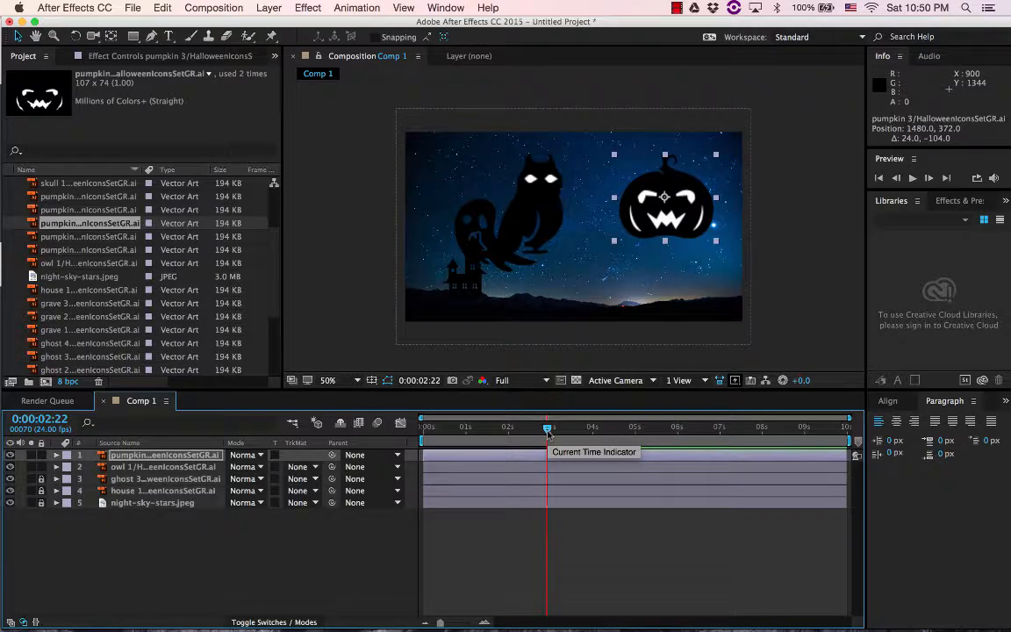
pyautogui.click(41, 468)
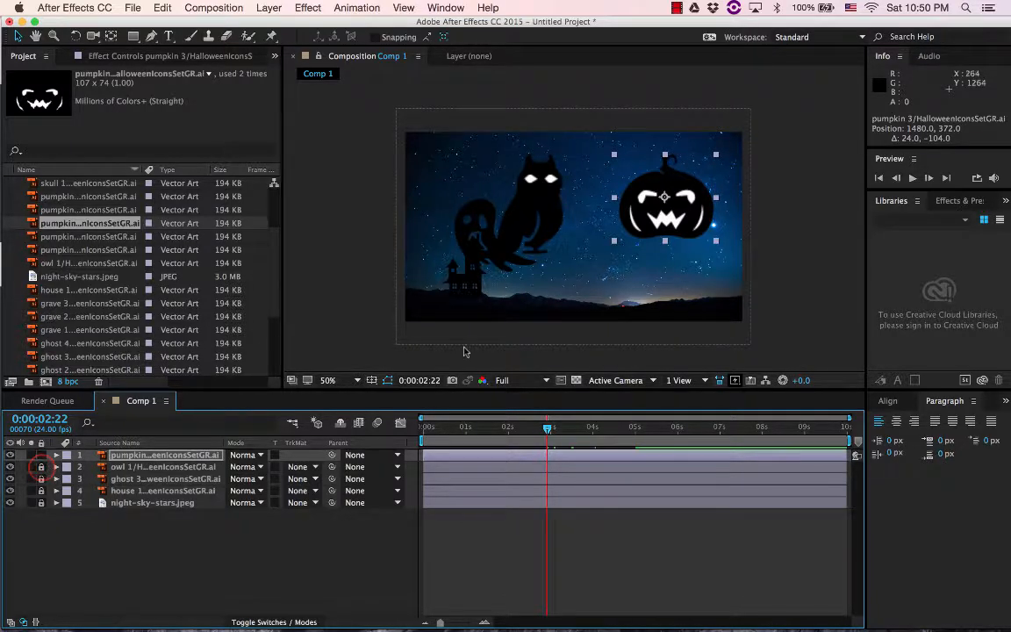
pyautogui.moveTo(695, 213); pyautogui.dragTo(699, 204)
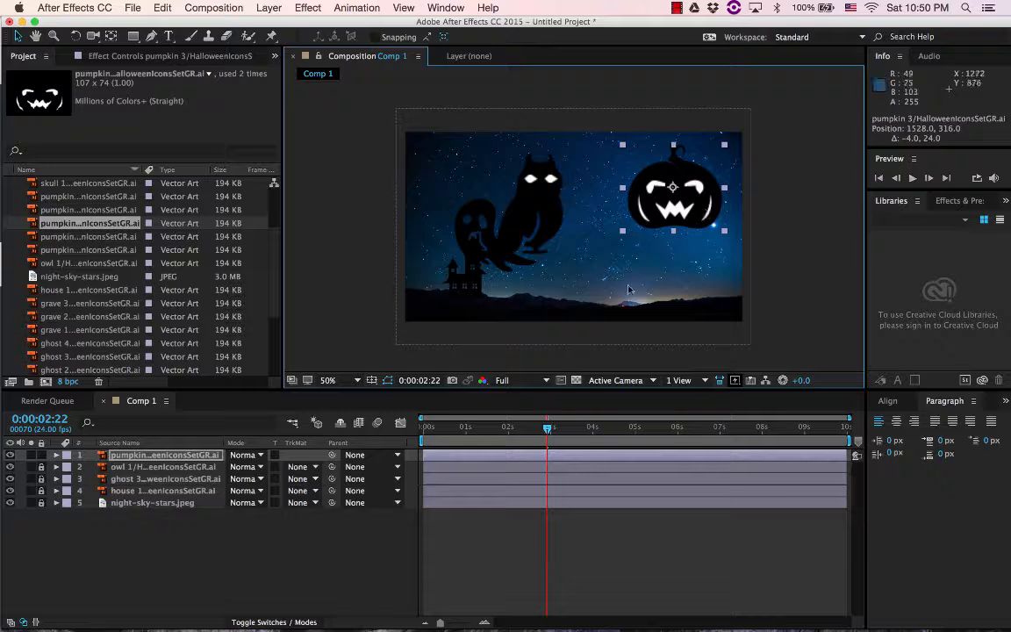
# Show the layer blend modes and set the pumpkin 3 layer's mode to Darken
pyautogui.click(183, 456)
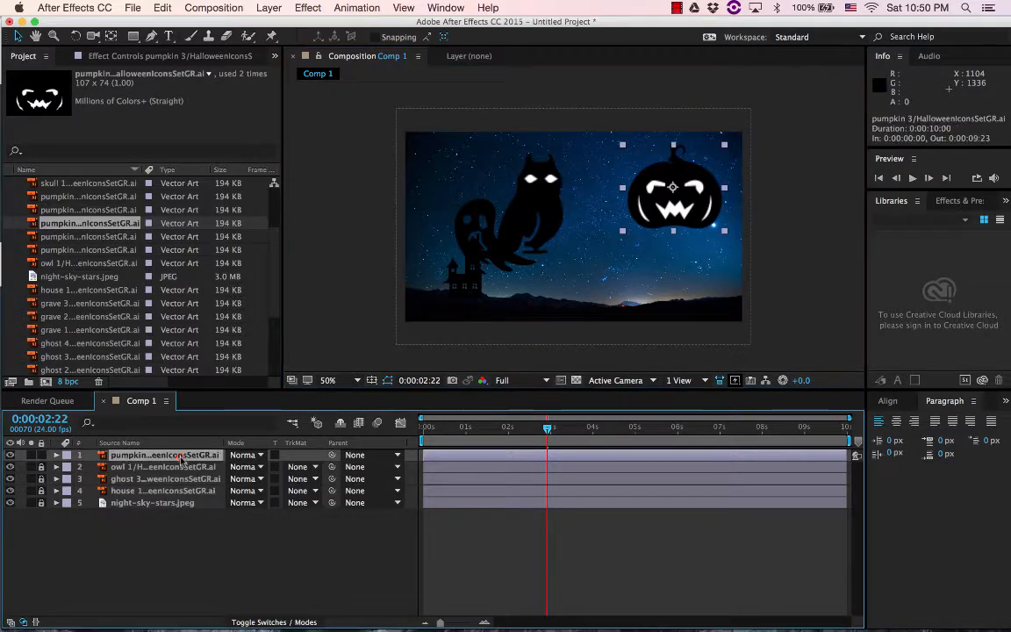
pyautogui.click(257, 623)
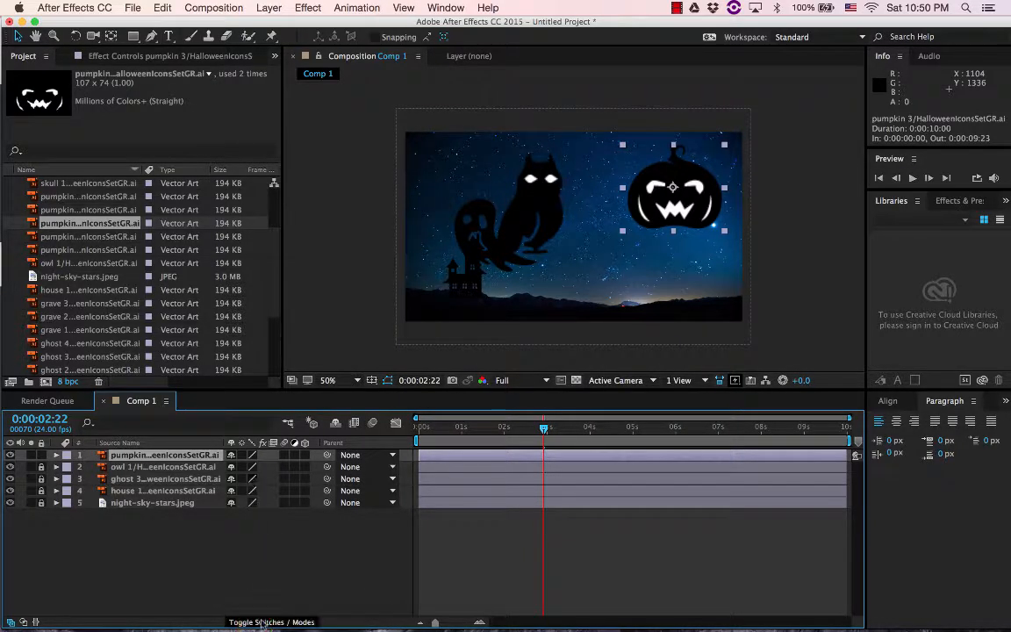
pyautogui.click(262, 623)
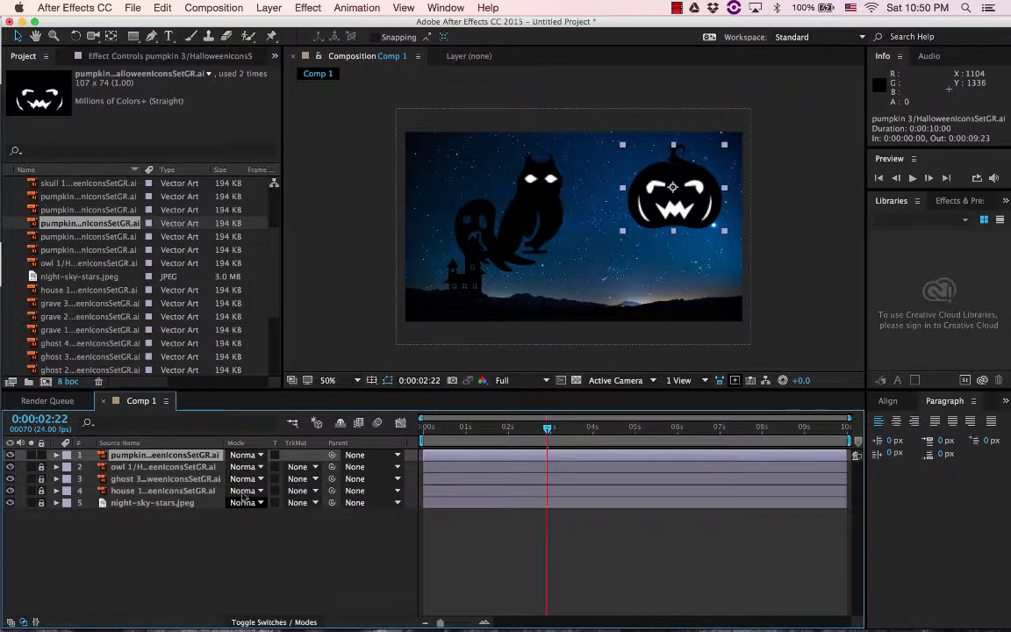
pyautogui.click(260, 456)
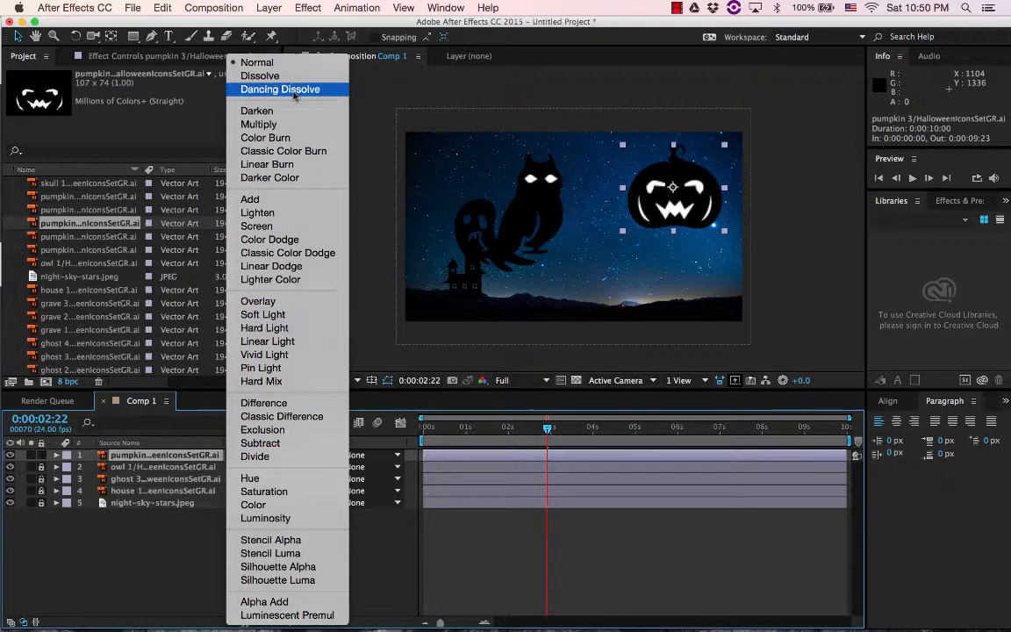
pyautogui.click(261, 110)
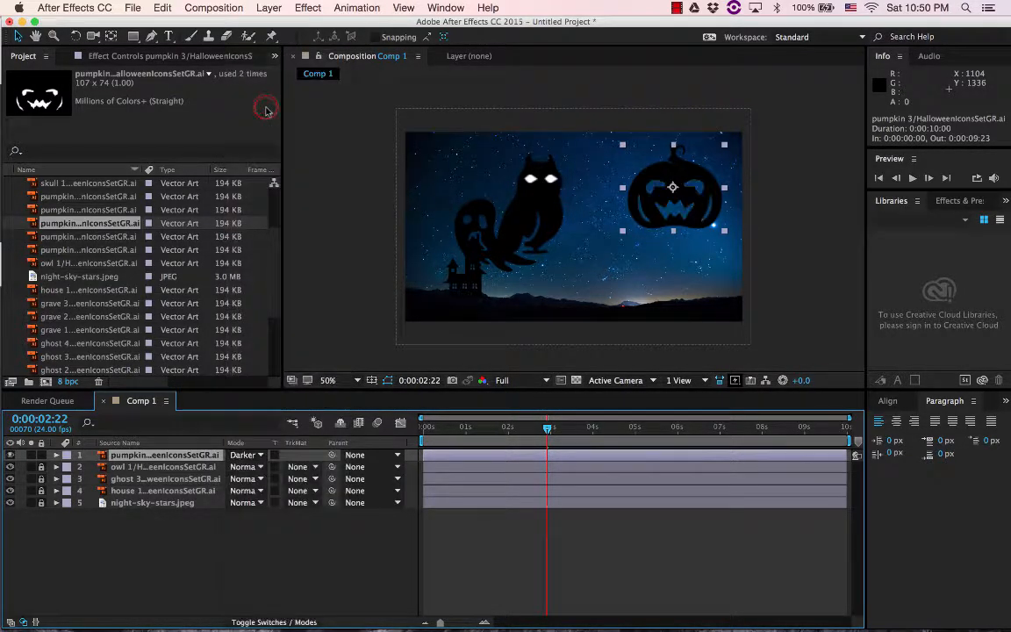
# Set the pumpkin 3 layer's blend mode to Add and move the pumpkin to about 1464, 420
pyautogui.moveTo(684, 211); pyautogui.dragTo(689, 176)
pyautogui.click(245, 455)
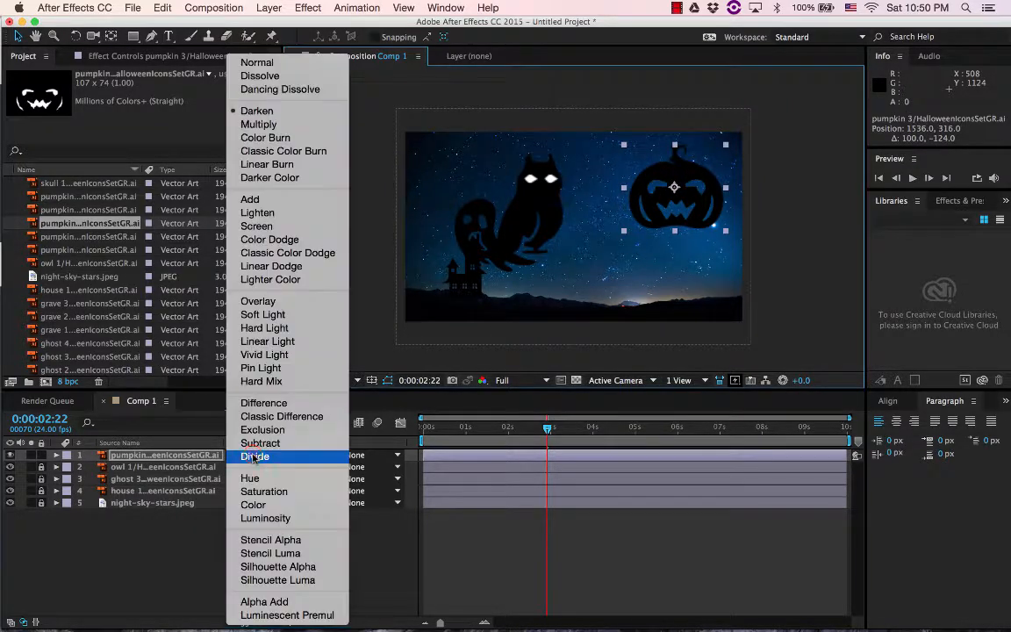
pyautogui.click(266, 200)
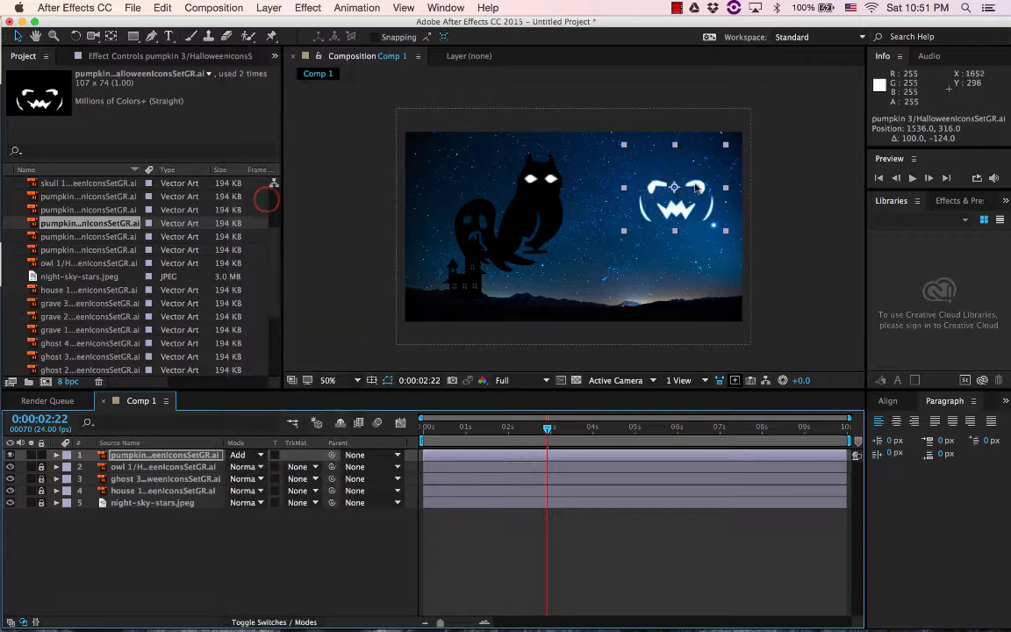
pyautogui.moveTo(700, 181); pyautogui.dragTo(691, 209)
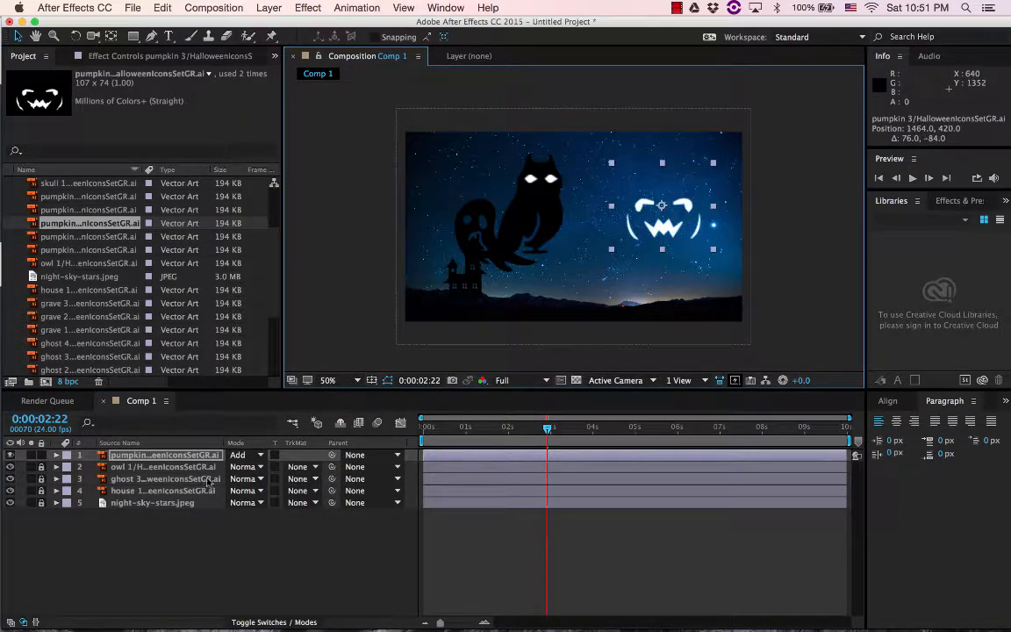
# Try the Vivid Light, Exclusion and Color Dodge blend modes on the pumpkin 3 layer, and return it to Add
pyautogui.click(260, 457)
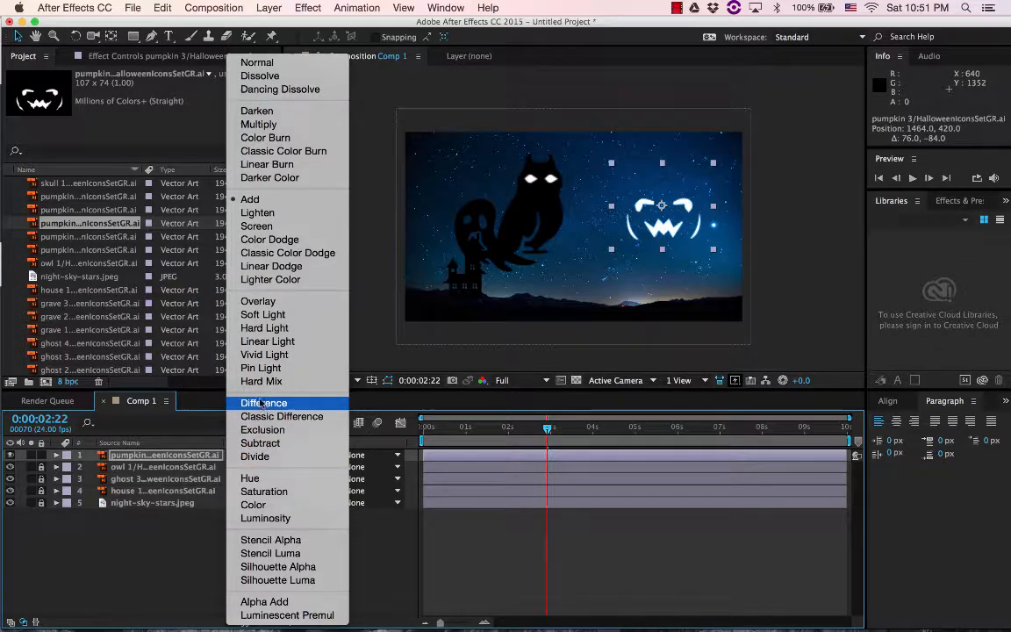
pyautogui.click(262, 356)
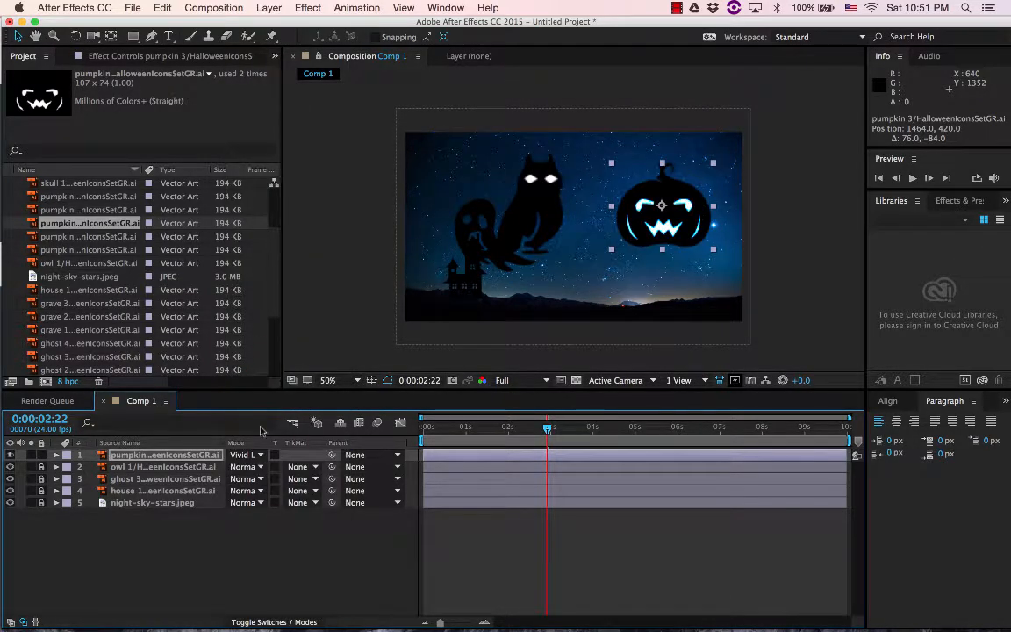
pyautogui.click(261, 458)
pyautogui.click(261, 422)
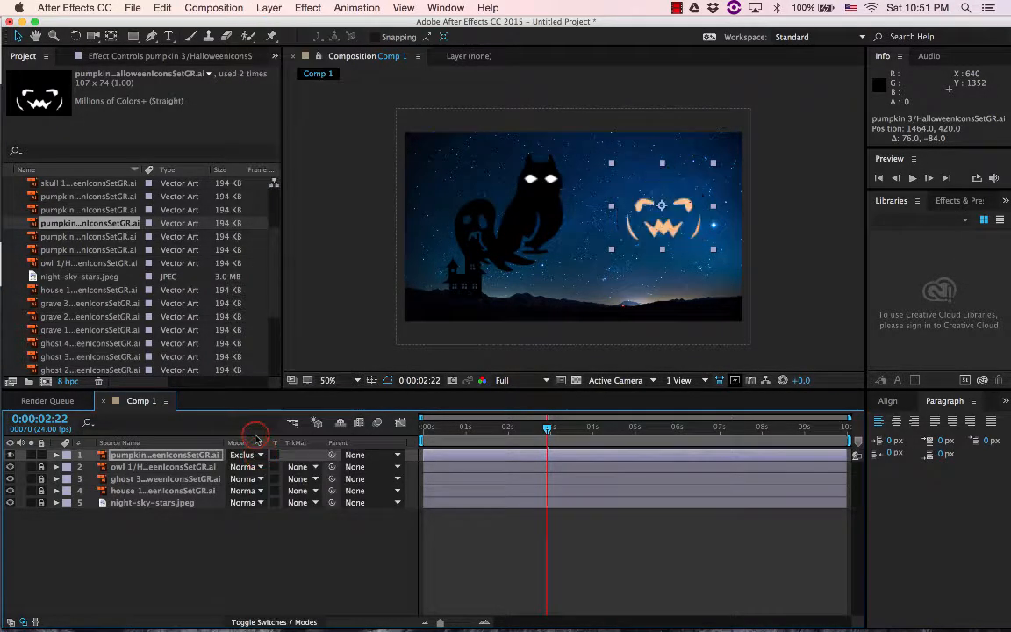
pyautogui.click(255, 457)
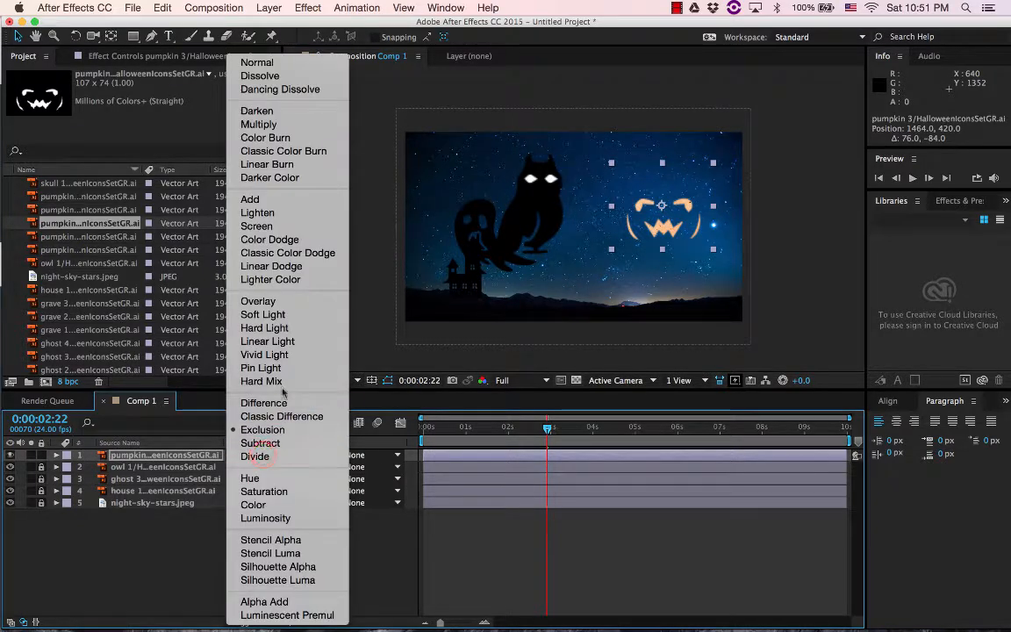
pyautogui.click(265, 240)
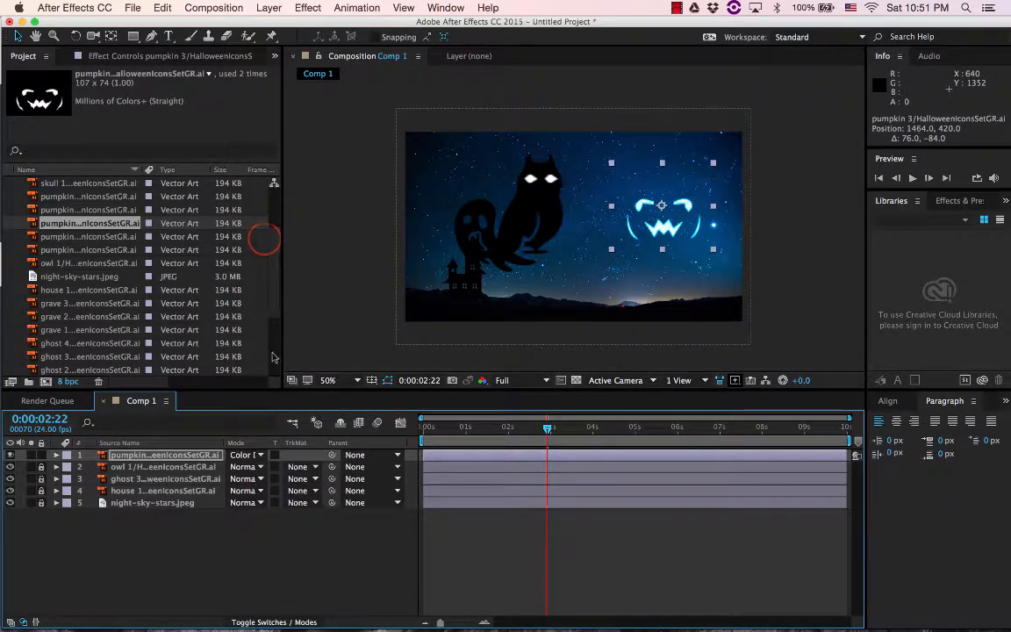
pyautogui.click(261, 458)
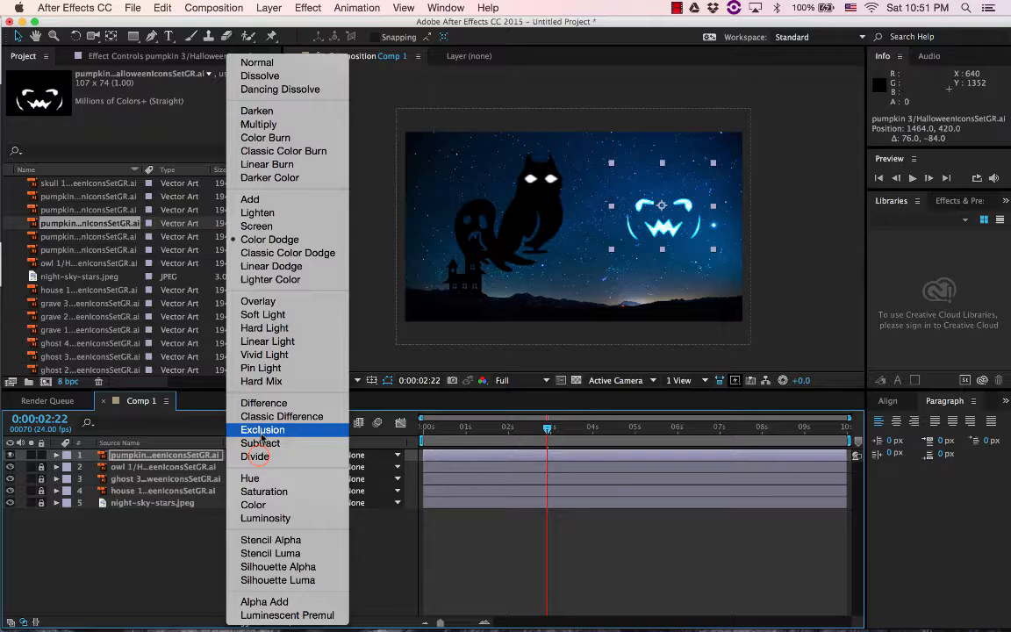
pyautogui.click(249, 195)
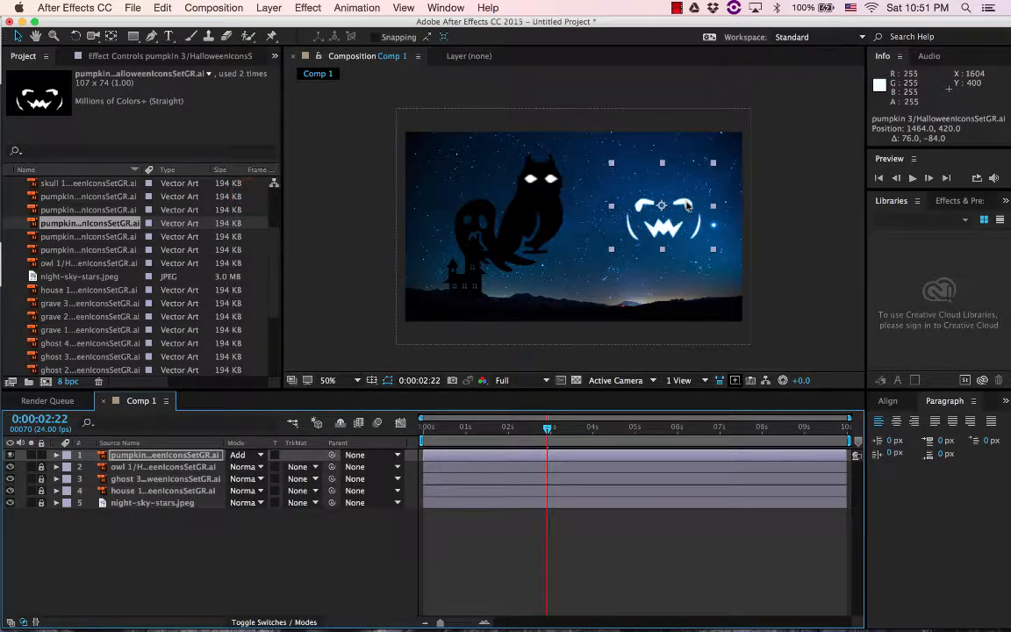
# Start animating the pumpkin 3 layer's Position at 0:00:02:22, with the pumpkin outside the frame's right edge at about 2188, 388
pyautogui.moveTo(687, 204); pyautogui.dragTo(727, 201)
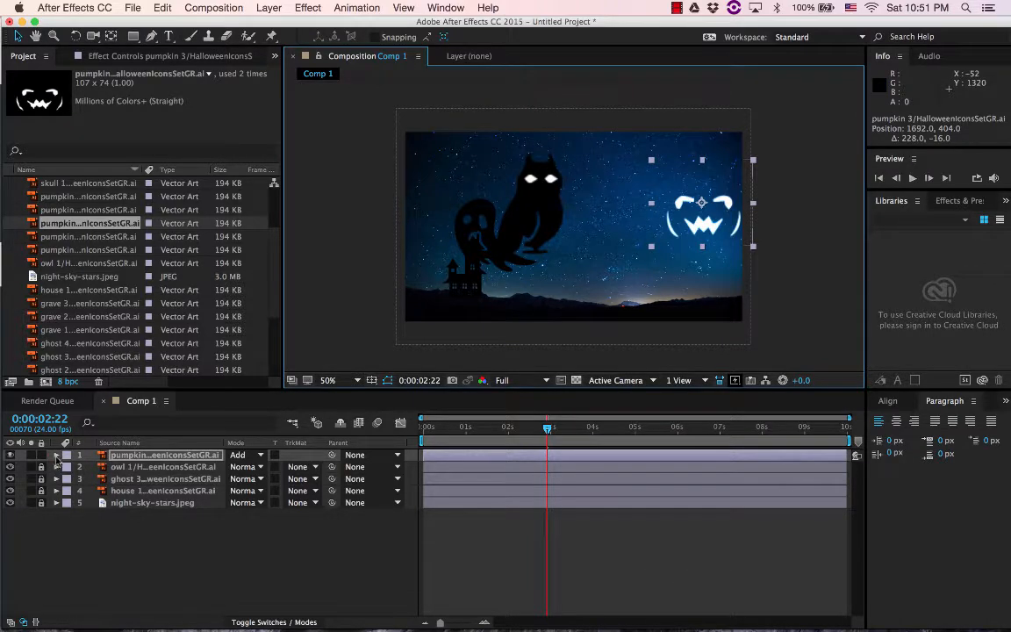
pyautogui.click(56, 455)
pyautogui.click(68, 467)
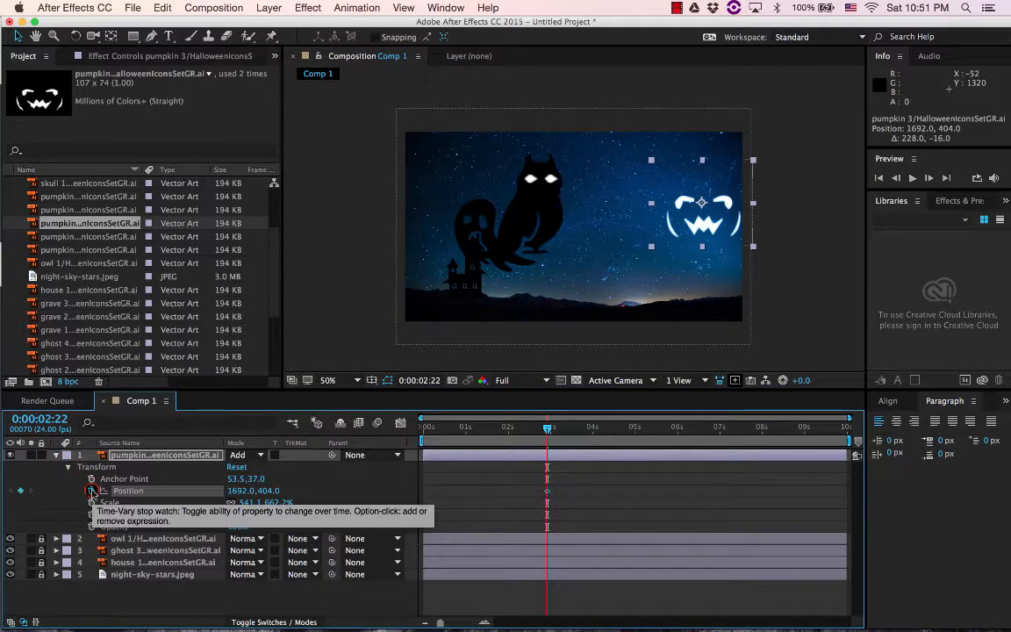
pyautogui.moveTo(723, 232); pyautogui.dragTo(813, 230)
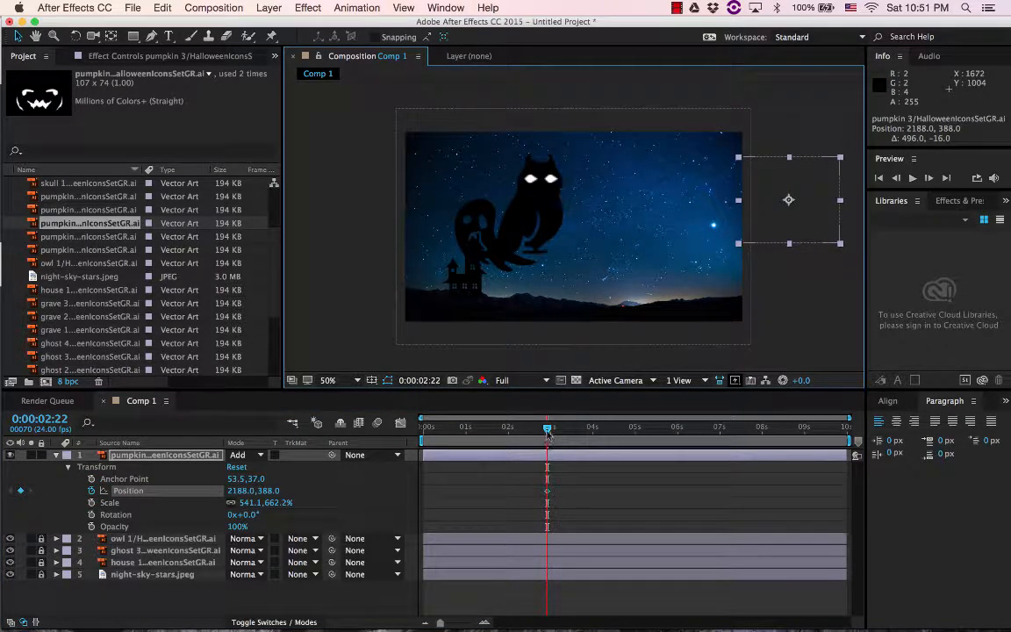
# Keyframe the pumpkin's flight across the sky to about -348, 248 at 0:00:06:00 and back to about 2256, 120 at 0:00:09:01
pyautogui.moveTo(548, 432); pyautogui.dragTo(679, 432)
pyautogui.moveTo(800, 221); pyautogui.dragTo(356, 196)
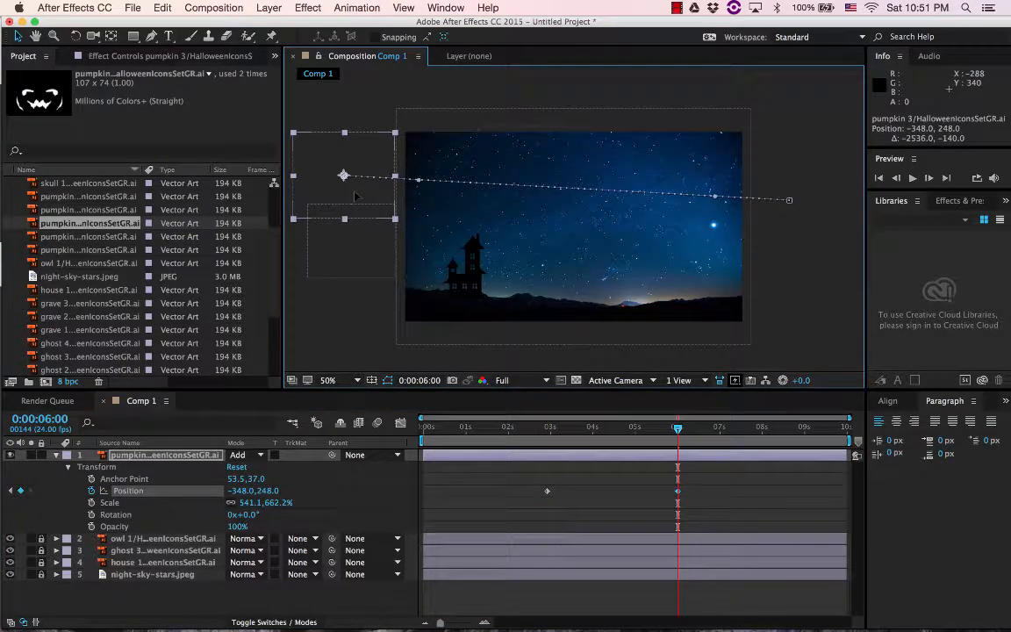
pyautogui.click(806, 429)
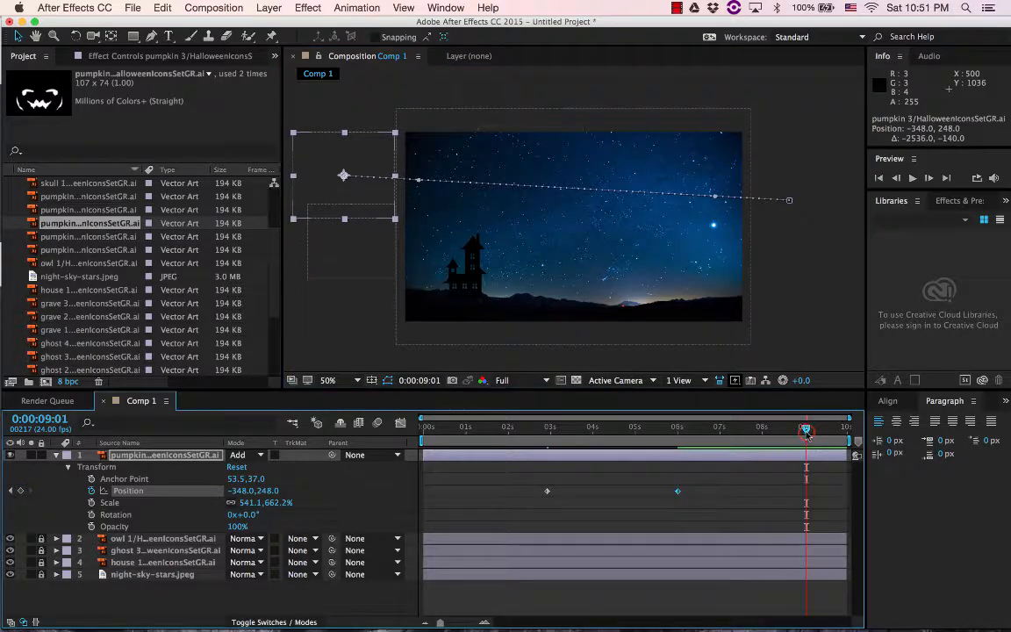
pyautogui.moveTo(363, 192); pyautogui.dragTo(869, 172)
pyautogui.moveTo(808, 430); pyautogui.dragTo(474, 436)
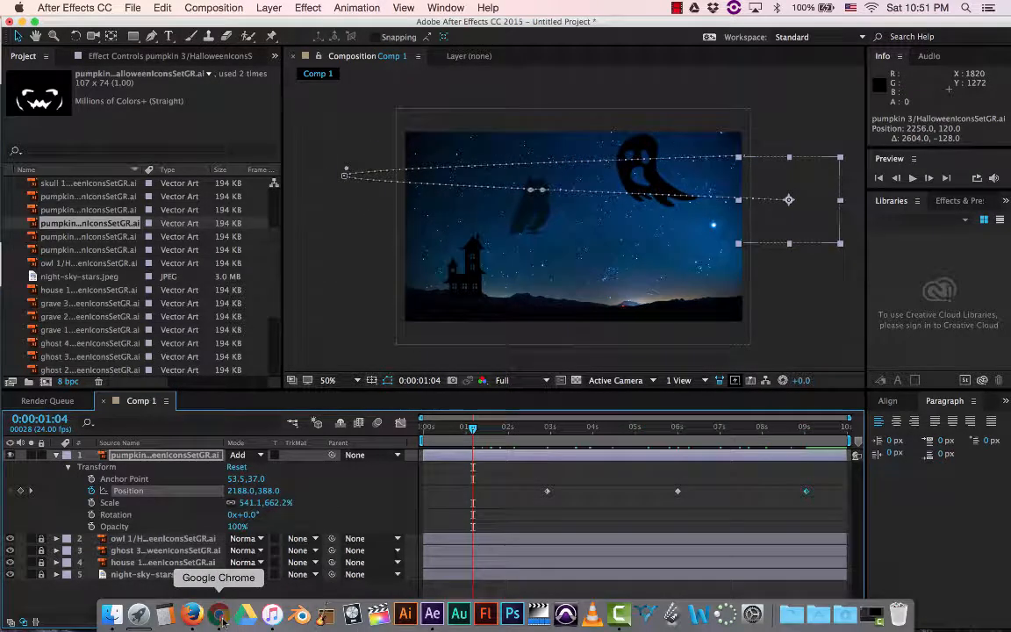
# Switch to Chrome to read the assignment's pickwhip parenting requirement, and return to After Effects
pyautogui.click(219, 615)
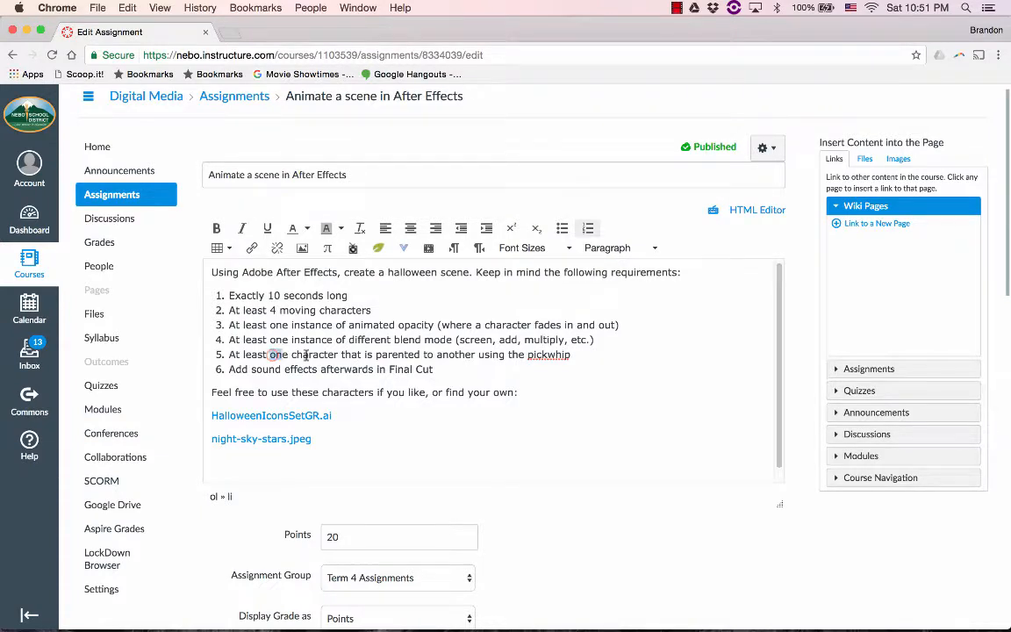
pyautogui.moveTo(306, 354); pyautogui.dragTo(569, 353)
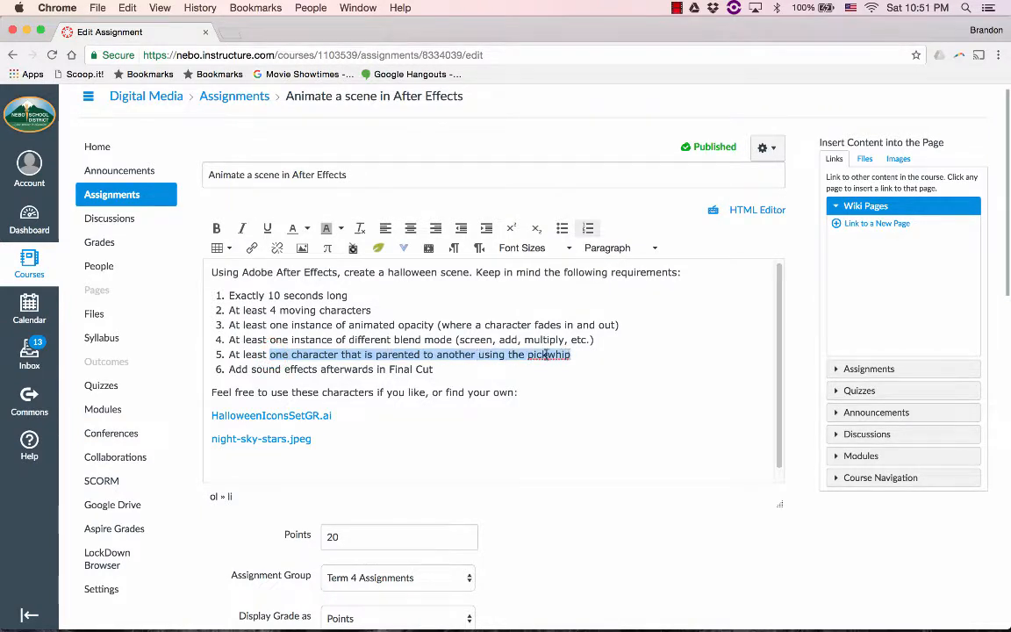
pyautogui.click(547, 354)
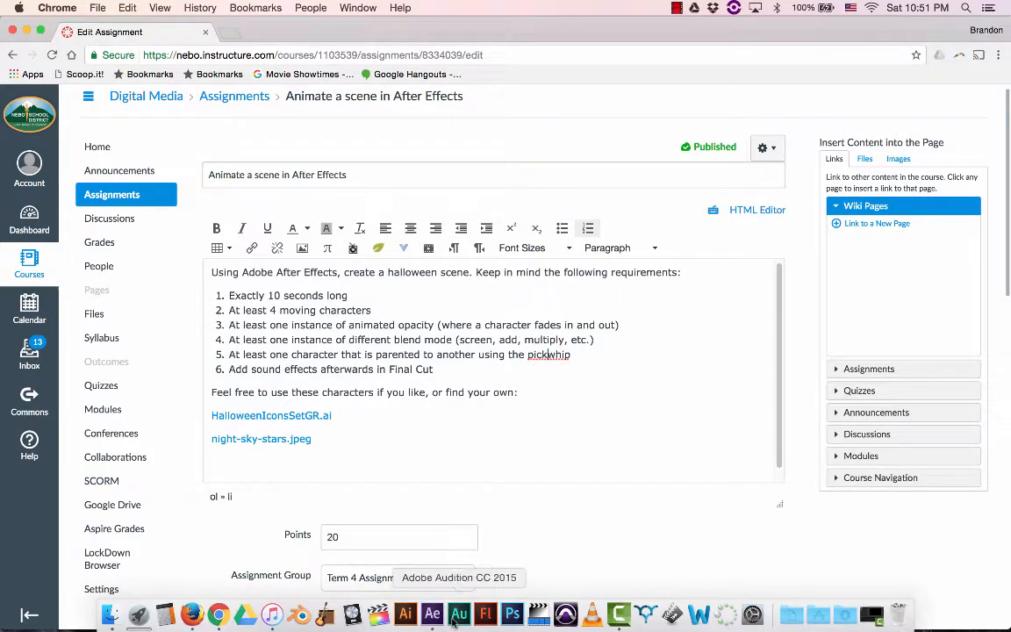
pyautogui.click(432, 615)
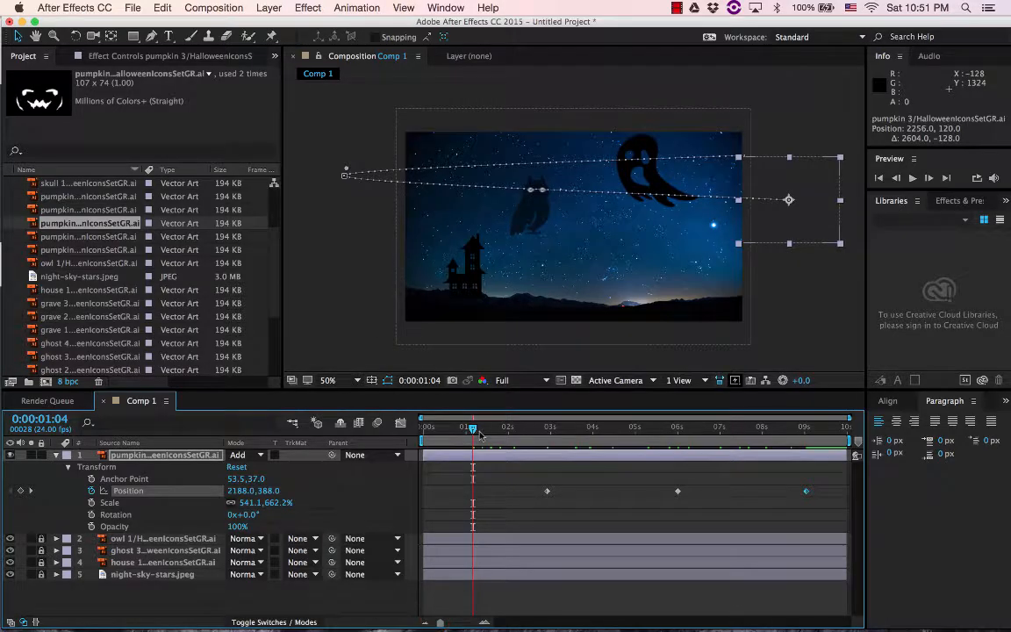
# At 0:00:00:00, collapse the pumpkin 3 layer and place the spider 1 artwork to the right of the house, enlarged to about 563% by 615%
pyautogui.moveTo(475, 432); pyautogui.dragTo(421, 432)
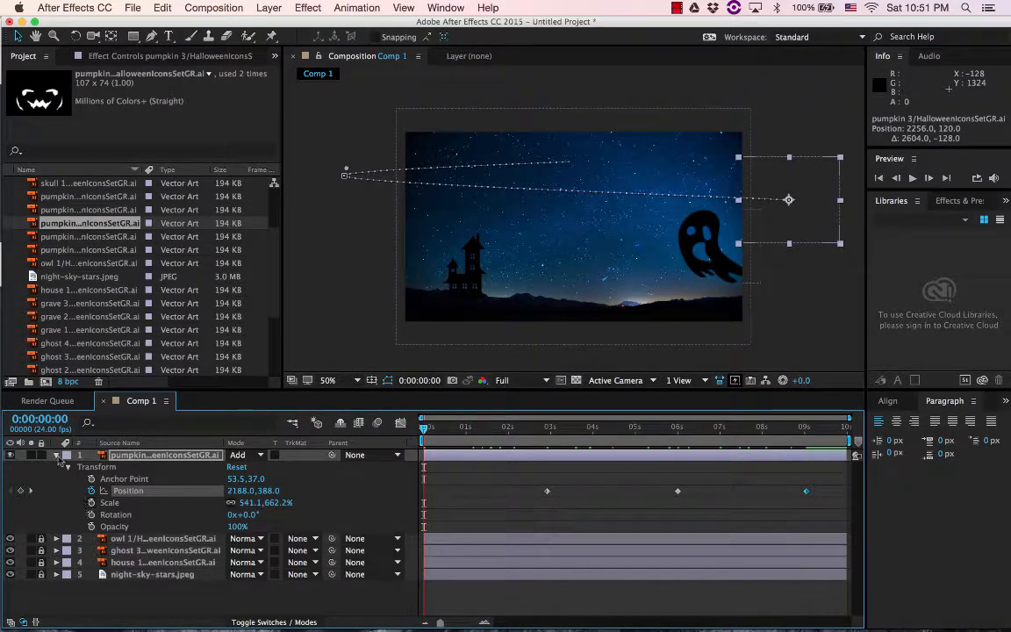
pyautogui.click(56, 456)
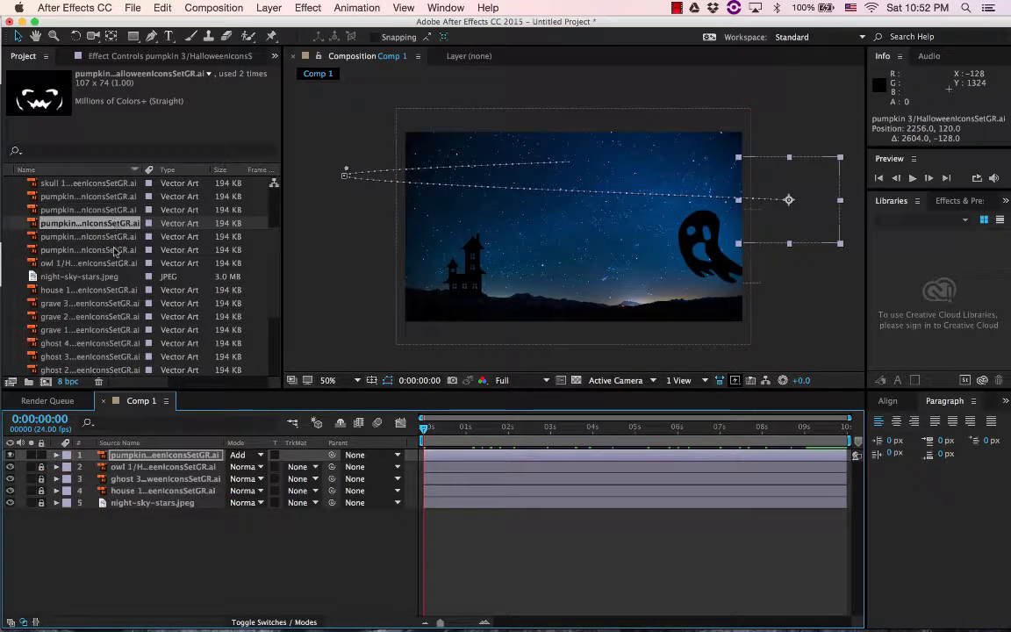
pyautogui.scroll(5, 114, 252)
pyautogui.click(78, 225)
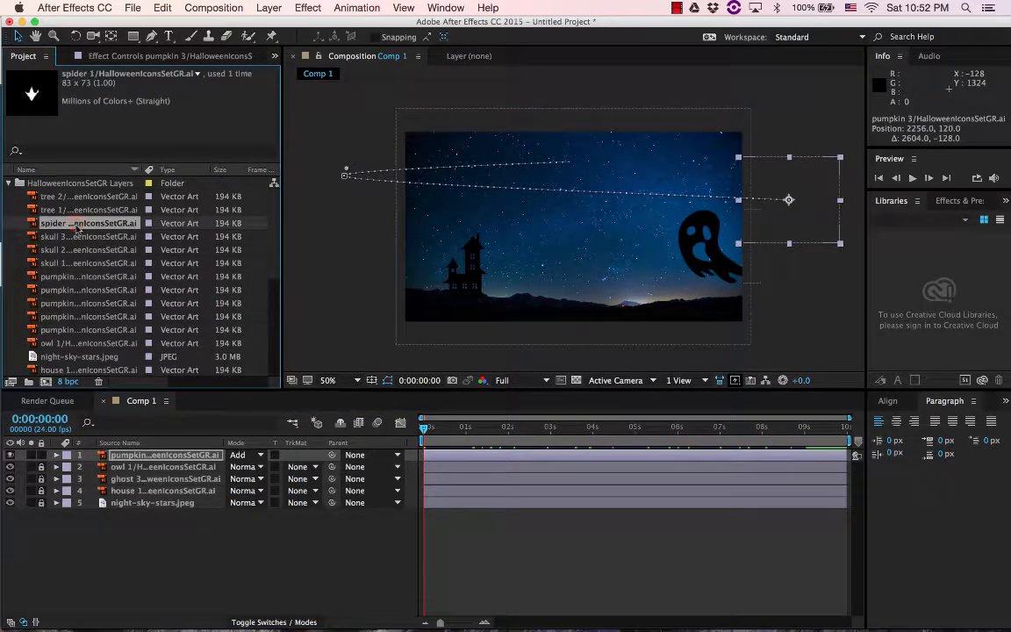
pyautogui.moveTo(59, 226); pyautogui.dragTo(570, 295)
# Preview the other artwork and place pumpkin 1 directly beneath the spider, scaled to about 229% by 205%
pyautogui.click(67, 237)
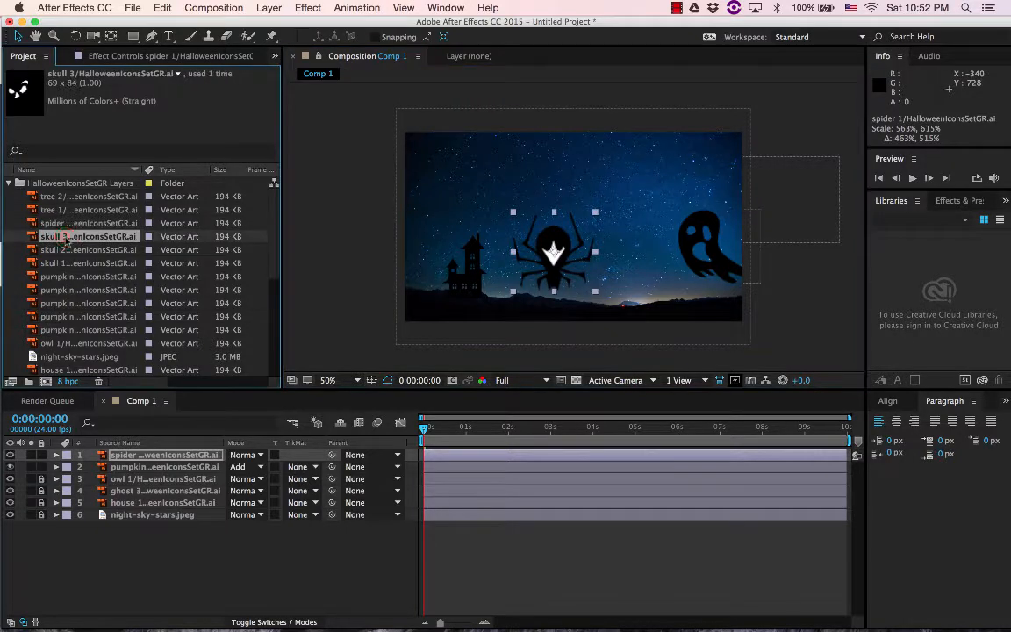
pyautogui.click(72, 290)
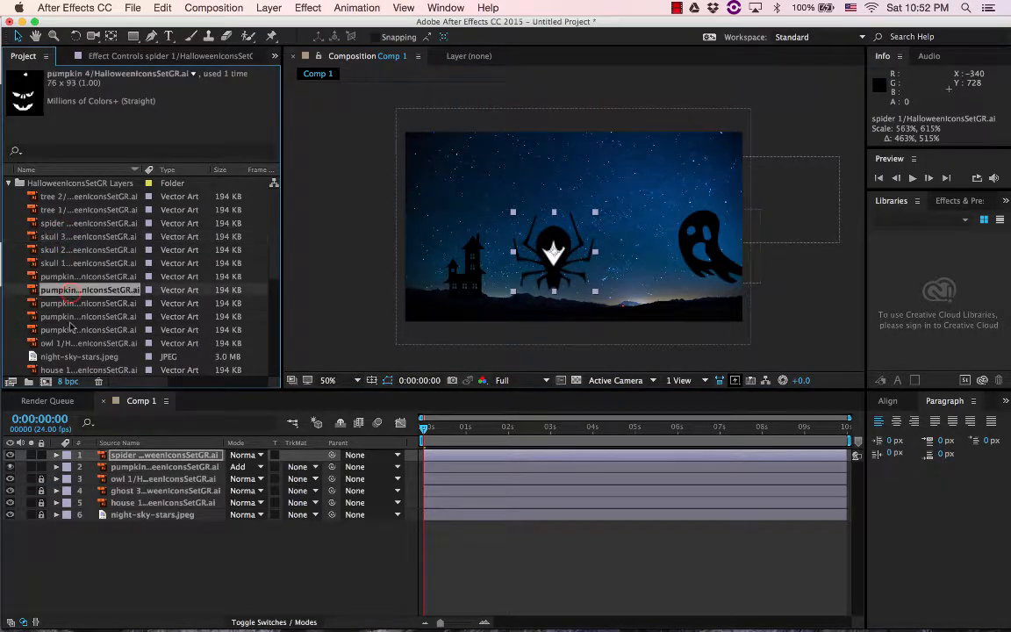
pyautogui.click(73, 316)
pyautogui.click(73, 329)
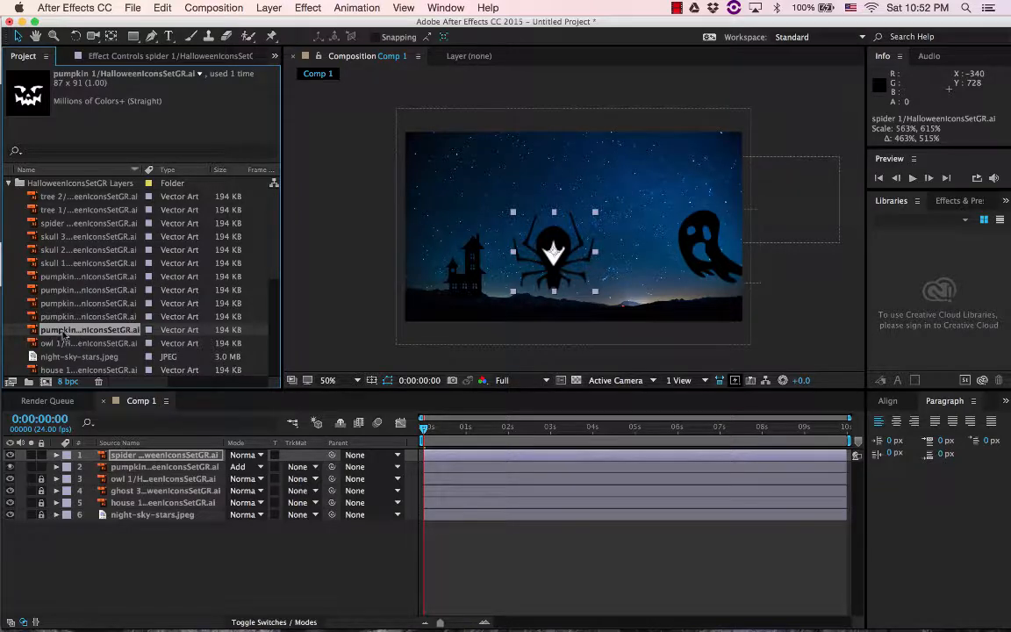
pyautogui.moveTo(63, 334); pyautogui.dragTo(569, 297)
pyautogui.moveTo(580, 310); pyautogui.dragTo(574, 303)
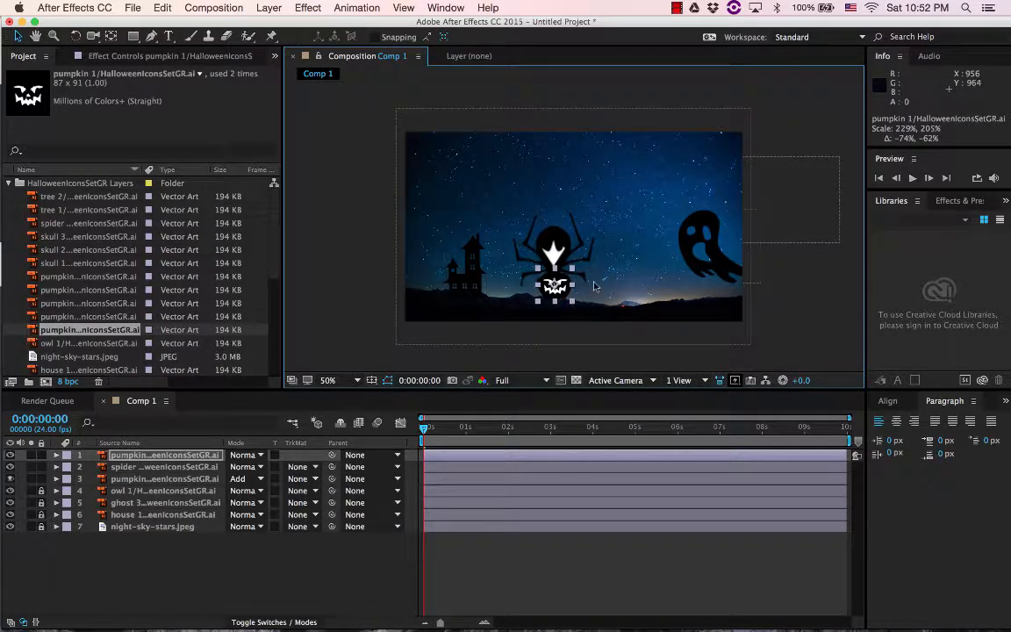
# Move the spider to about 852, 680 above the small pumpkin and lock the pumpkin 3 layer
pyautogui.click(514, 224)
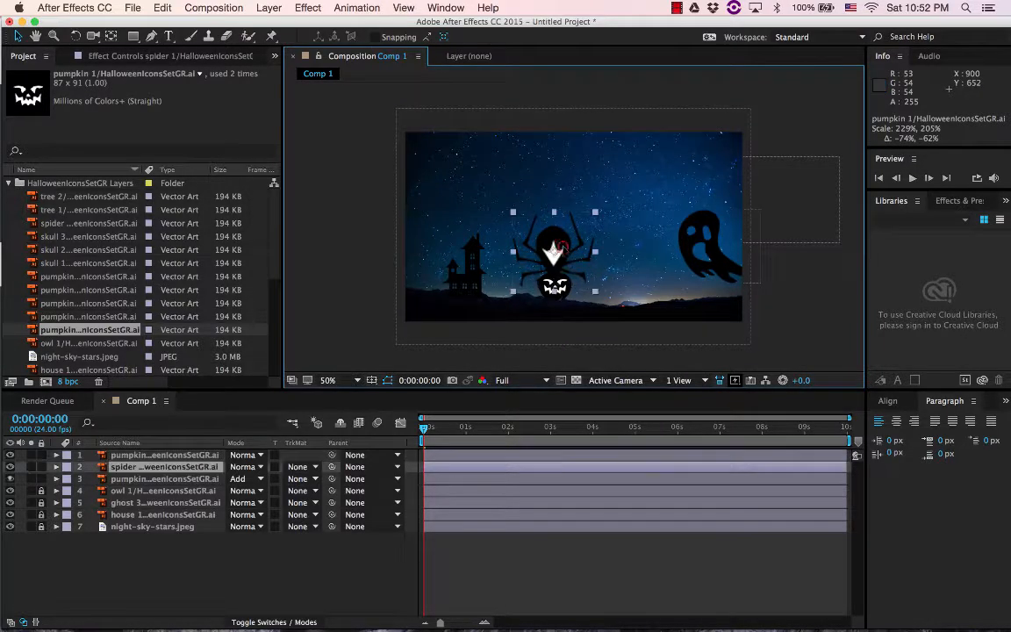
pyautogui.moveTo(562, 242)
pyautogui.mouseDown()
pyautogui.moveTo(609, 225)
pyautogui.moveTo(555, 235)
pyautogui.moveTo(564, 243)
pyautogui.mouseUp()
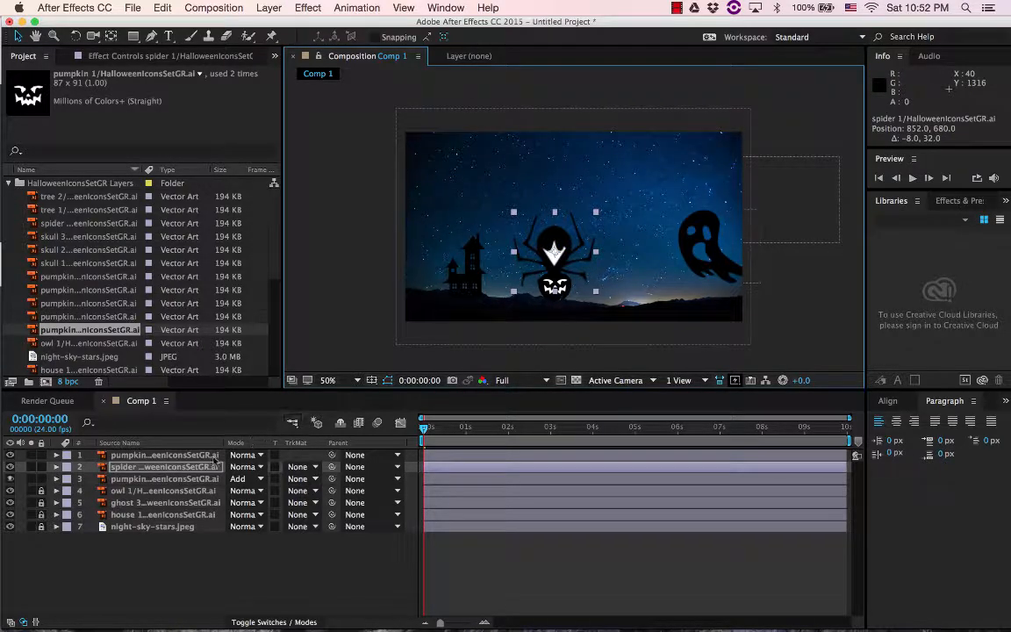
pyautogui.click(41, 479)
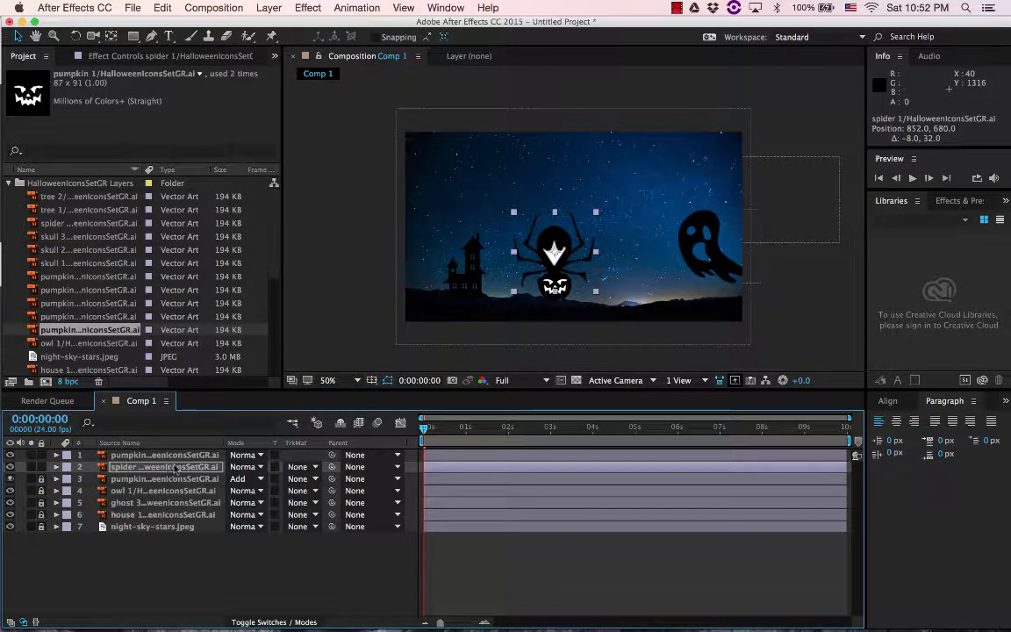
# Reveal the spider 1 layer's transform properties and start animating its Position at 0:00:00:00
pyautogui.click(56, 467)
pyautogui.click(68, 479)
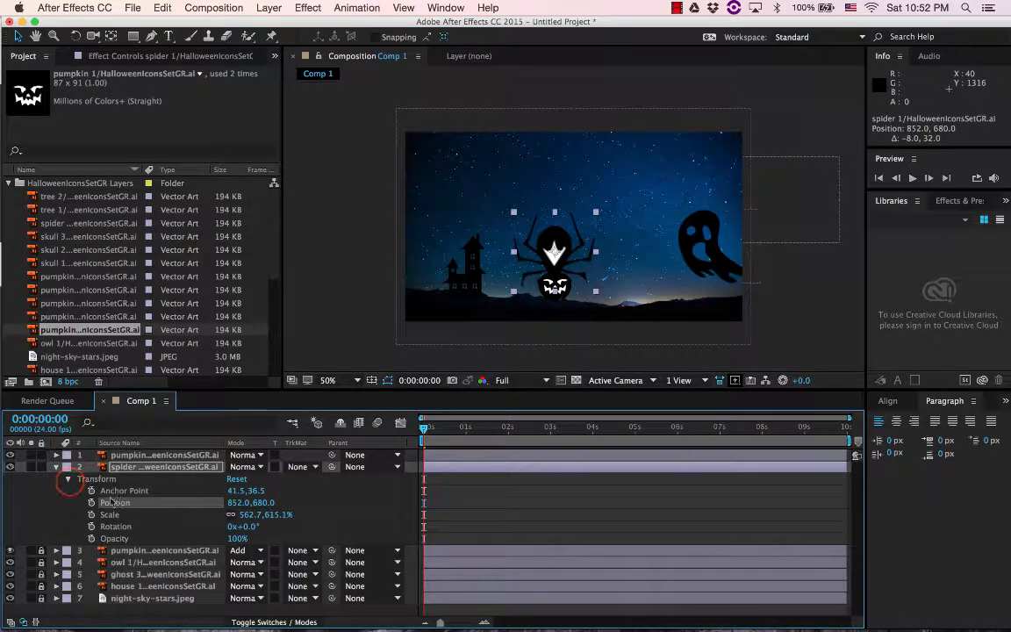
pyautogui.click(92, 503)
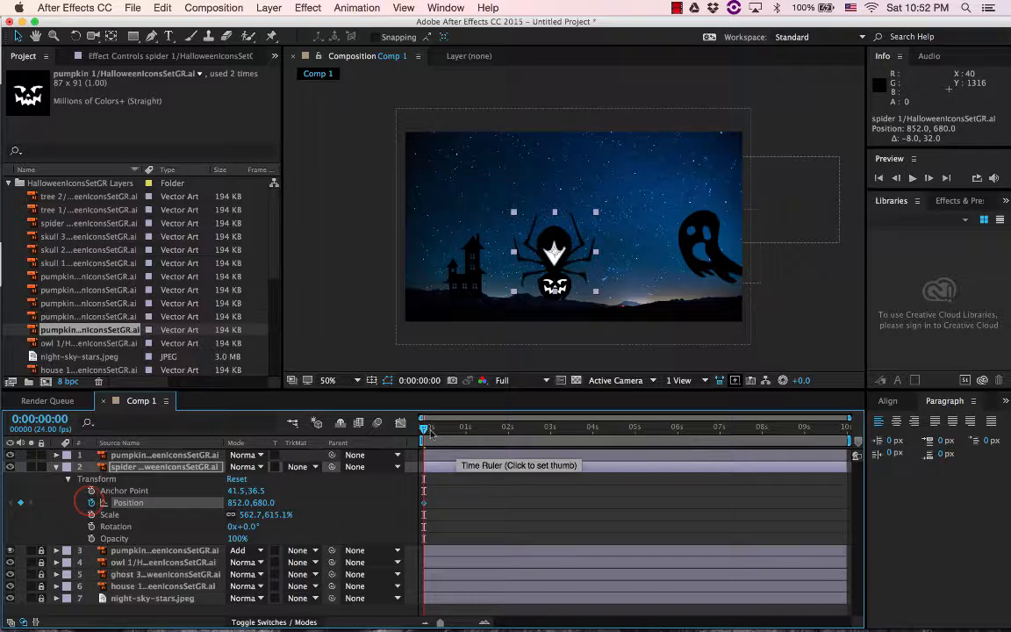
# Keyframe the spider's position at about 1584, 308 at 0:00:08:23 and about 391, 175 at 0:00:02:01
pyautogui.moveTo(430, 432); pyautogui.dragTo(807, 432)
pyautogui.moveTo(562, 266); pyautogui.dragTo(720, 198)
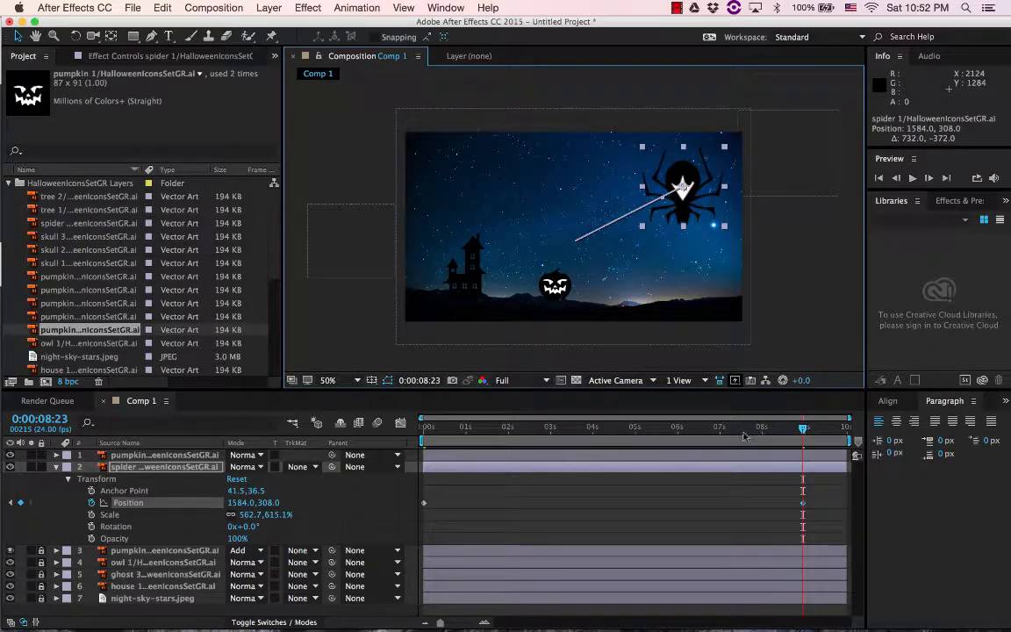
pyautogui.click(510, 437)
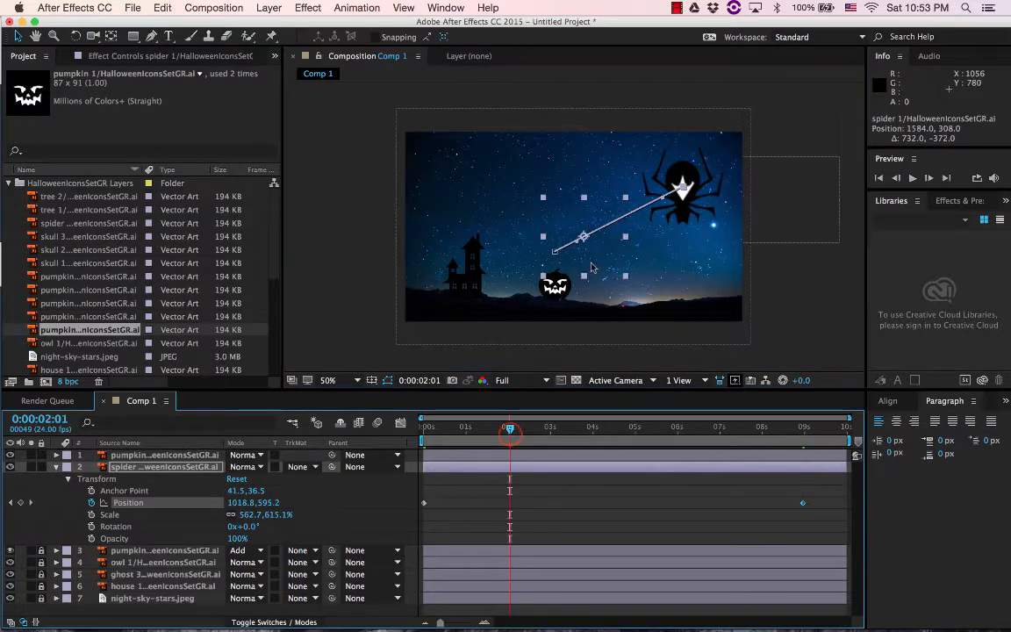
pyautogui.moveTo(689, 205); pyautogui.dragTo(485, 188)
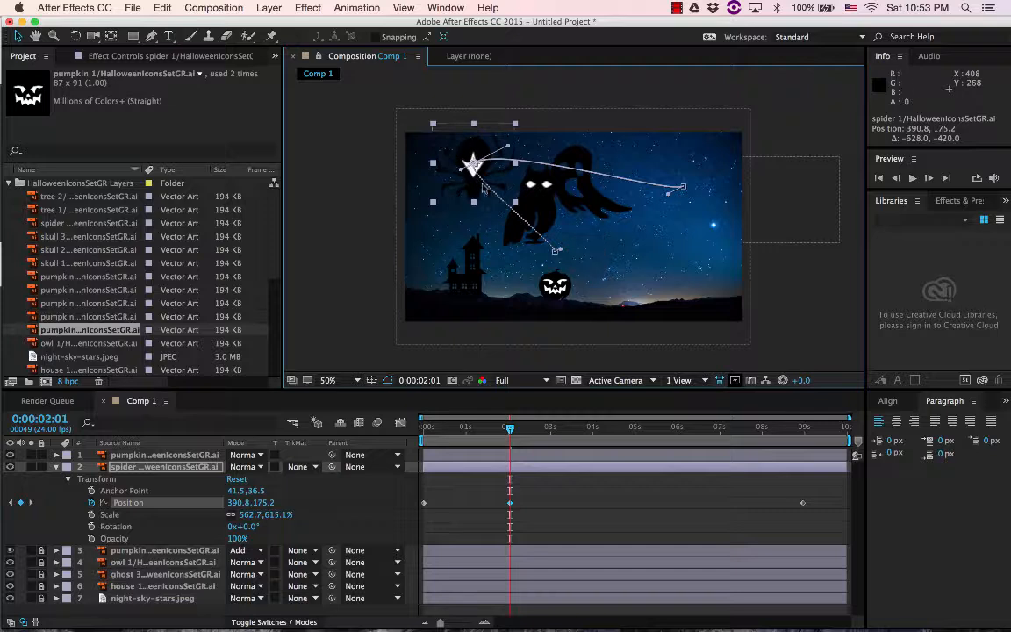
# Keyframe the spider's position at about 1476, 848 at 0:00:05:22 and return to the start of the composition
pyautogui.click(674, 430)
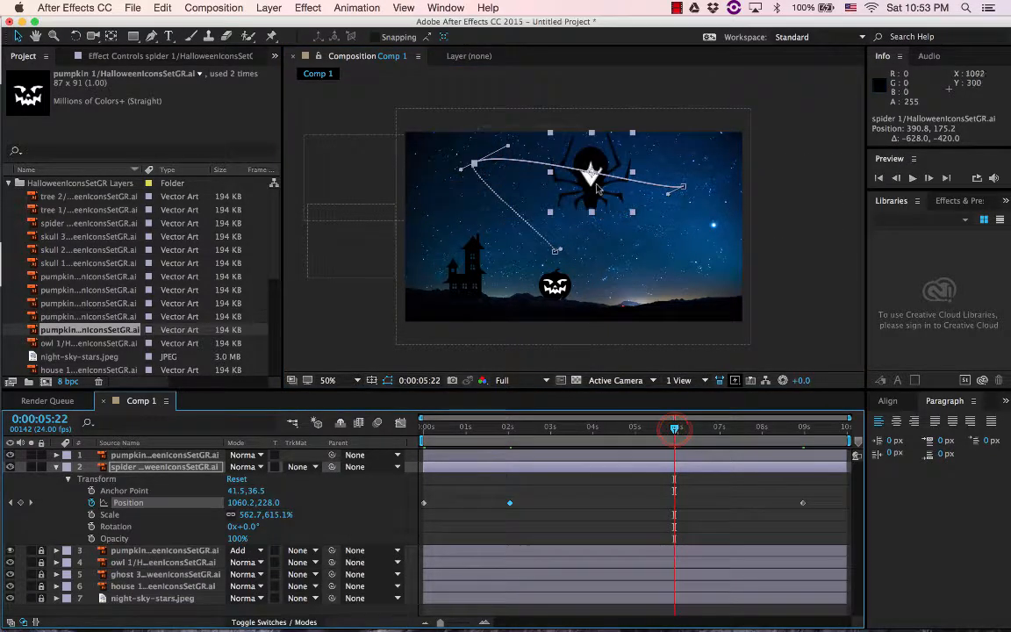
pyautogui.moveTo(597, 187); pyautogui.dragTo(670, 296)
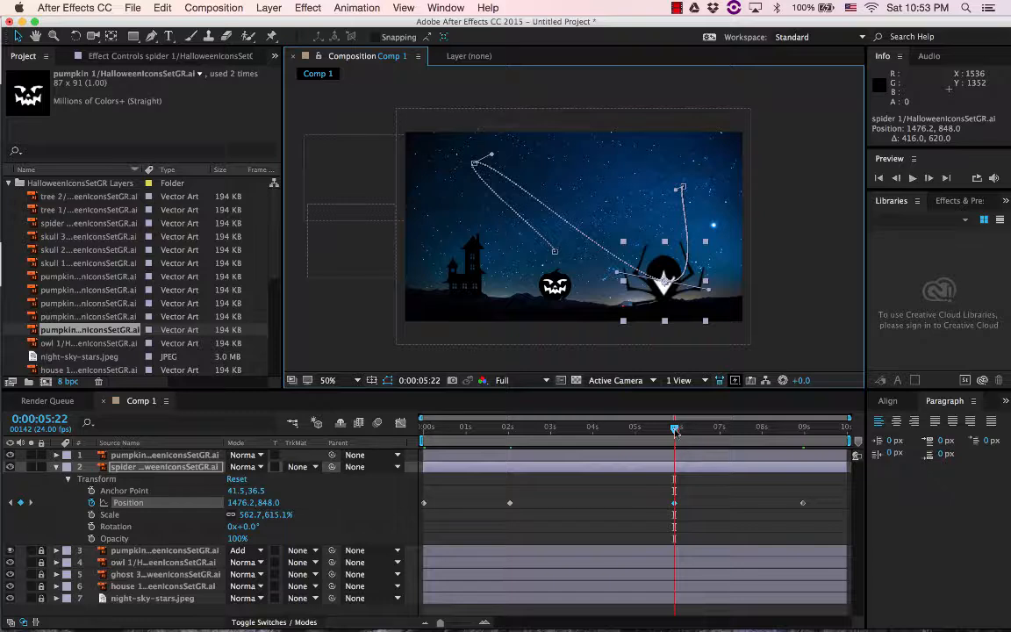
pyautogui.moveTo(675, 430); pyautogui.dragTo(365, 396)
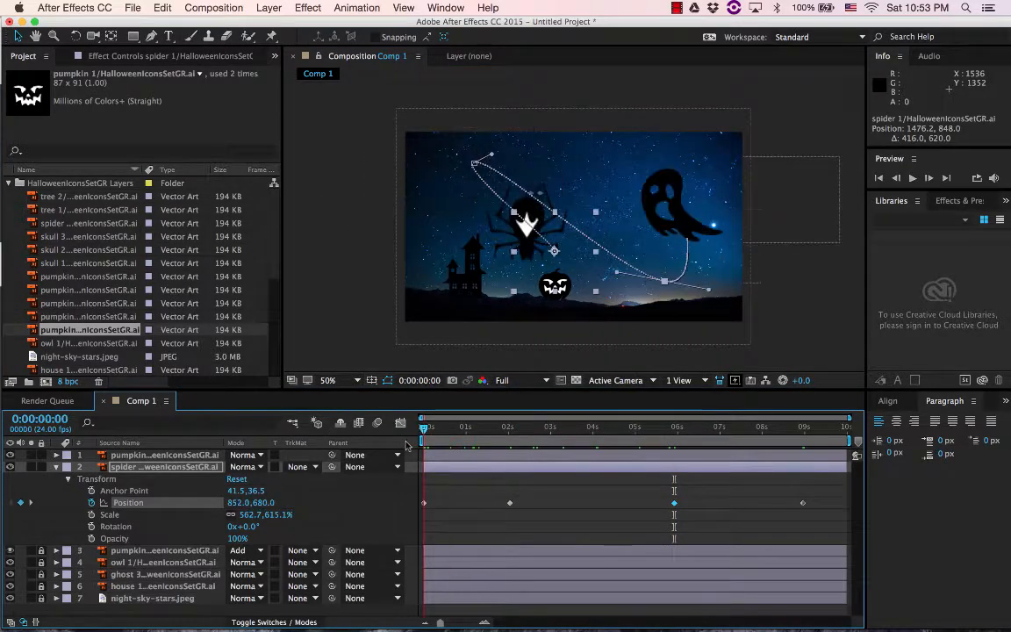
# Parent the small pumpkin 1 layer to the spider 1 layer with the pickwhip at 0:00:00:00
pyautogui.click(567, 297)
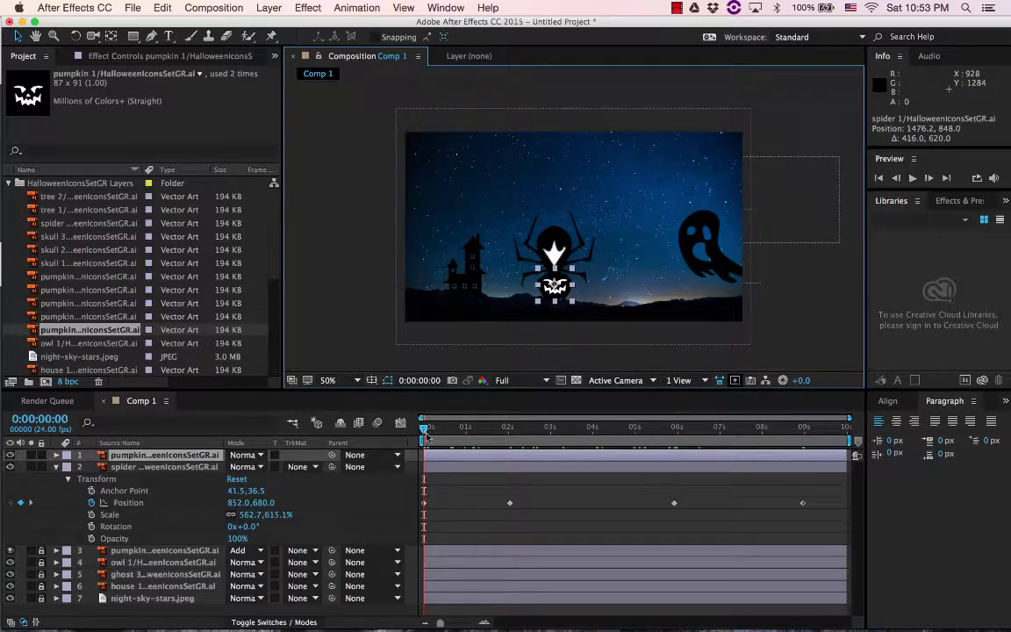
pyautogui.press('space')
pyautogui.press('space')
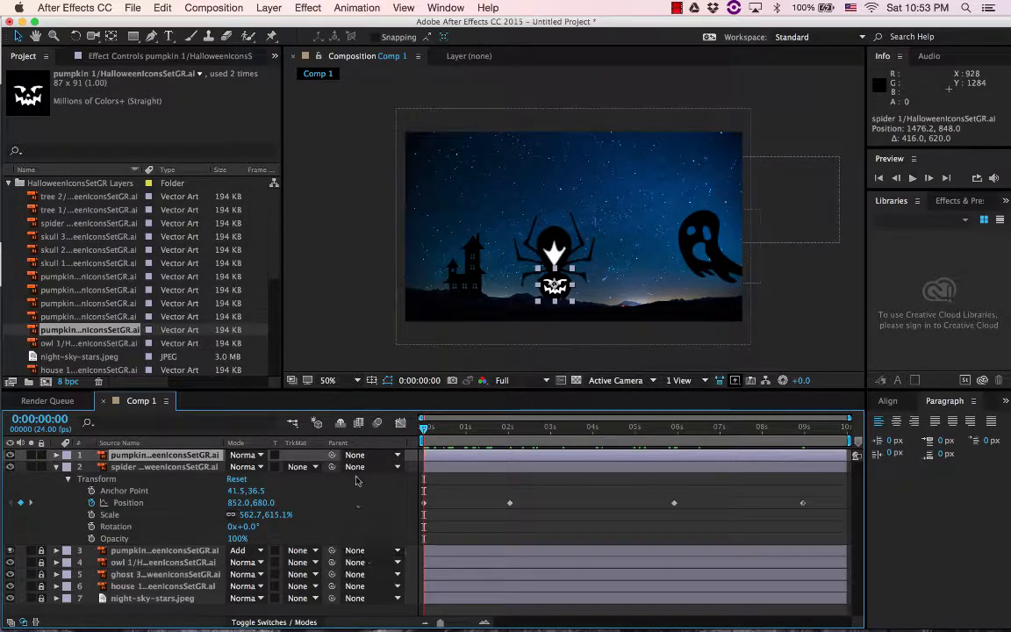
pyautogui.click(56, 467)
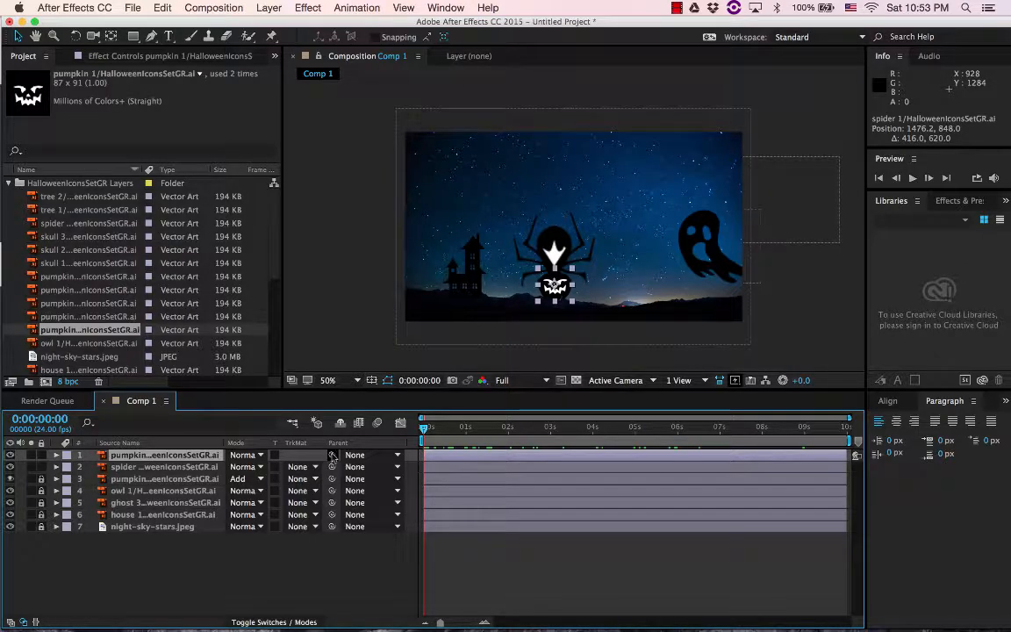
pyautogui.moveTo(333, 457); pyautogui.dragTo(127, 472)
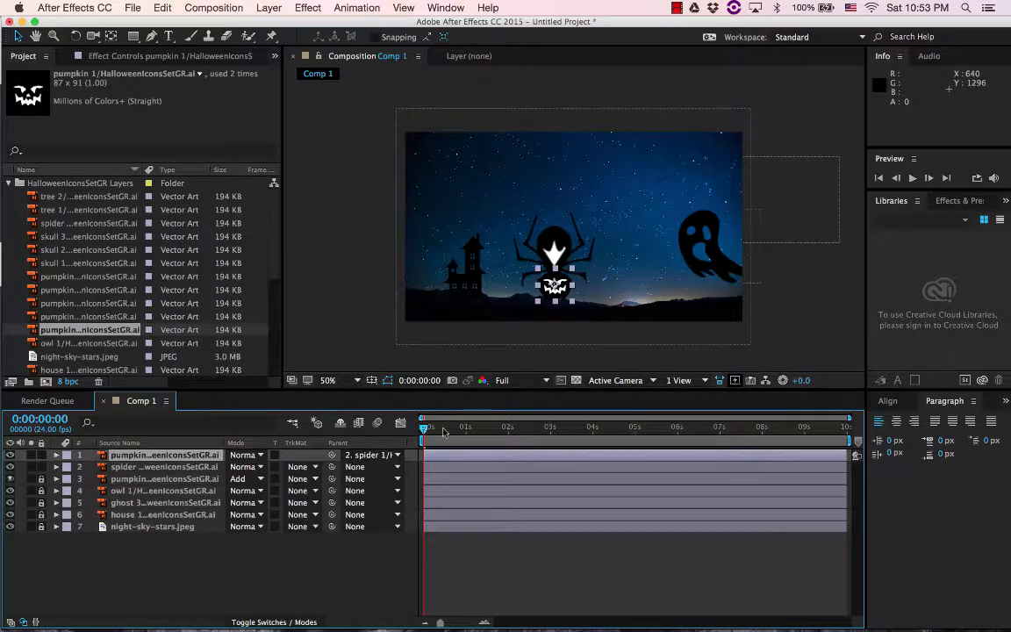
# Scrub through the composition to check how the small pumpkin moves with the spider, ending back at the start
pyautogui.moveTo(433, 430); pyautogui.dragTo(643, 430)
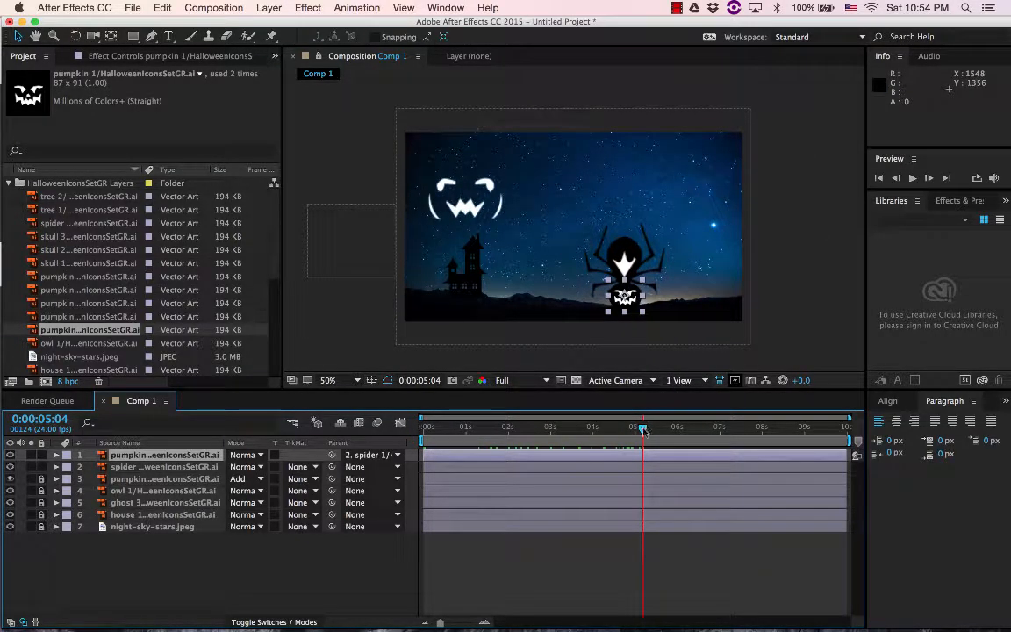
pyautogui.click(746, 429)
pyautogui.moveTo(771, 430); pyautogui.dragTo(396, 427)
# Switch to Chrome to review the assignment's scene requirements, and return to After Effects
pyautogui.moveTo(503, 628)
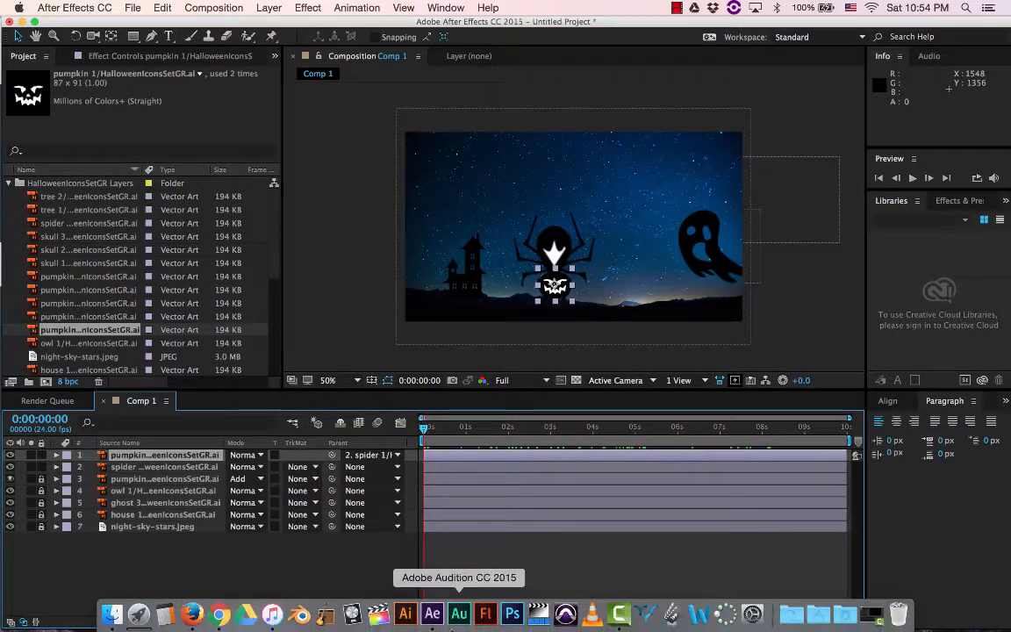
pyautogui.click(222, 616)
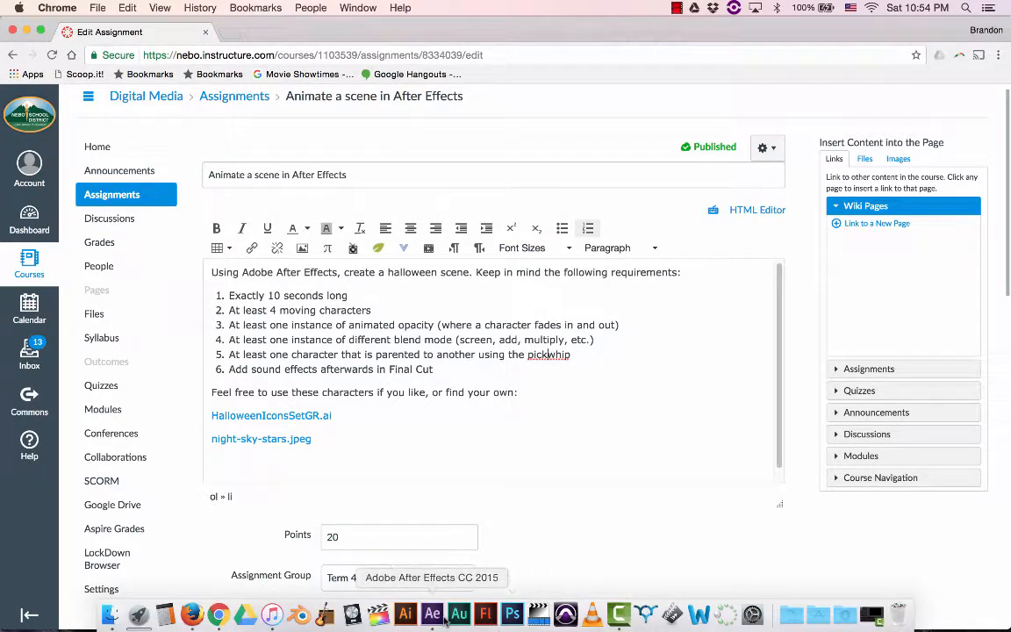
pyautogui.click(433, 614)
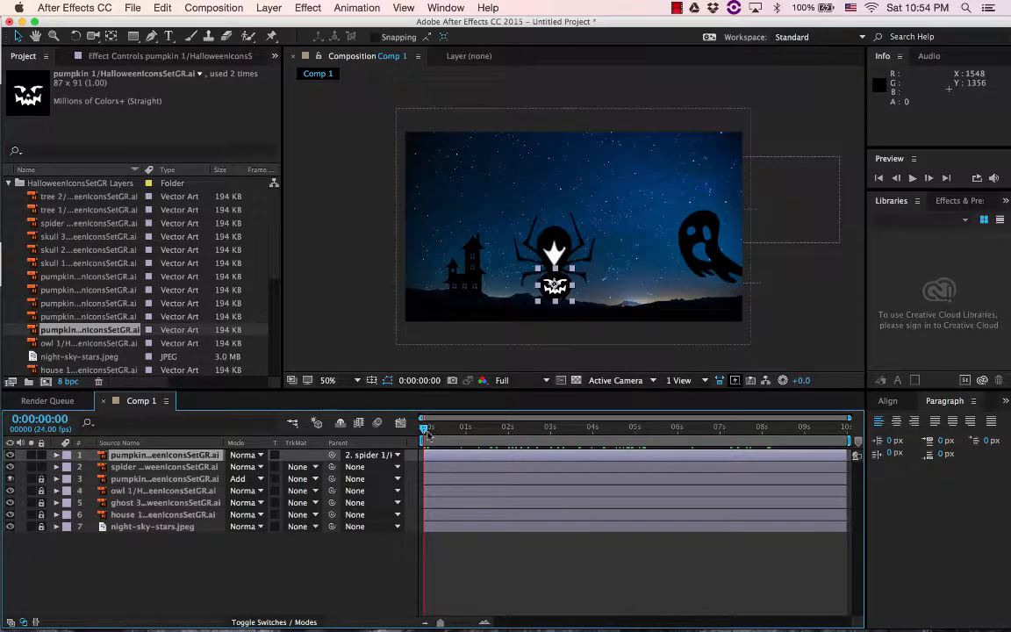
# Add Comp 1 to the render queue for export
pyautogui.moveTo(426, 428); pyautogui.dragTo(380, 432)
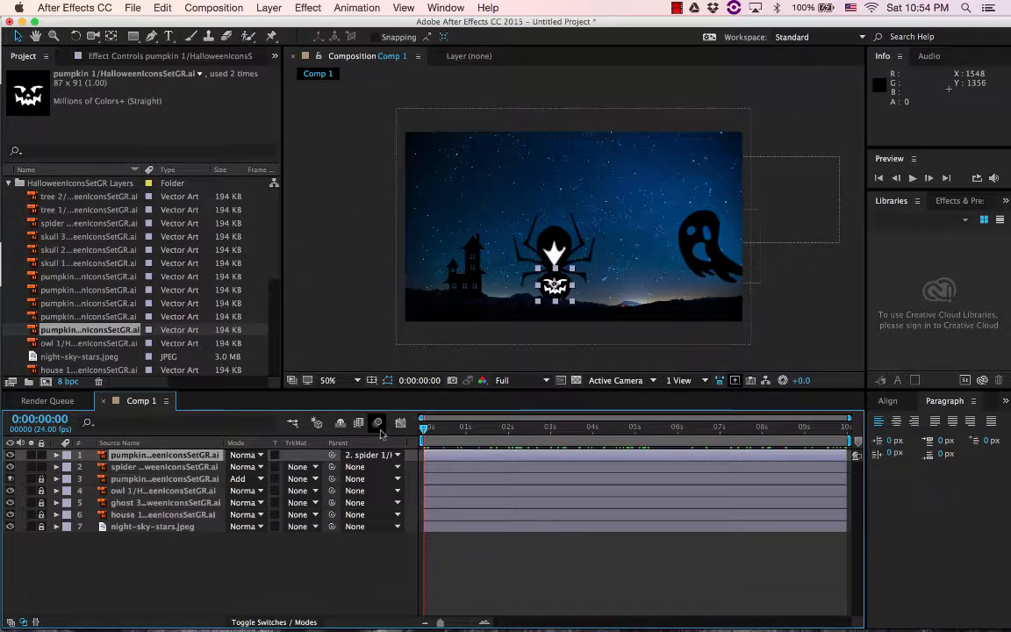
pyautogui.click(132, 9)
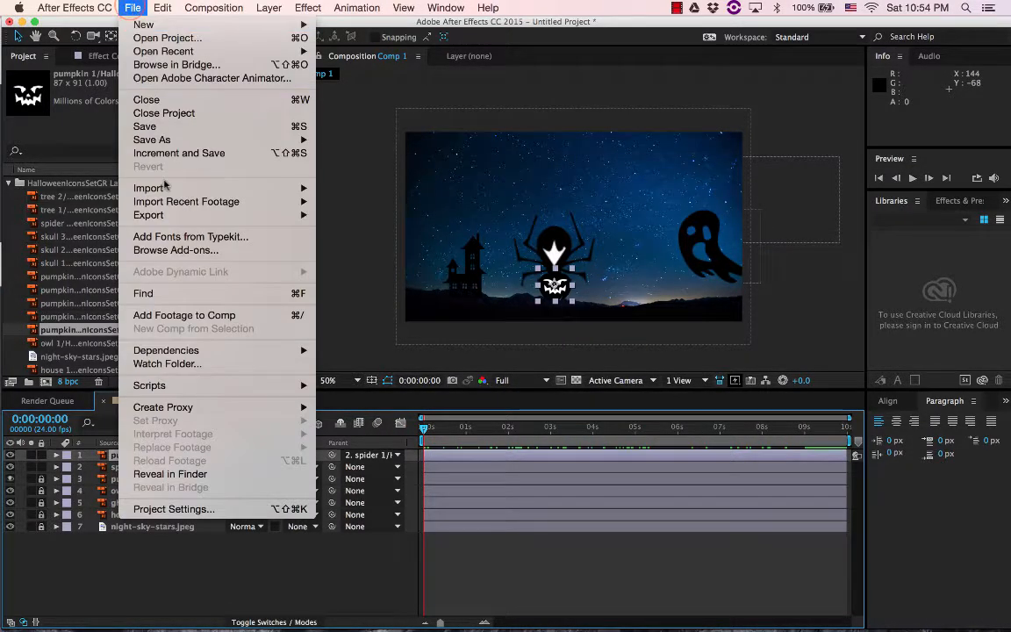
pyautogui.moveTo(145, 214)
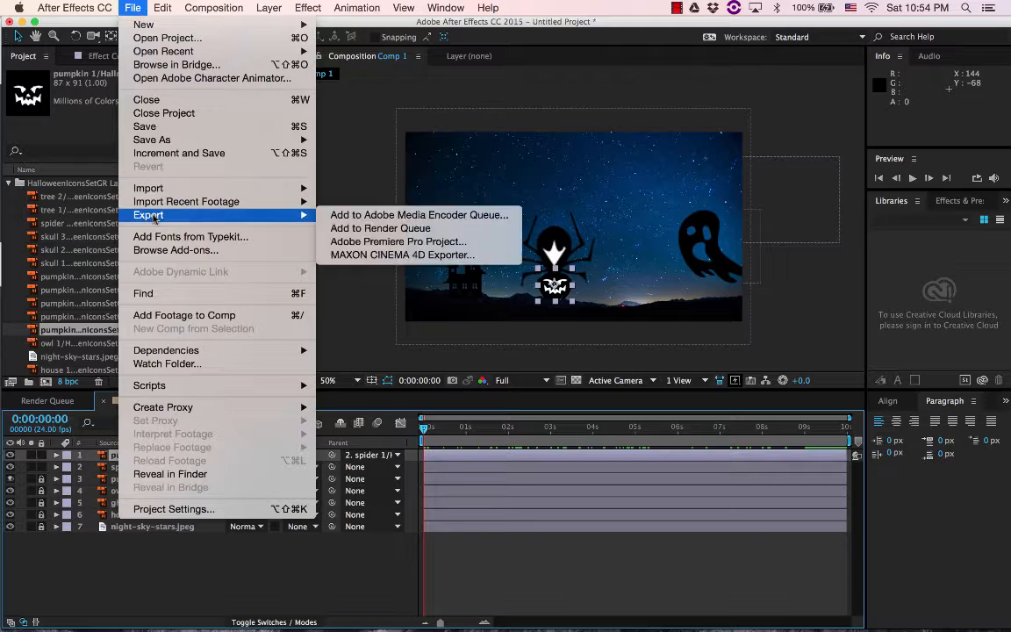
pyautogui.click(400, 234)
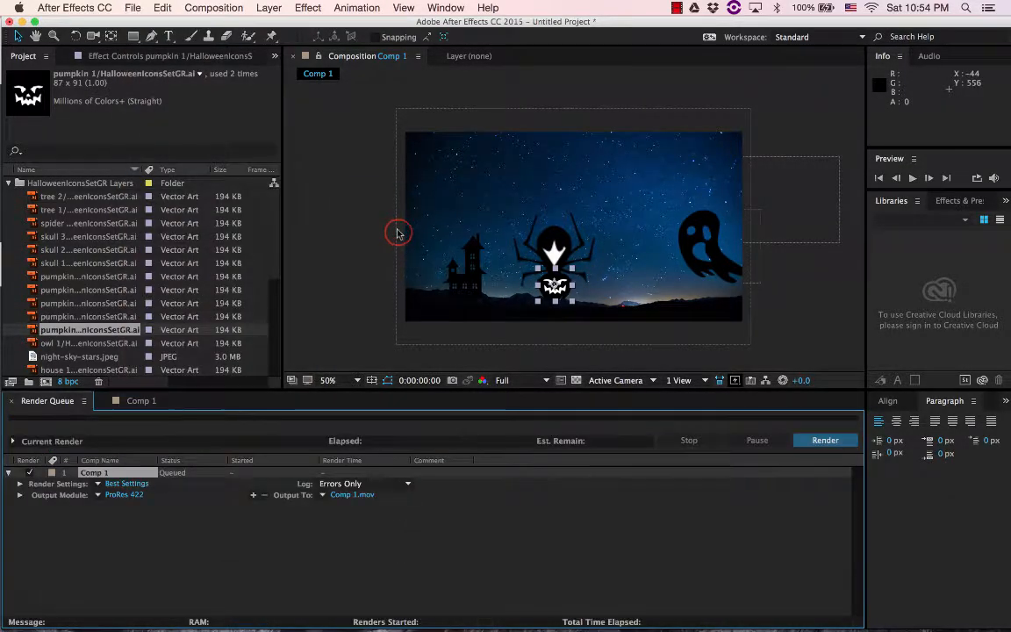
# Set the video codec of Comp 1's QuickTime output module to H.264
pyautogui.click(123, 495)
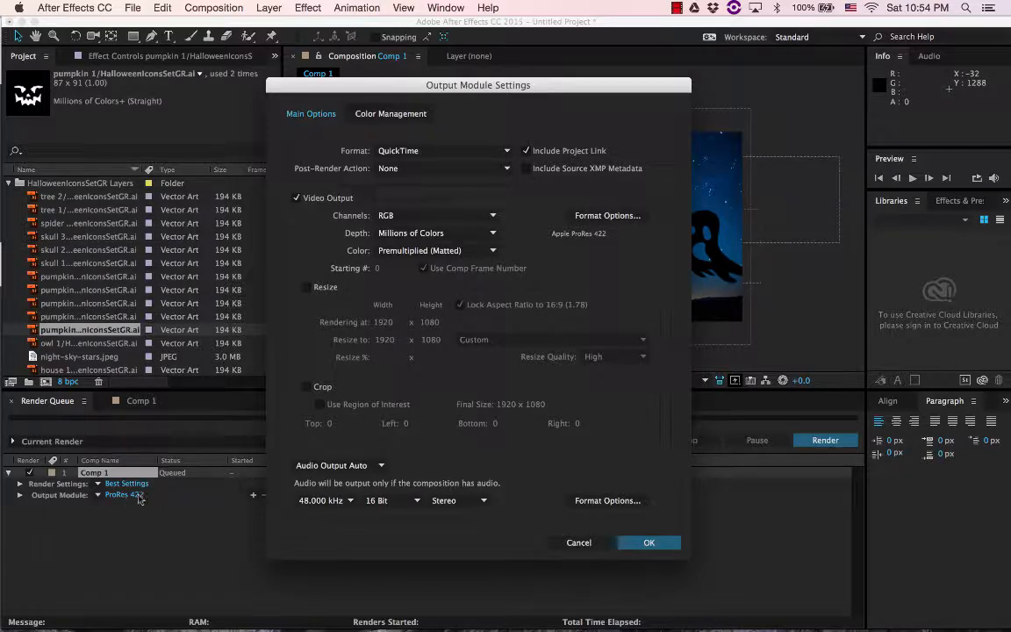
pyautogui.click(604, 216)
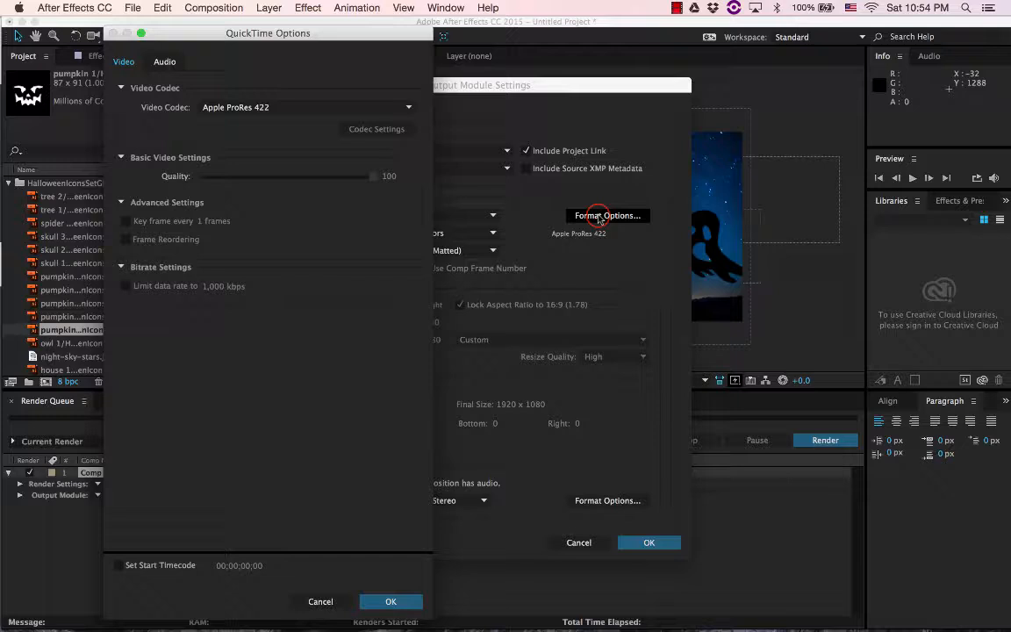
pyautogui.click(235, 108)
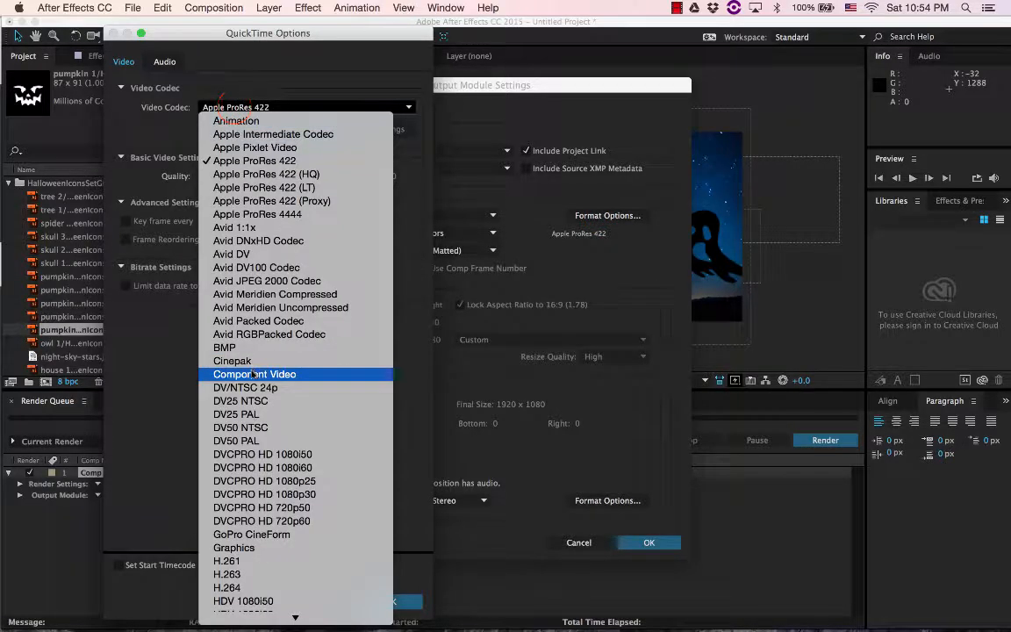
pyautogui.click(254, 588)
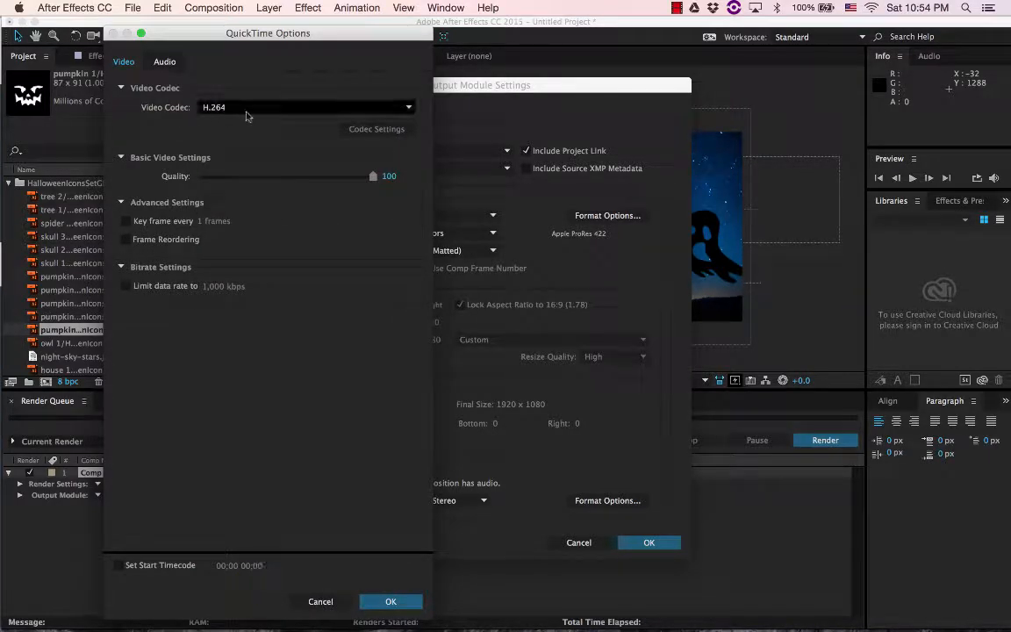
pyautogui.click(391, 601)
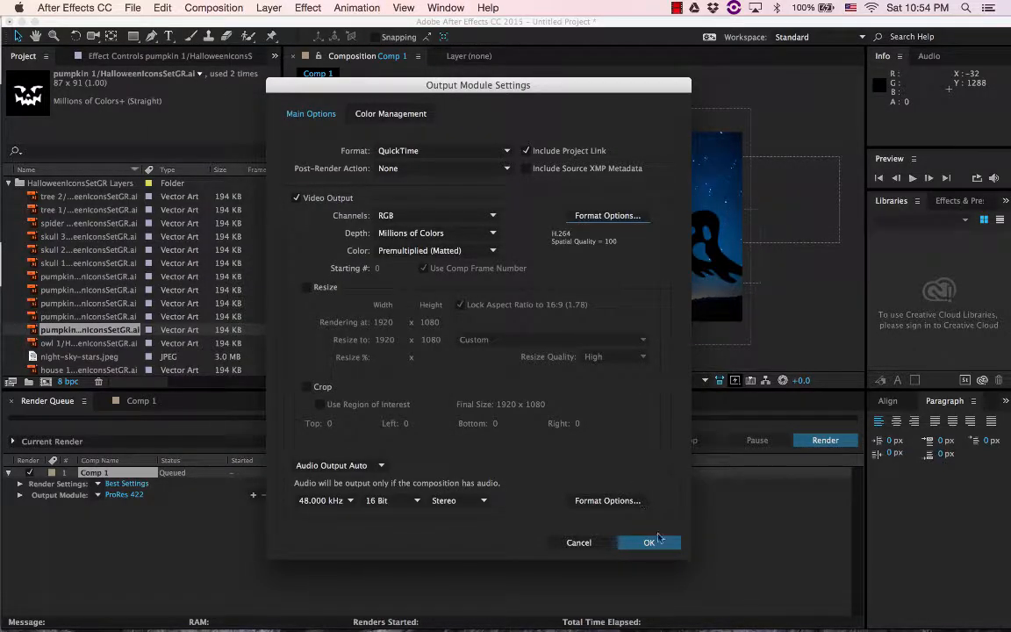
# Lower the H.264 output quality to 50 and accept the output module settings
pyautogui.click(597, 218)
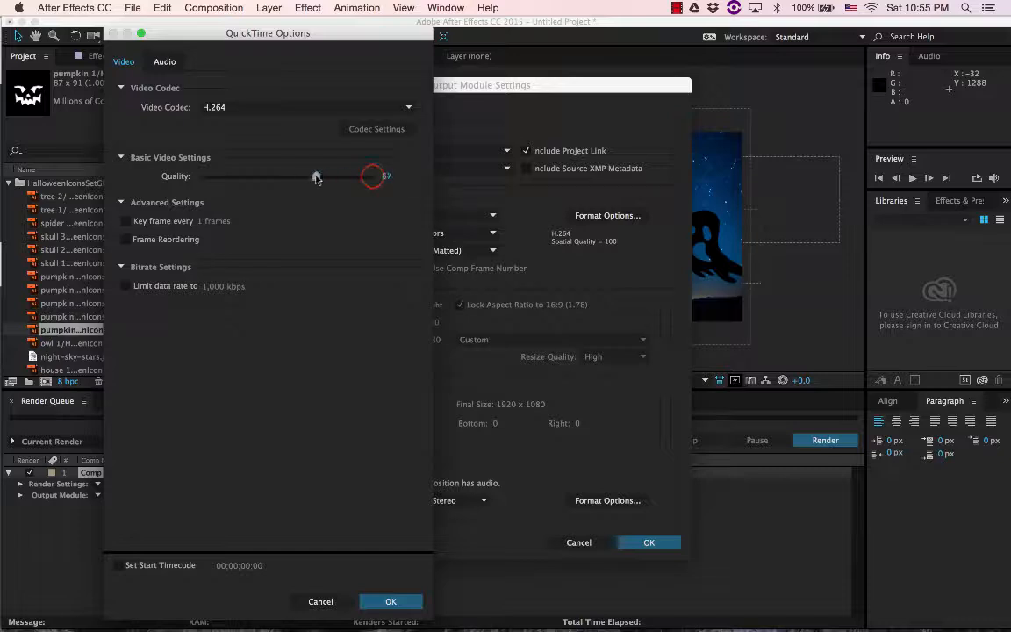
pyautogui.moveTo(317, 177); pyautogui.dragTo(305, 177)
pyautogui.click(398, 603)
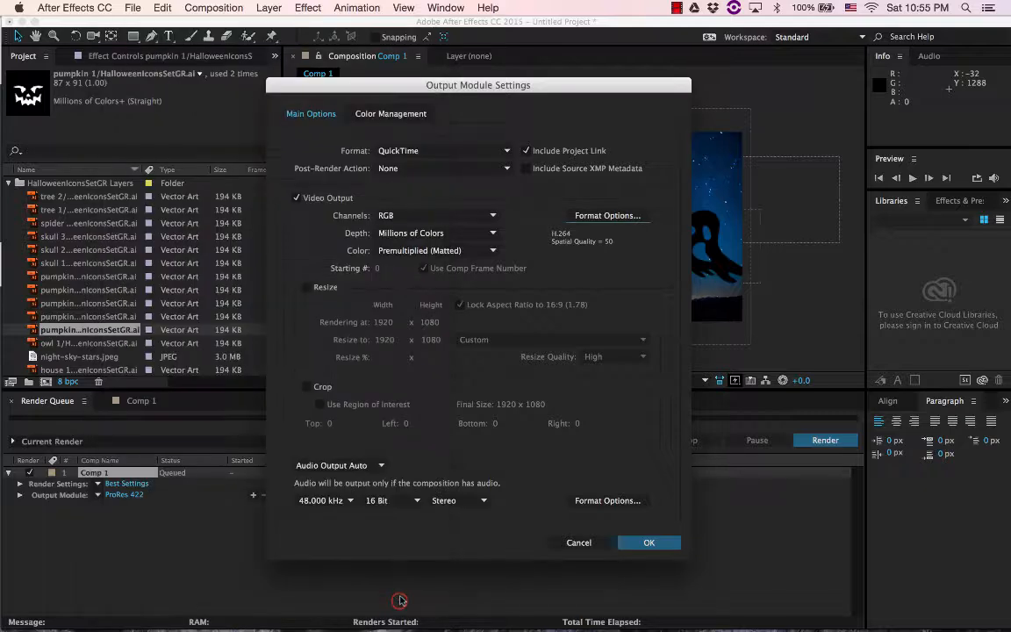
pyautogui.click(650, 543)
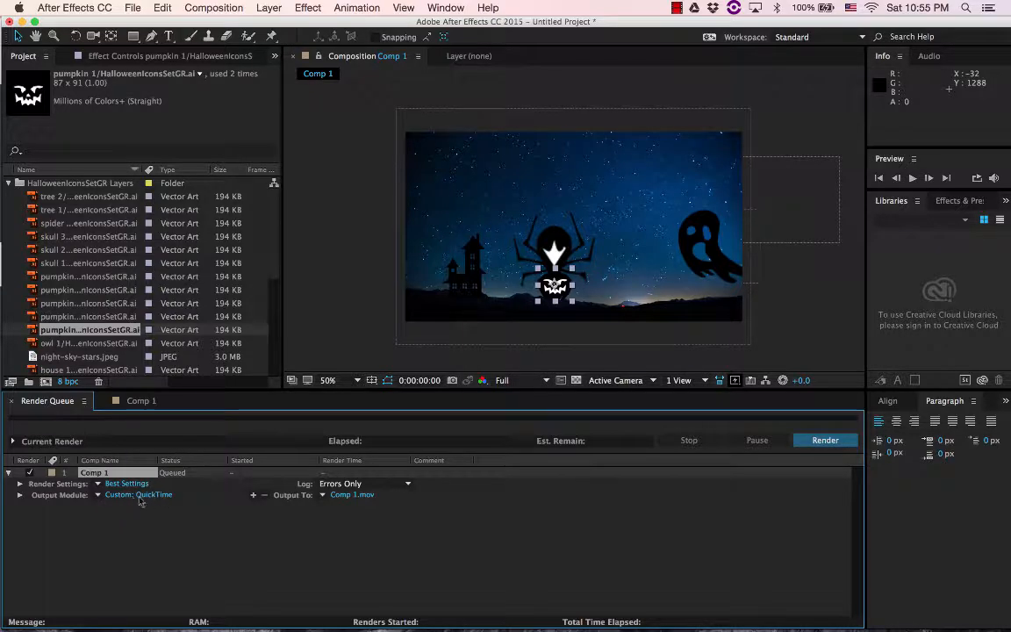
pyautogui.click(98, 496)
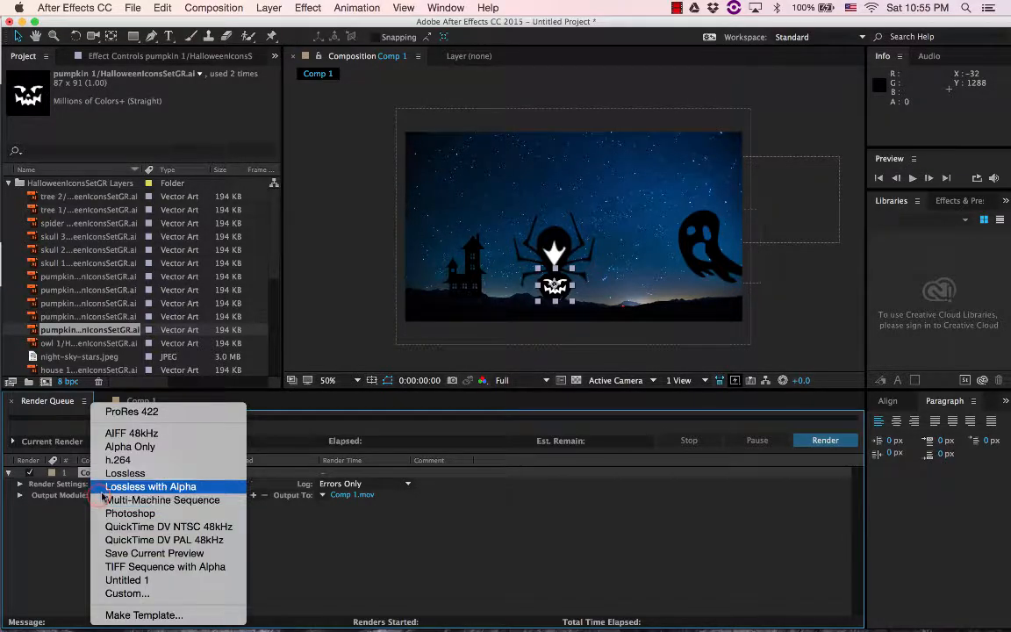
pyautogui.click(87, 515)
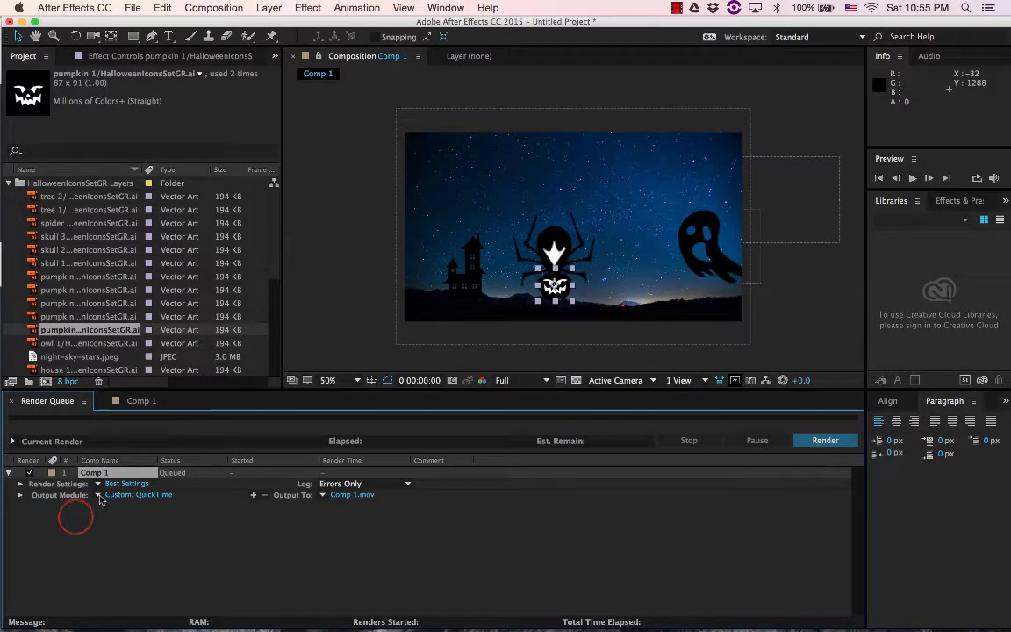
pyautogui.click(98, 496)
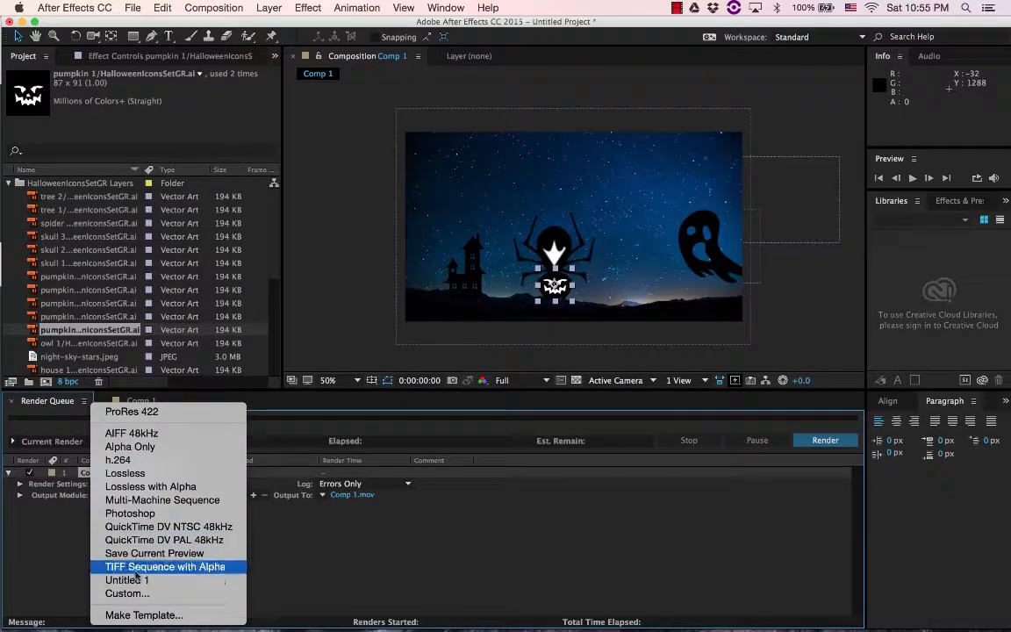
pyautogui.click(145, 615)
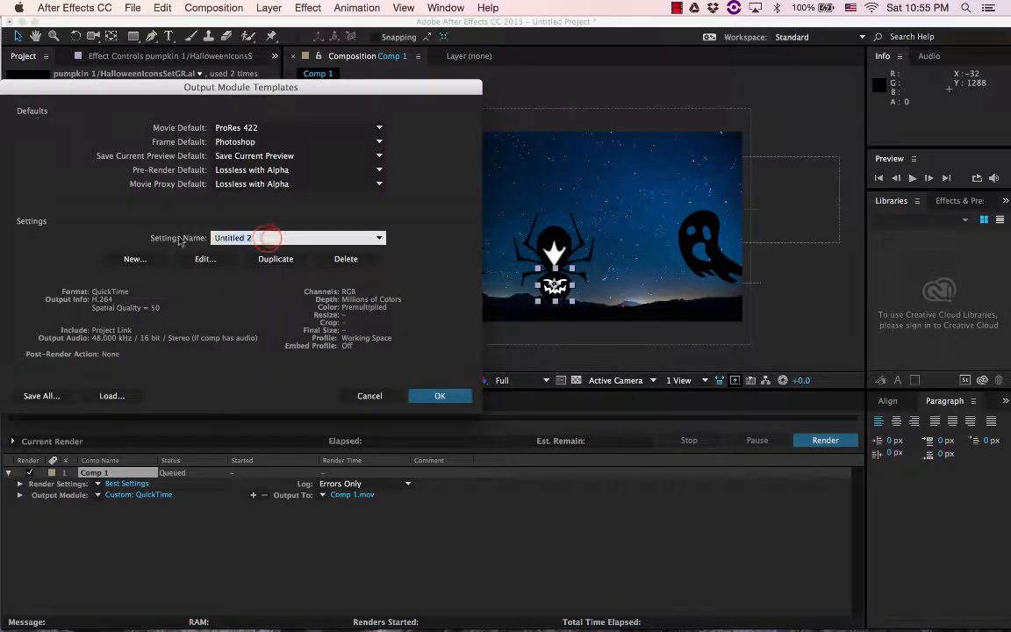
pyautogui.write('H')
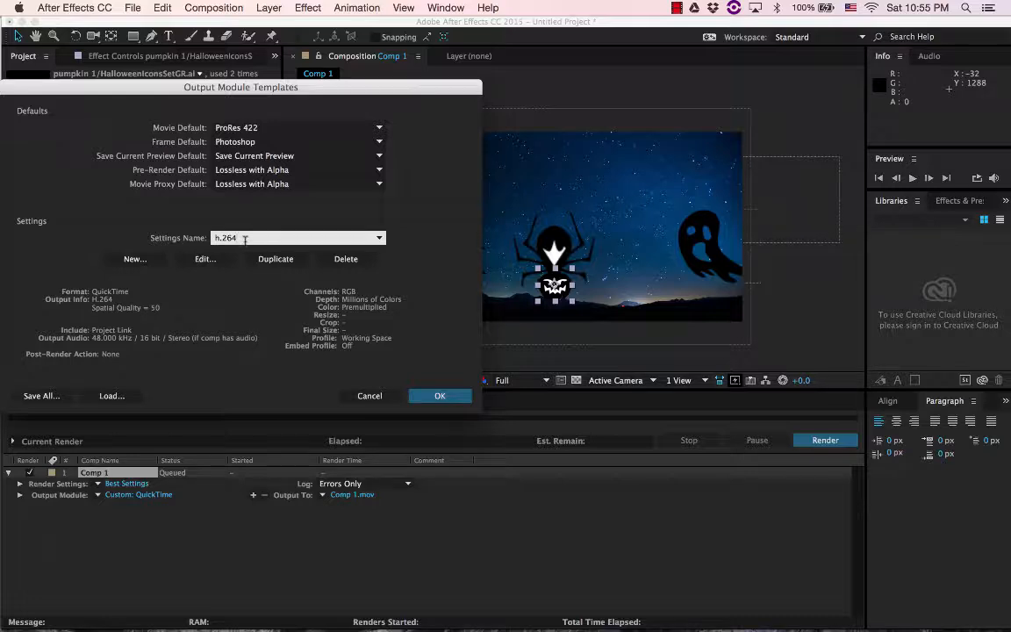
pyautogui.click(369, 397)
# Apply the h.264 output module template and set the output movie to "halloween animation" on the Desktop
pyautogui.click(98, 496)
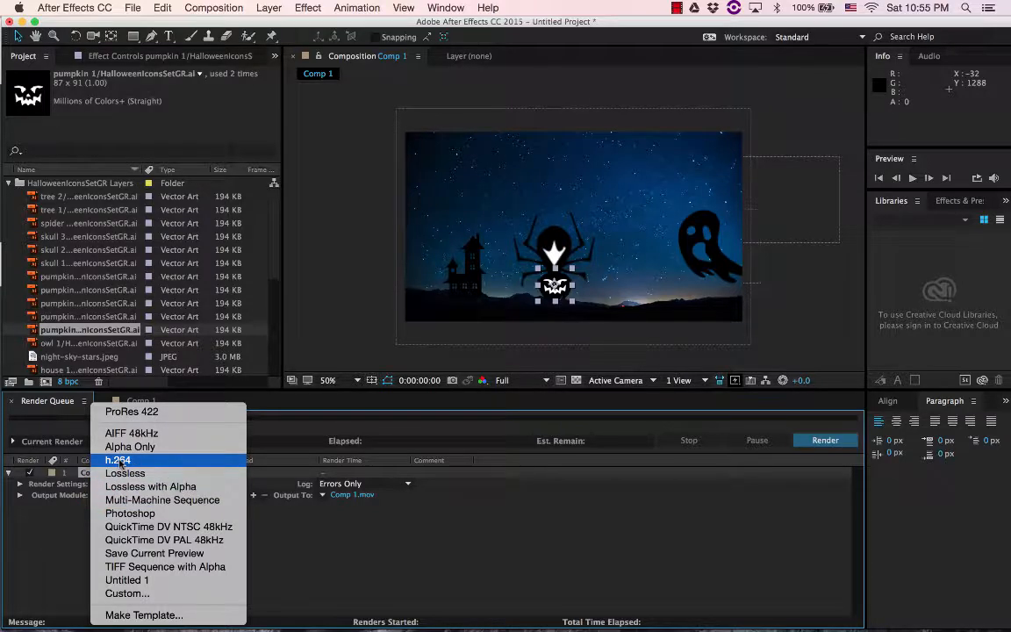
pyautogui.click(119, 461)
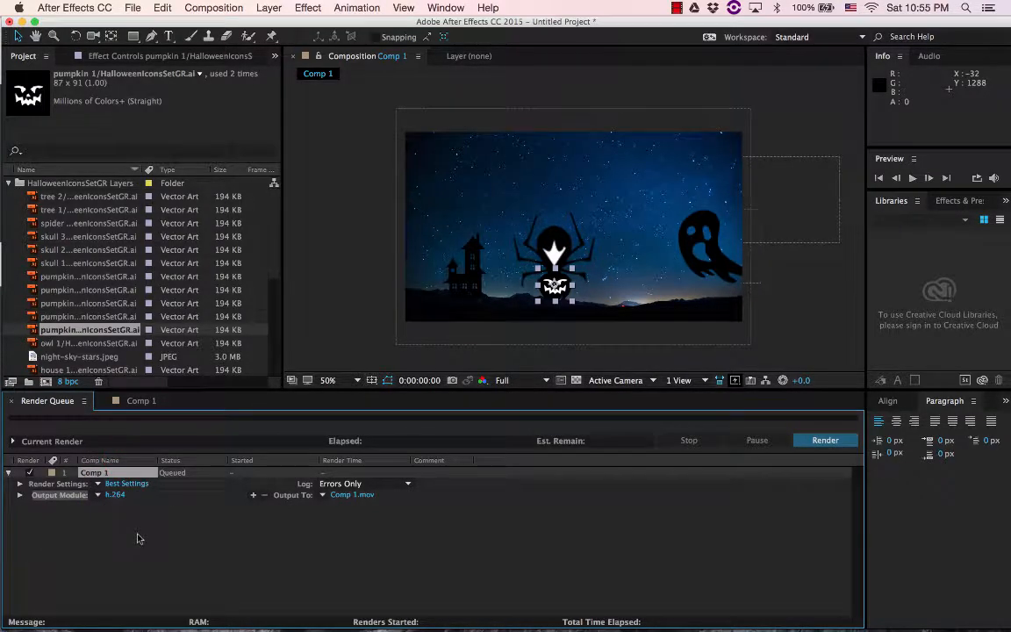
pyautogui.click(351, 496)
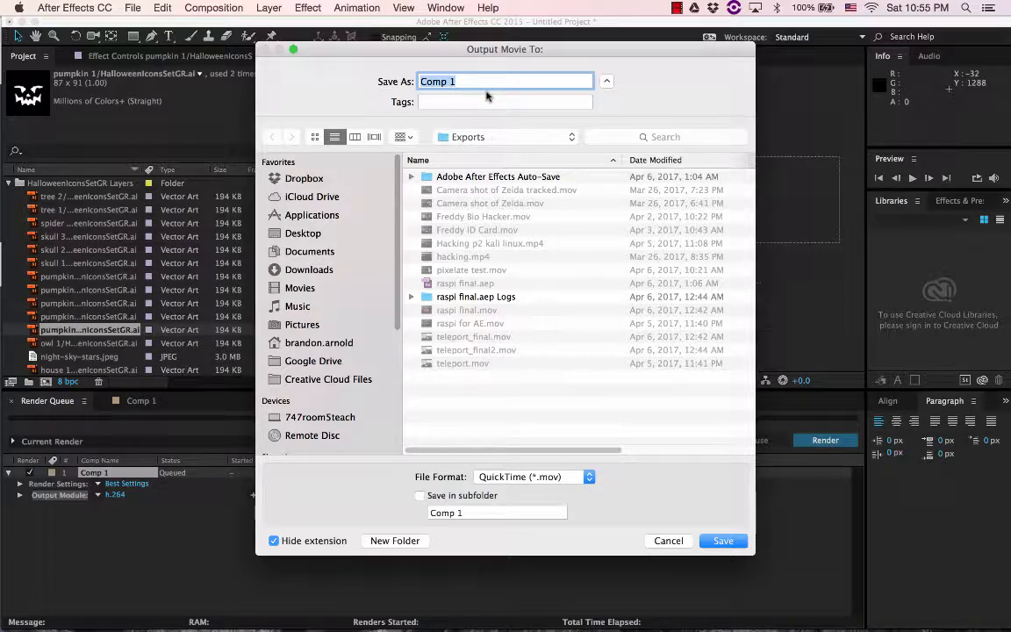
pyautogui.write('hal')
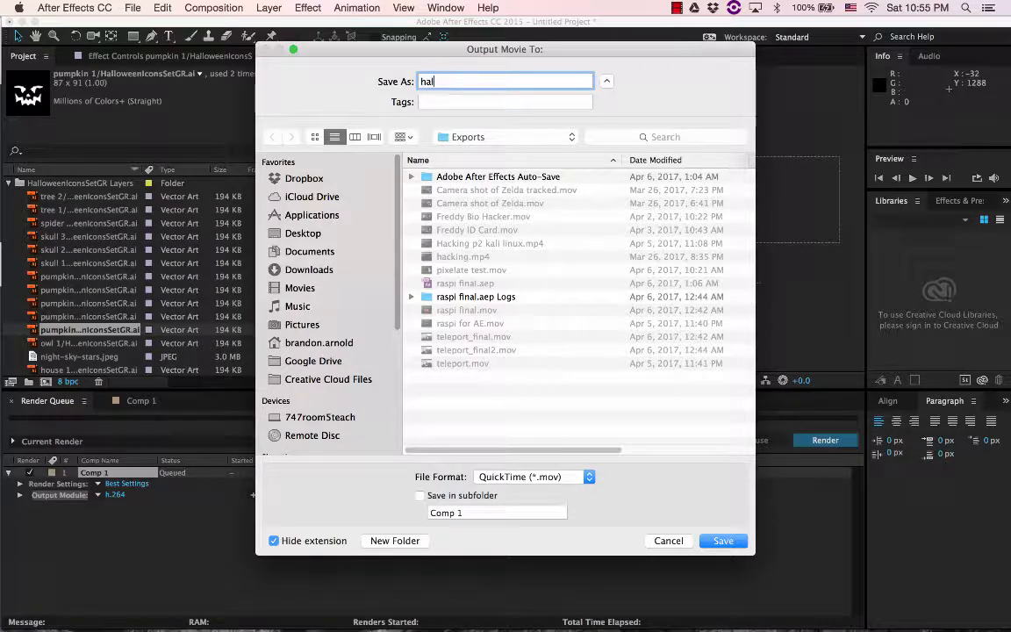
pyautogui.write('loween animation')
pyautogui.click(301, 233)
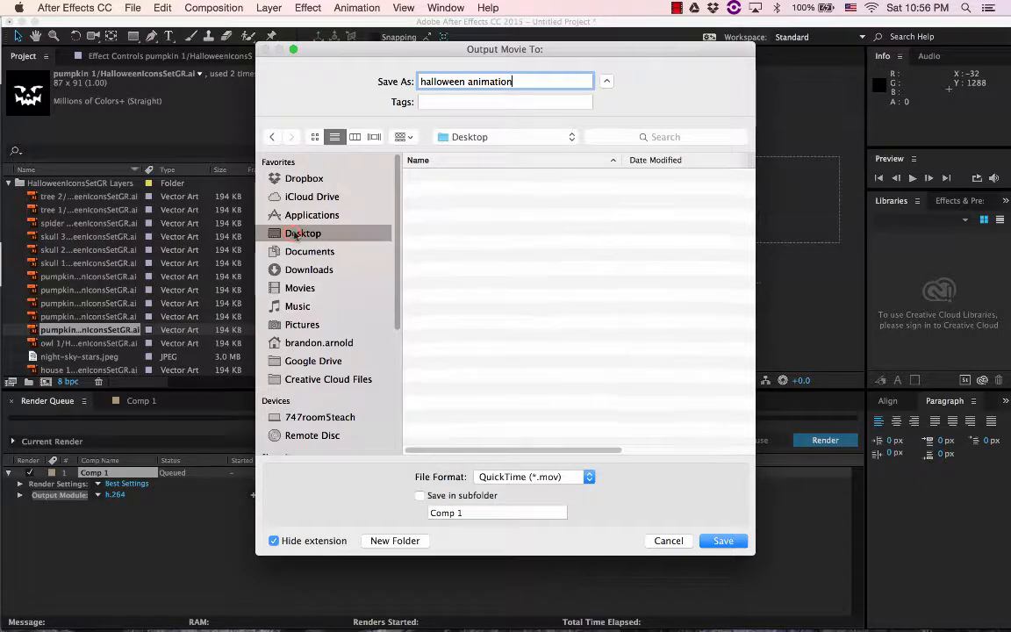
pyautogui.click(723, 541)
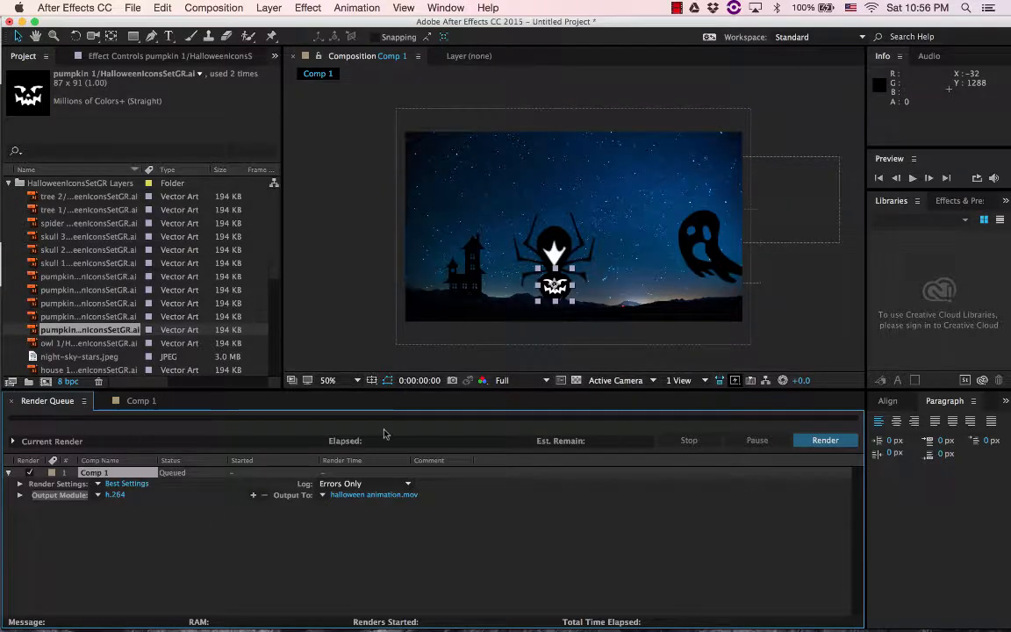
# Render the queued Comp 1 to the halloween animation.mov file
pyautogui.click(825, 441)
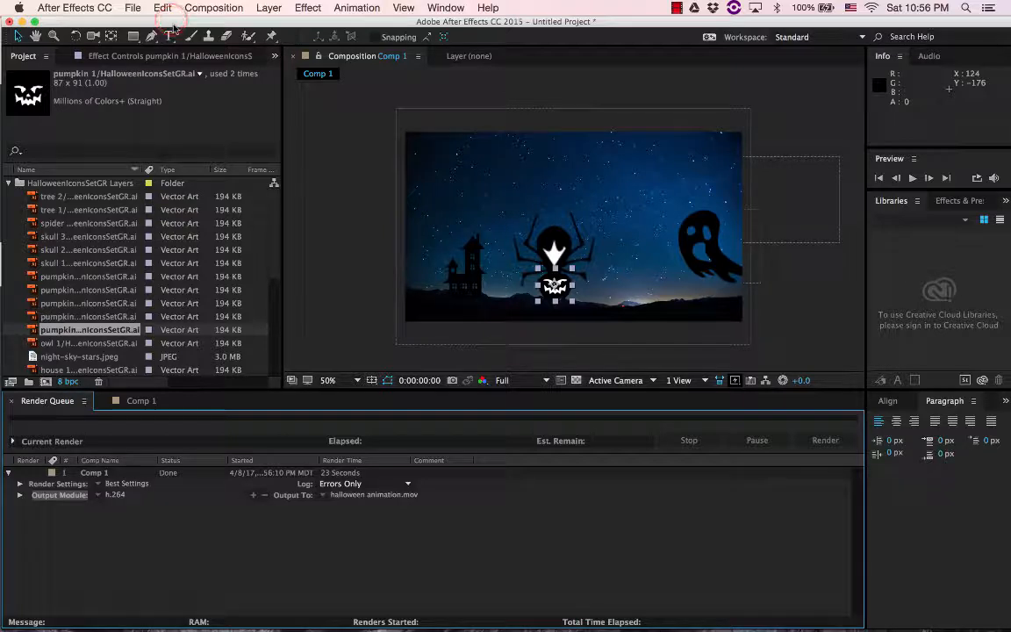
# Save the After Effects project as "halloween animation" on the Desktop
pyautogui.click(132, 7)
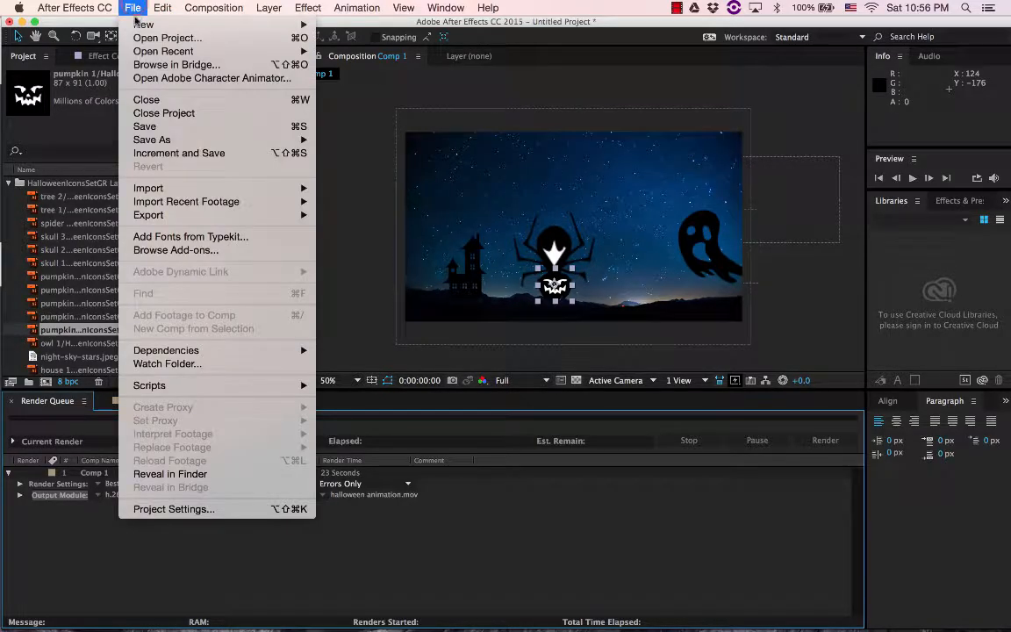
pyautogui.click(152, 128)
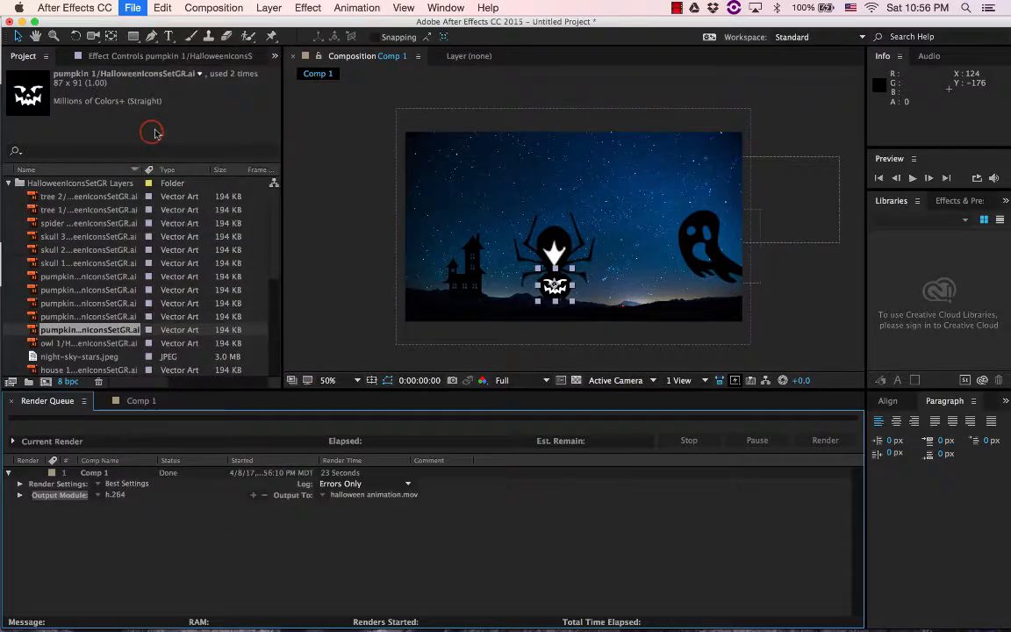
pyautogui.write('hal')
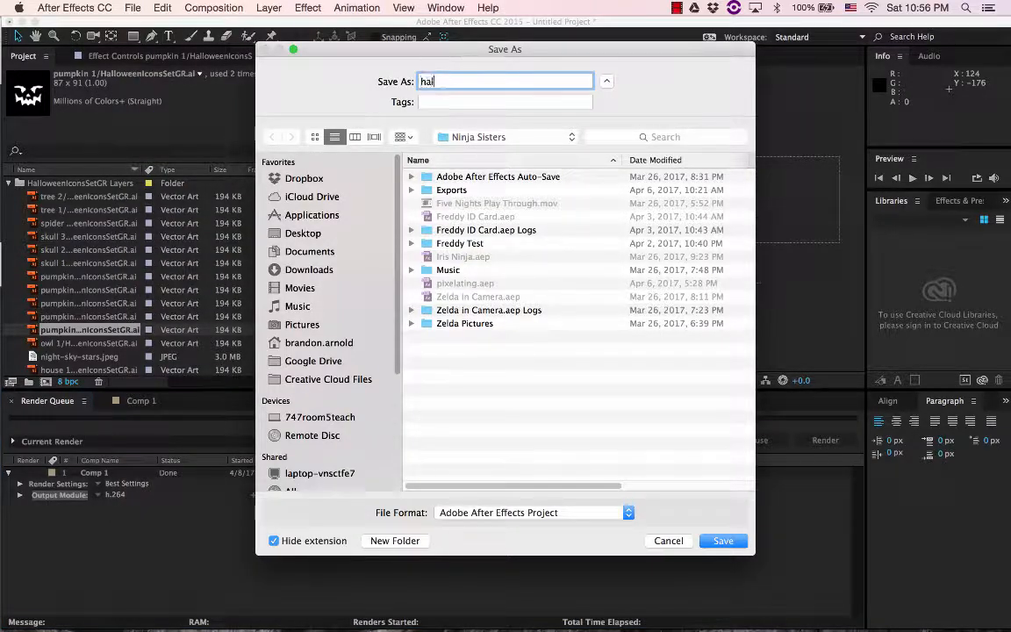
pyautogui.write('loween animation')
pyautogui.click(306, 233)
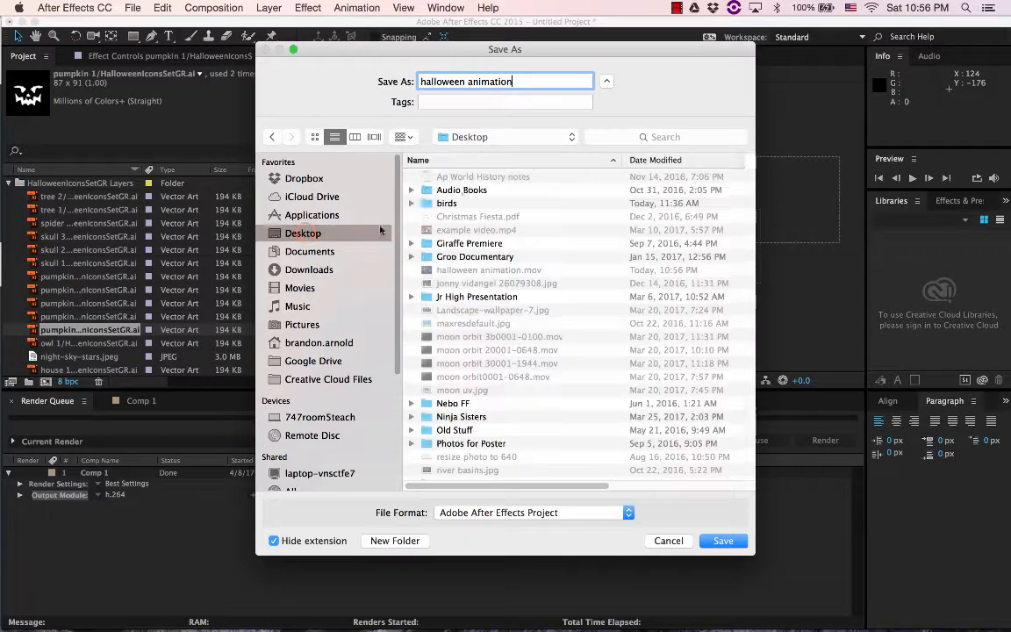
pyautogui.click(719, 541)
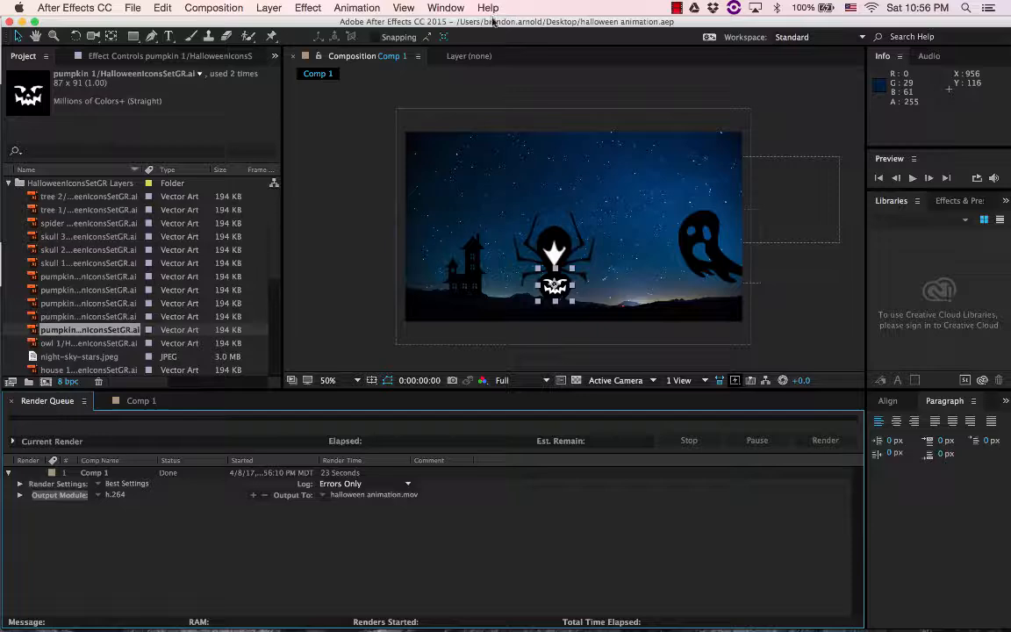
# Switch to the Desktop, move the Finder window out of the way and open halloween animation.mov in QuickTime Player
pyautogui.press('super+Tab')
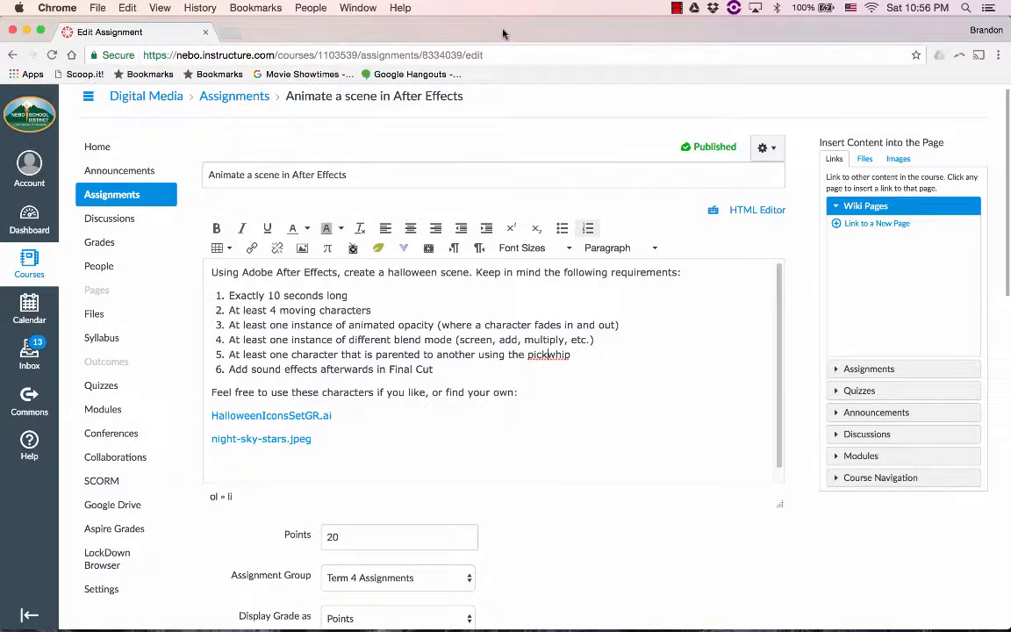
pyautogui.press('super+h')
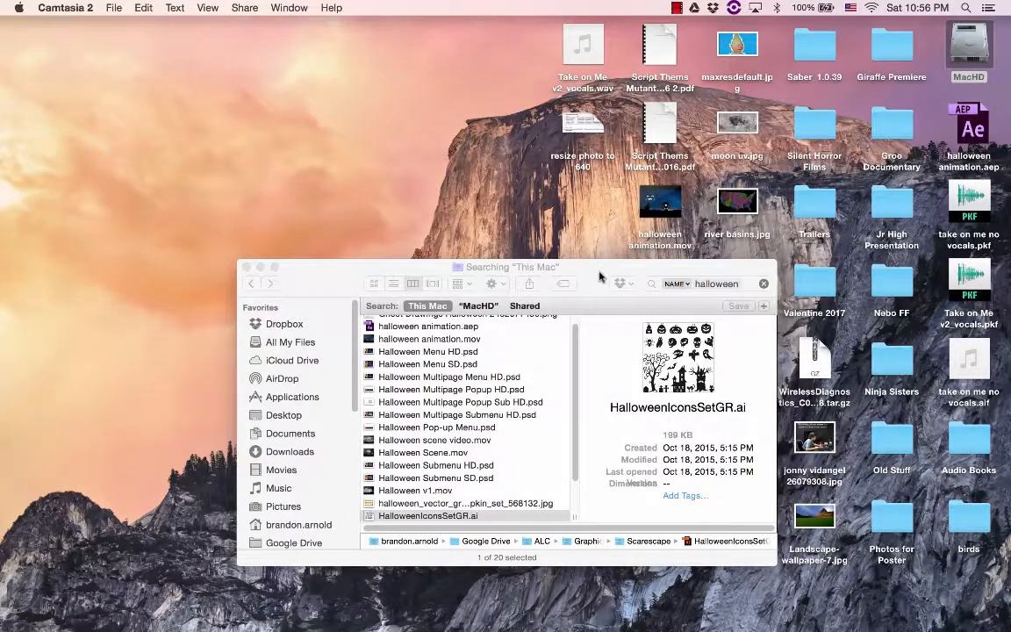
pyautogui.moveTo(601, 277); pyautogui.dragTo(291, 269)
pyautogui.doubleClick(667, 207)
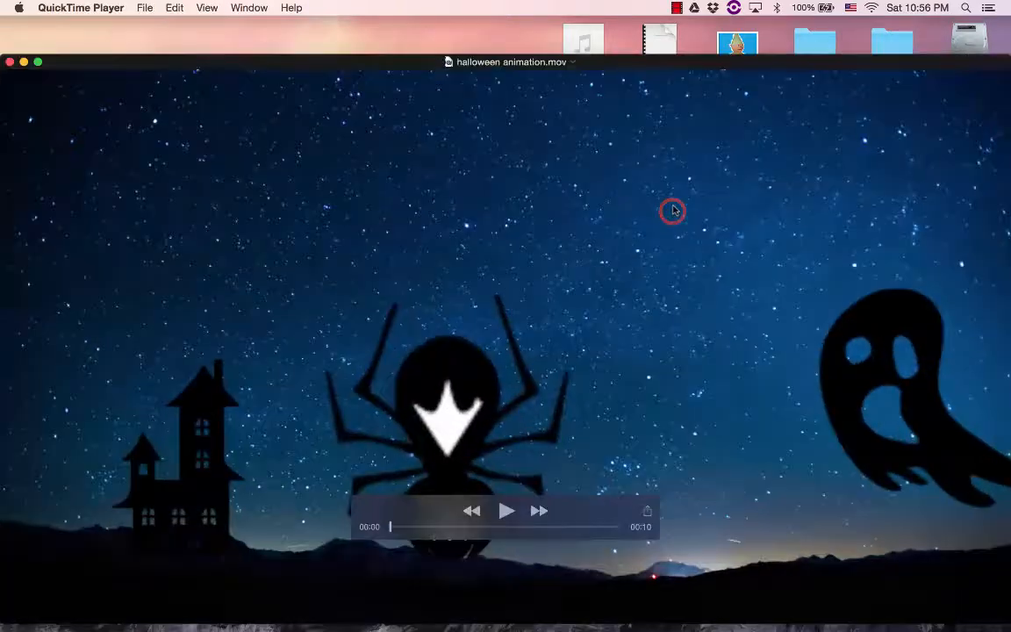
# Play the rendered movie to review the spider, pumpkin and ghost animation, pausing along the way, and close it
pyautogui.press('space')
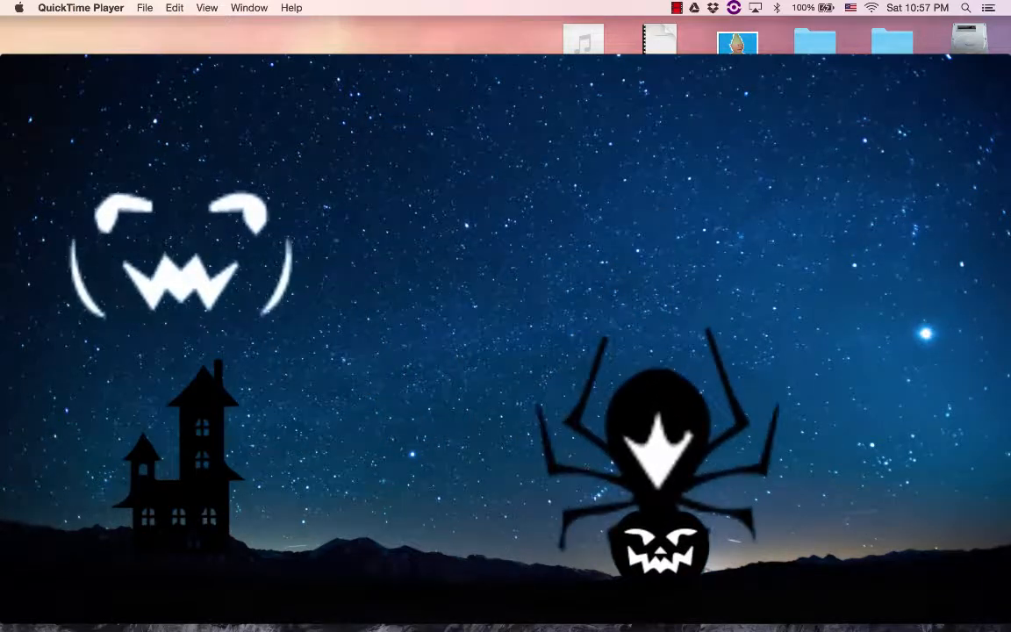
pyautogui.press('space')
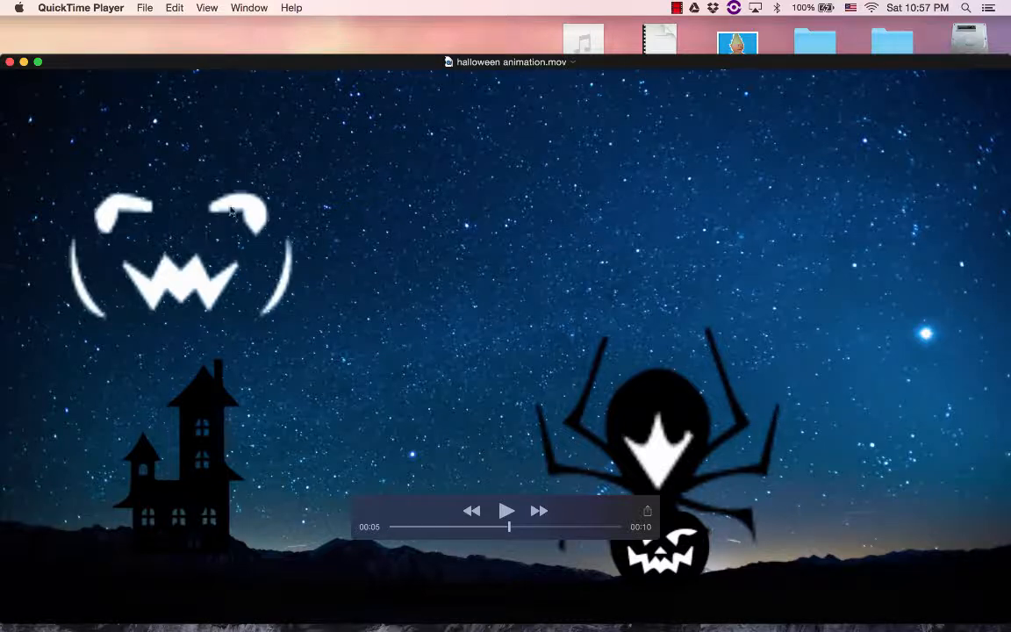
pyautogui.click(508, 517)
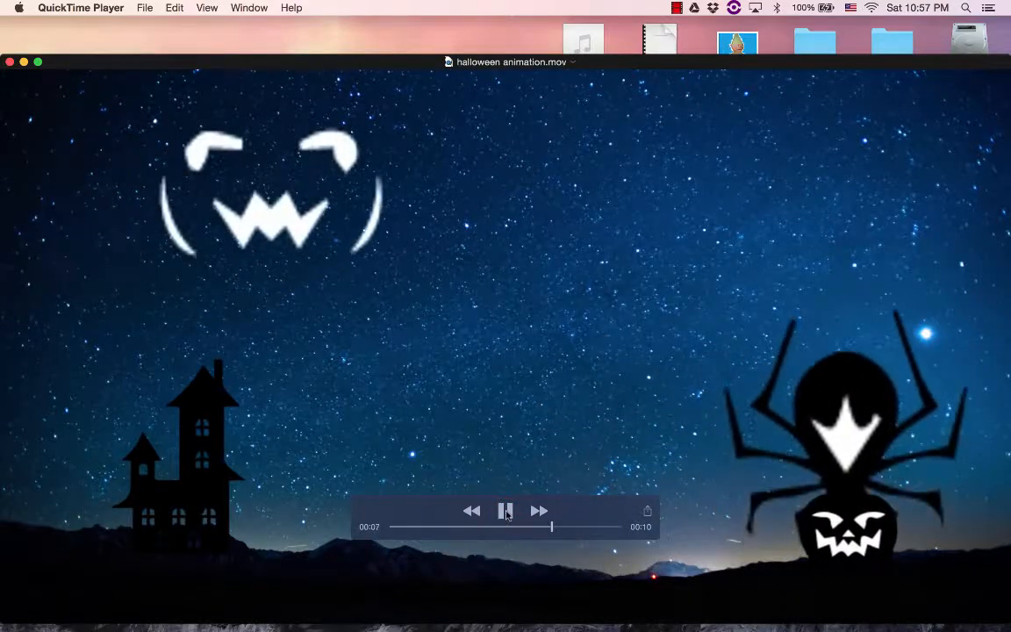
pyautogui.click(507, 512)
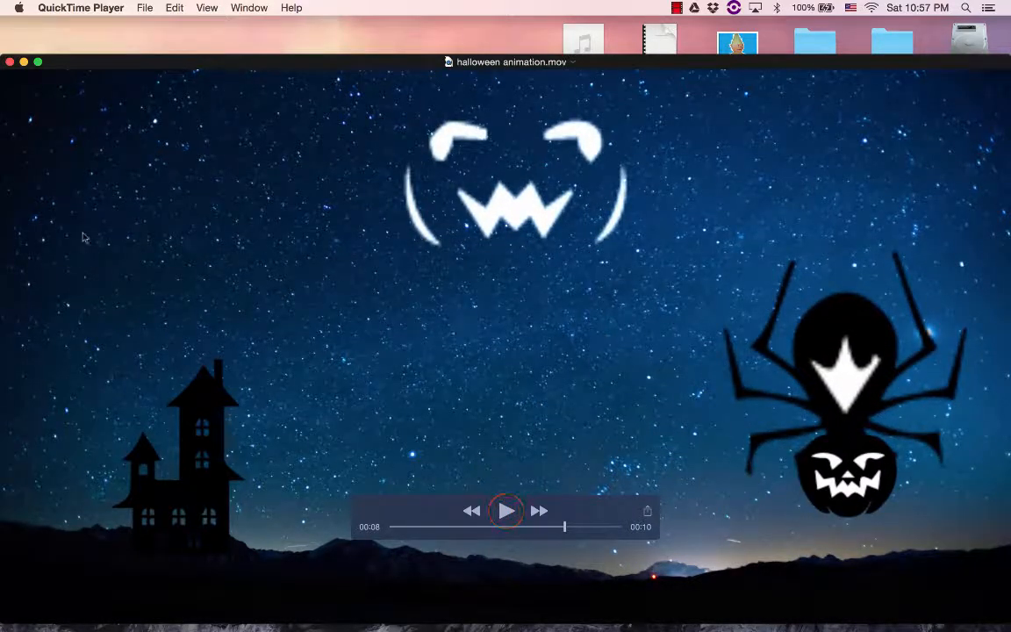
pyautogui.click(10, 63)
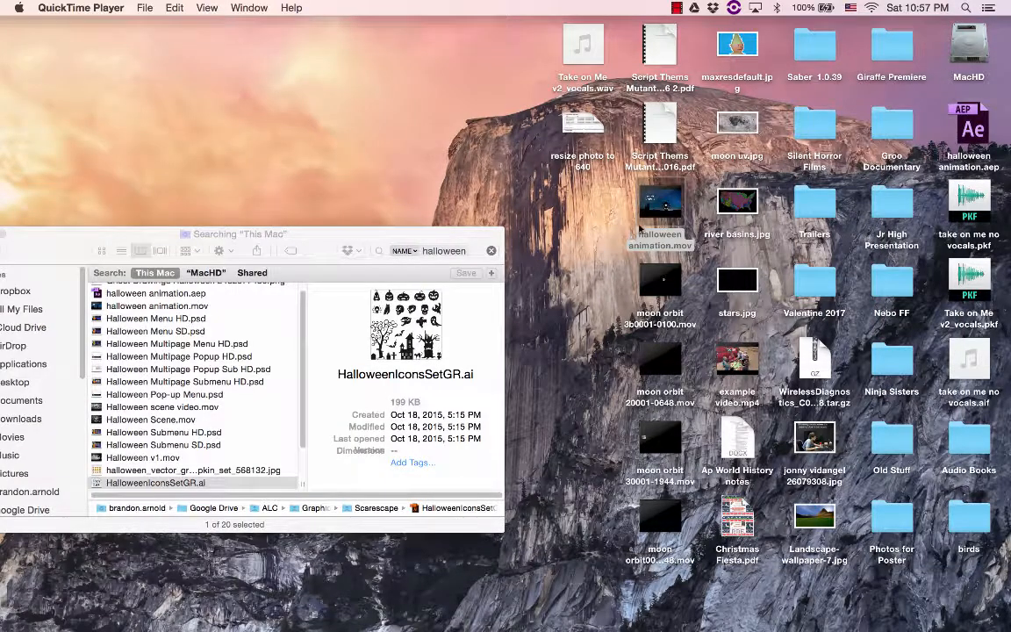
pyautogui.moveTo(671, 210)
pyautogui.click(677, 8)
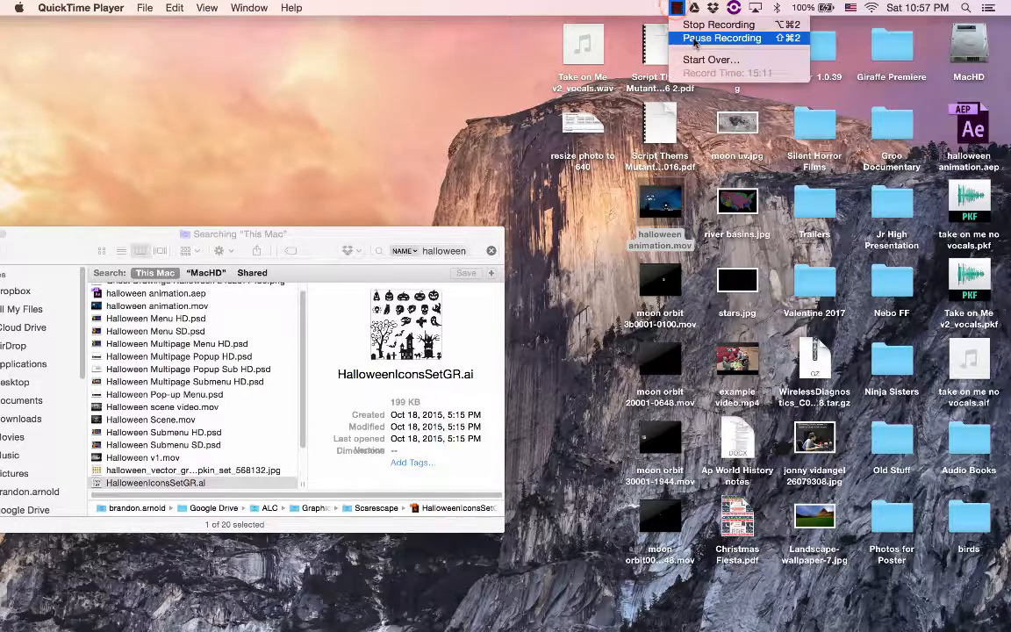